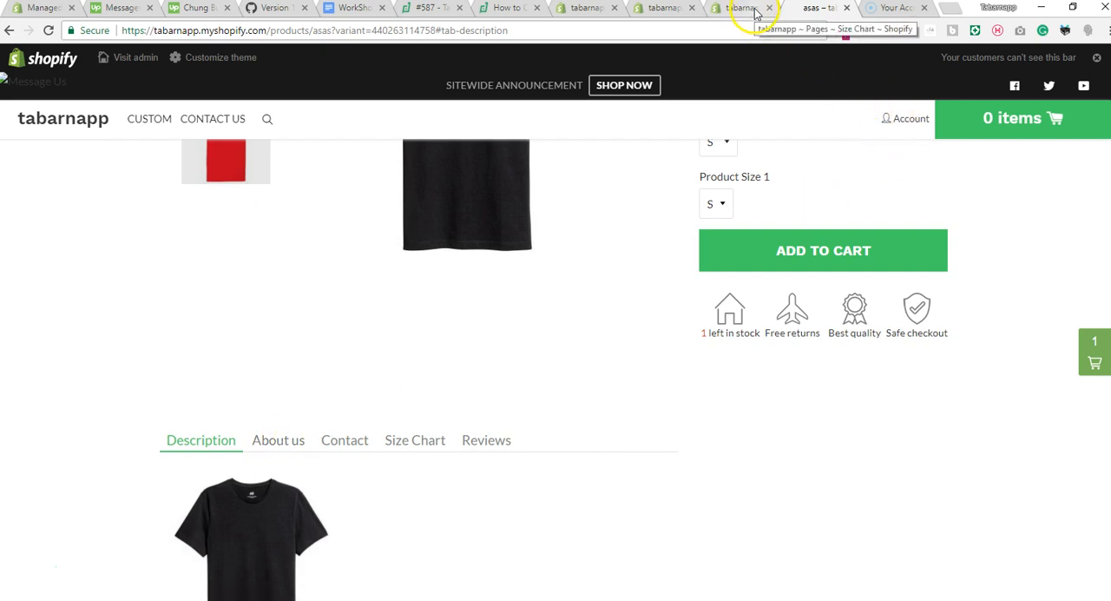
# Read the knowledge base article on content tabs in product pages, and return to the storefront product page.
pyautogui.click(515, 9)
pyautogui.scroll(10, 806, 258)
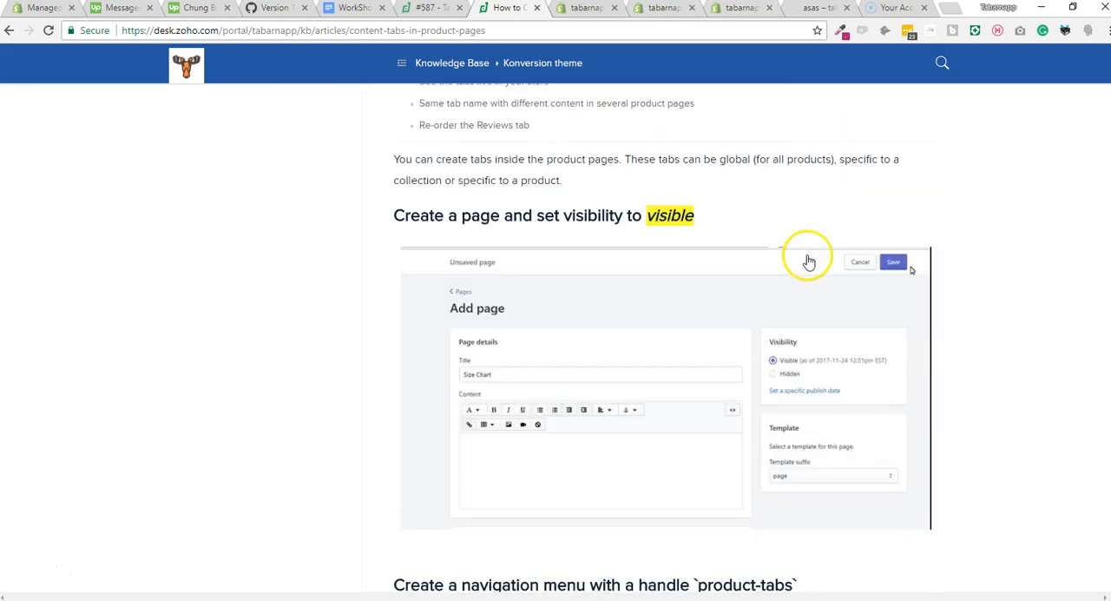
pyautogui.scroll(3, 806, 258)
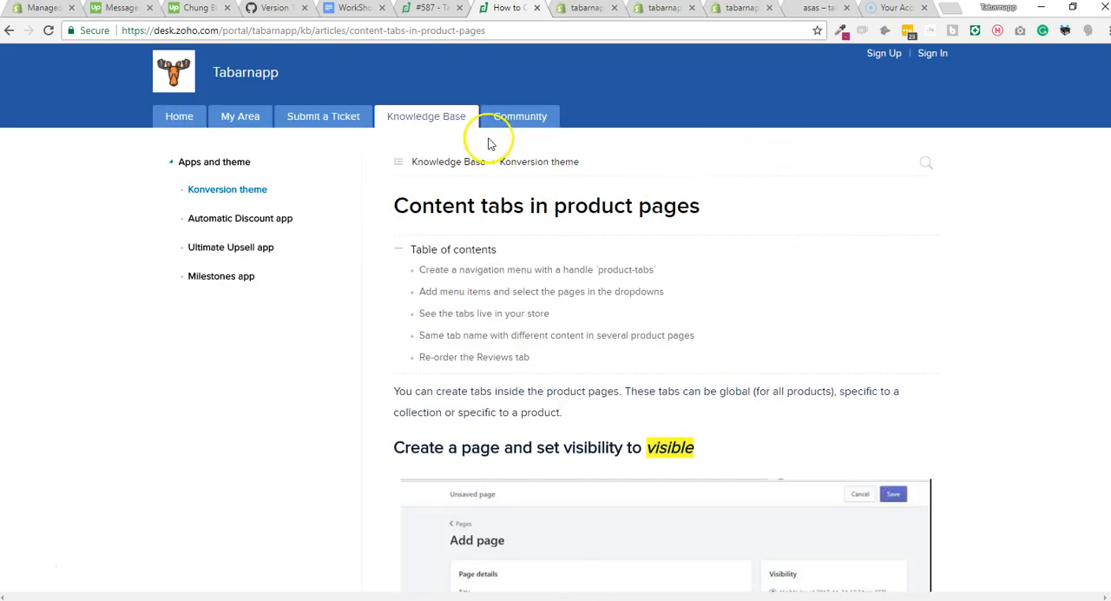
pyautogui.scroll(-15, 739, 255)
pyautogui.scroll(-5, 746, 258)
pyautogui.scroll(-9, 747, 252)
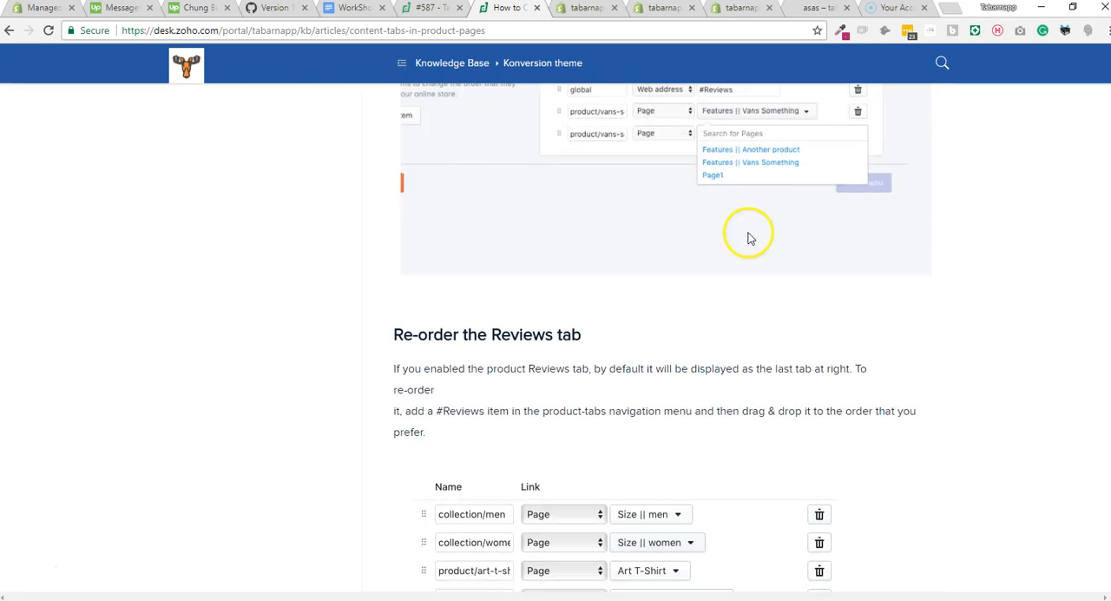
pyautogui.click(816, 11)
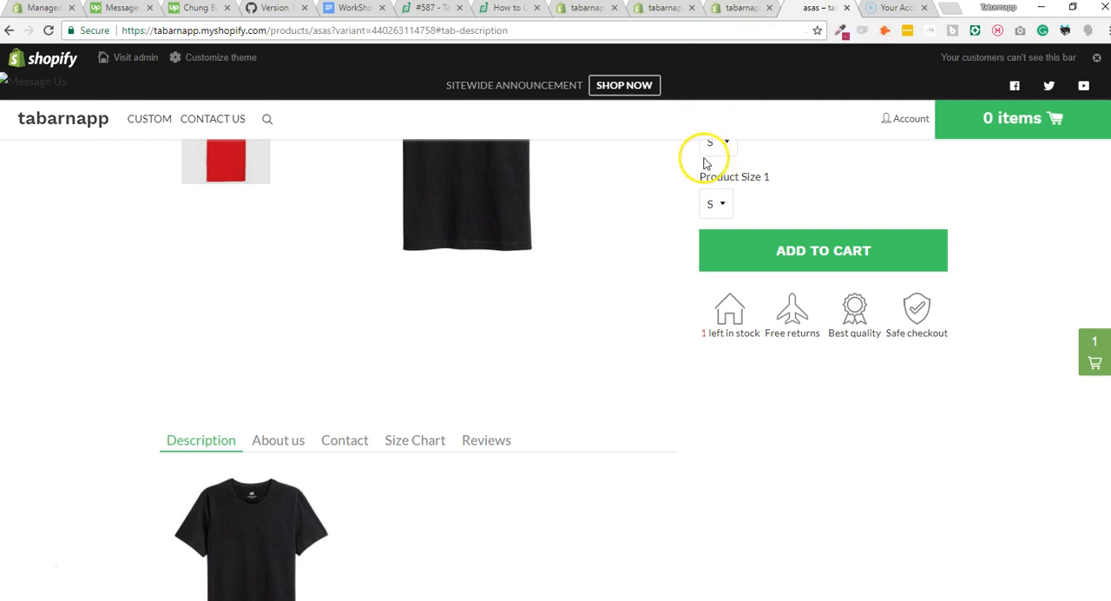
# Open the Konversion-Theme-42 theme editor in a new browser tab.
pyautogui.click(736, 7)
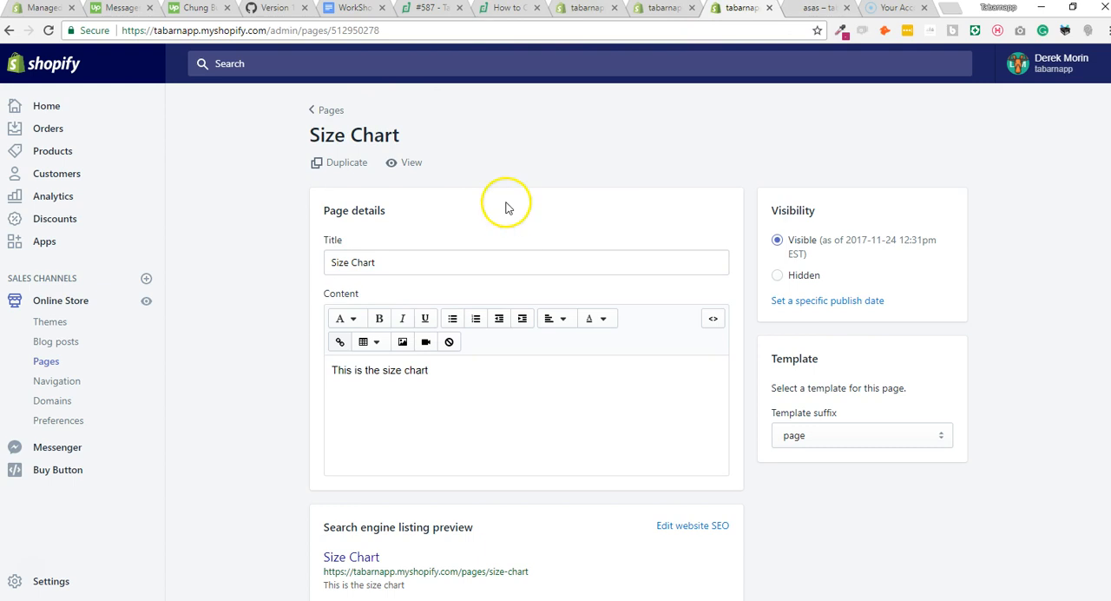
pyautogui.click(817, 10)
pyautogui.click(670, 10)
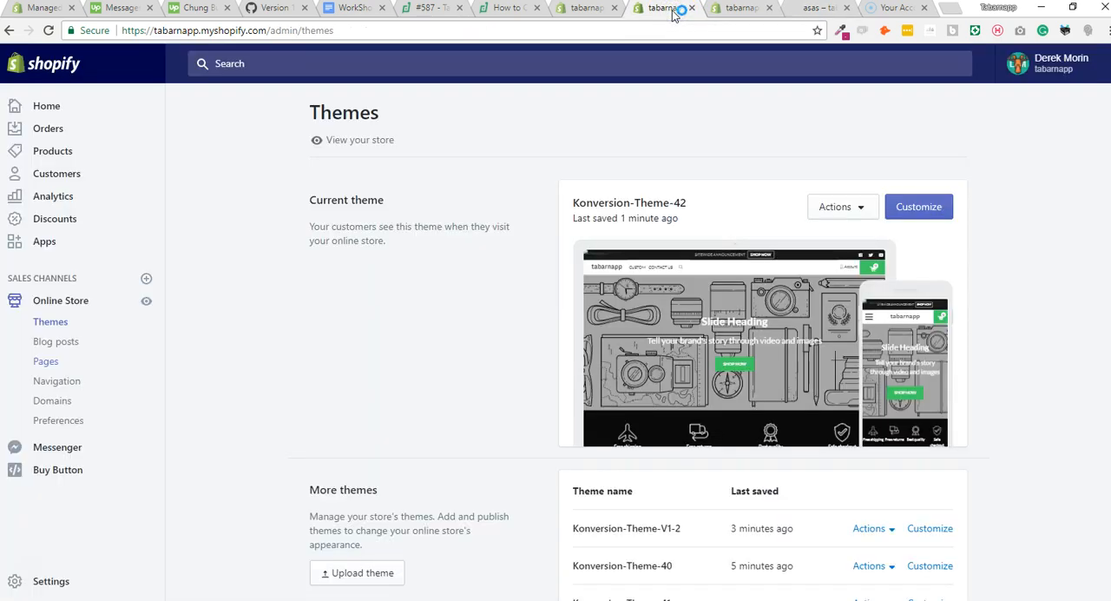
pyautogui.rightClick(897, 207)
pyautogui.click(912, 214)
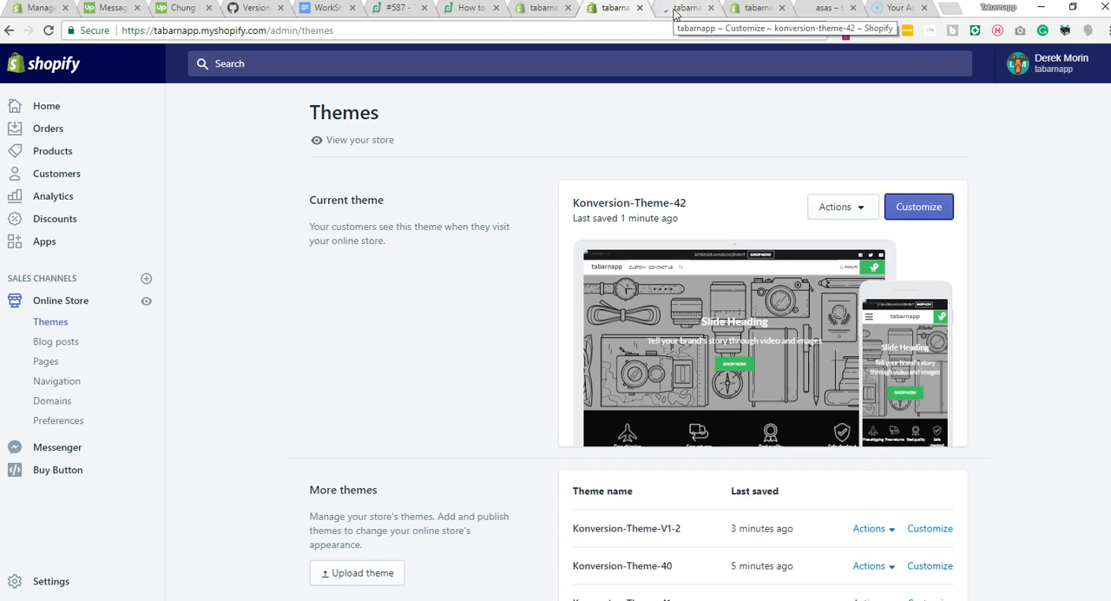
pyautogui.click(683, 9)
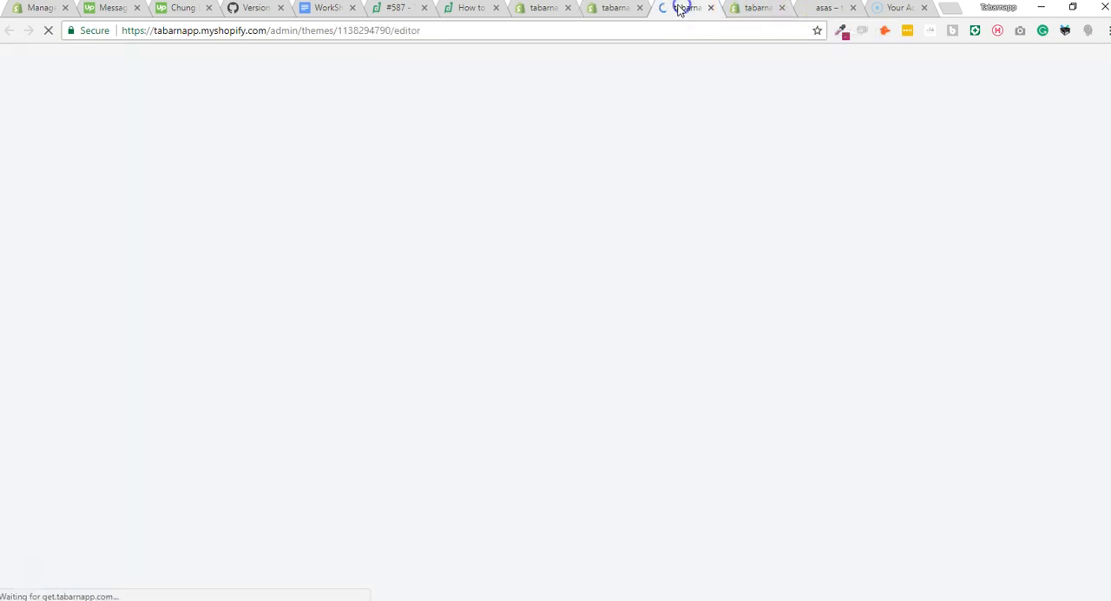
pyautogui.click(821, 9)
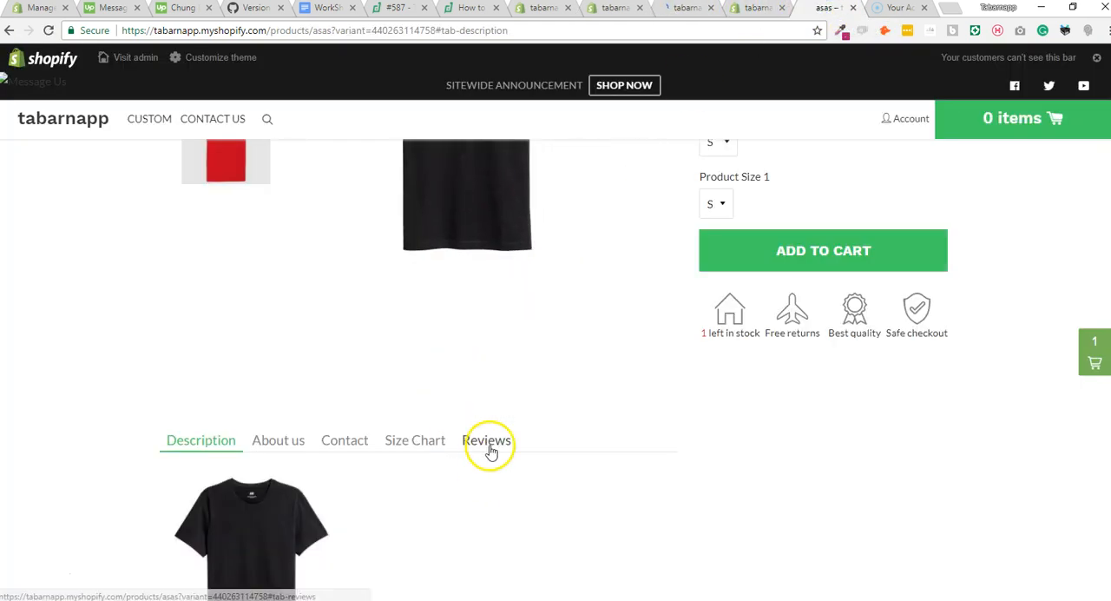
pyautogui.click(686, 8)
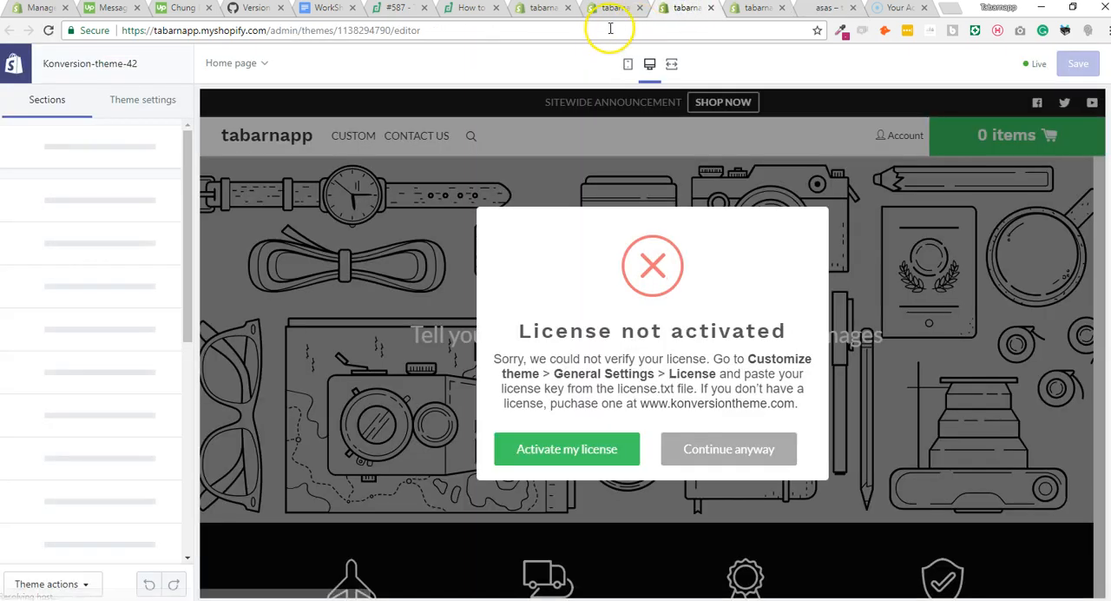
# Examine the Tabs and Reviews settings of the theme's Product page section, and close the theme editor.
pyautogui.click(234, 65)
pyautogui.scroll(3, 239, 130)
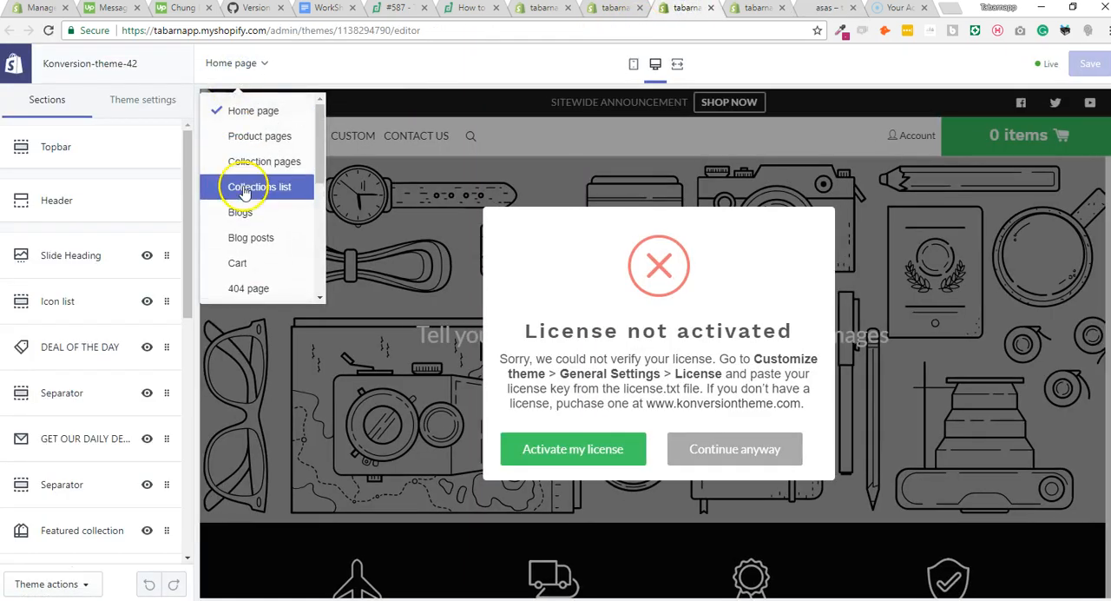
pyautogui.click(263, 141)
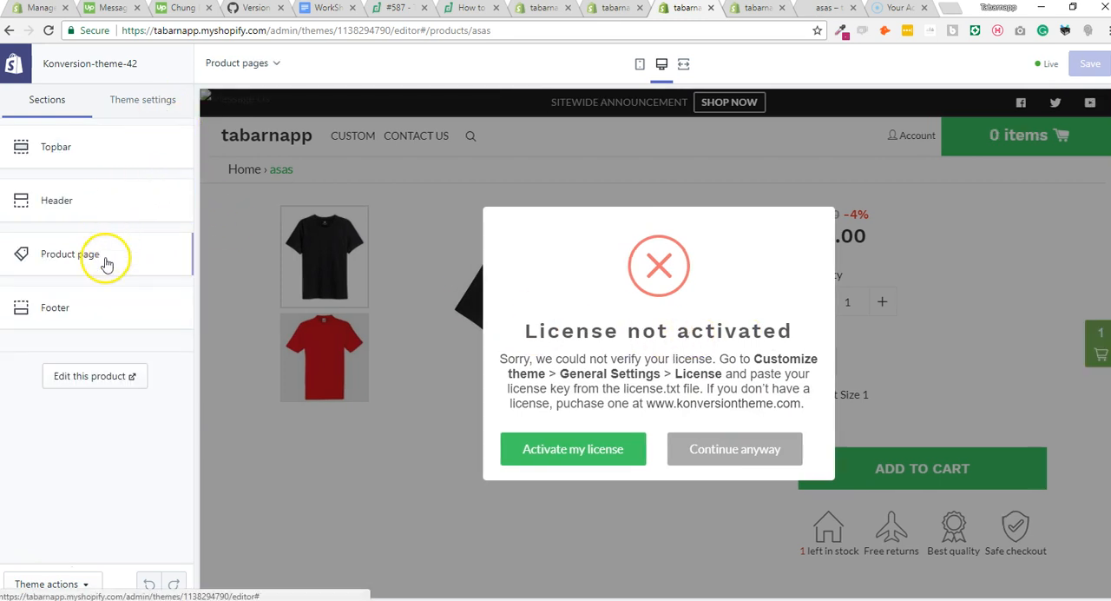
pyautogui.click(151, 258)
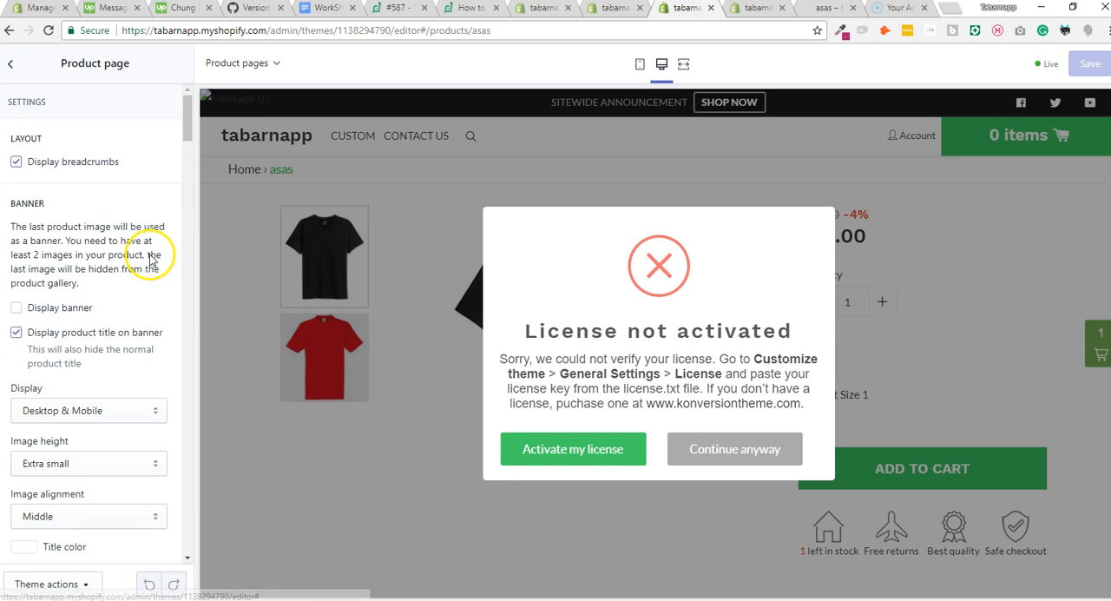
pyautogui.moveTo(186, 126); pyautogui.dragTo(186, 527)
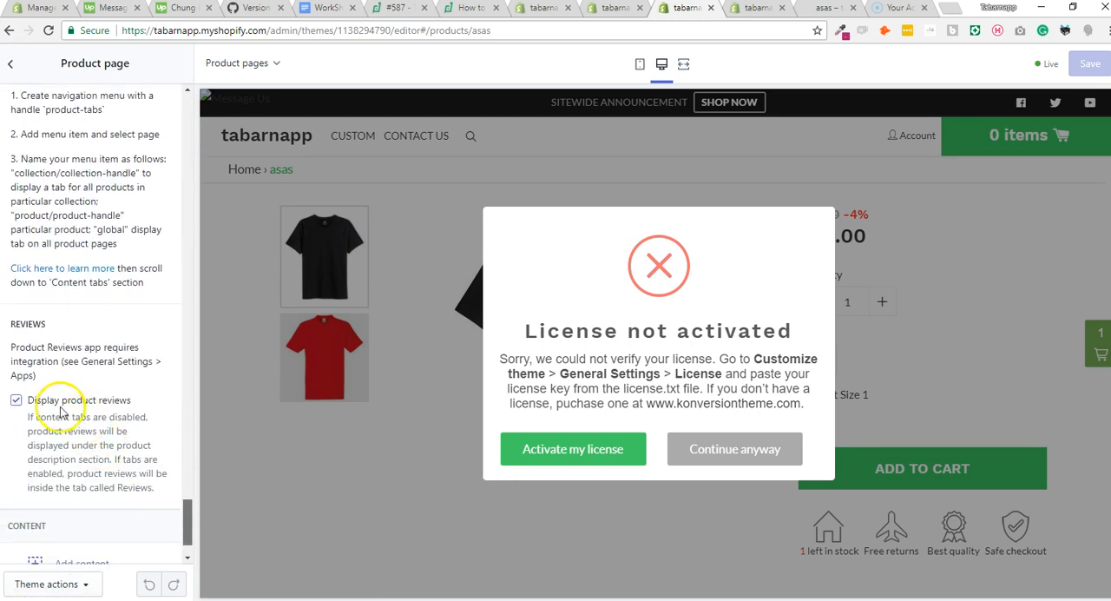
pyautogui.scroll(3, 68, 314)
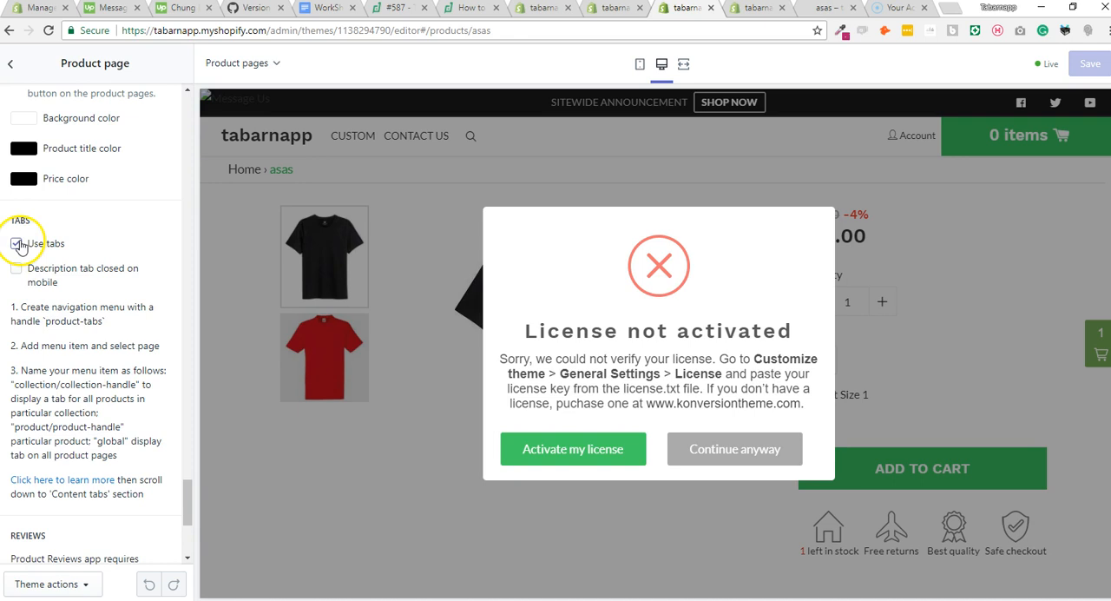
pyautogui.click(712, 9)
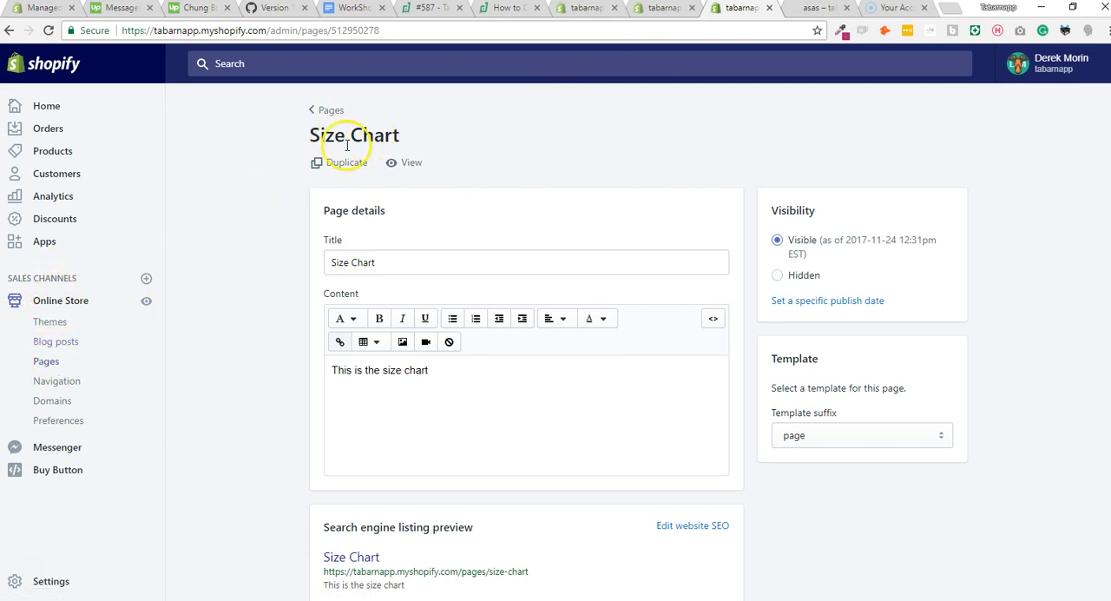
# Compare the Size Chart page's title and content with the Size Chart tab on the storefront product page.
pyautogui.click(399, 372)
pyautogui.moveTo(400, 372); pyautogui.dragTo(318, 362)
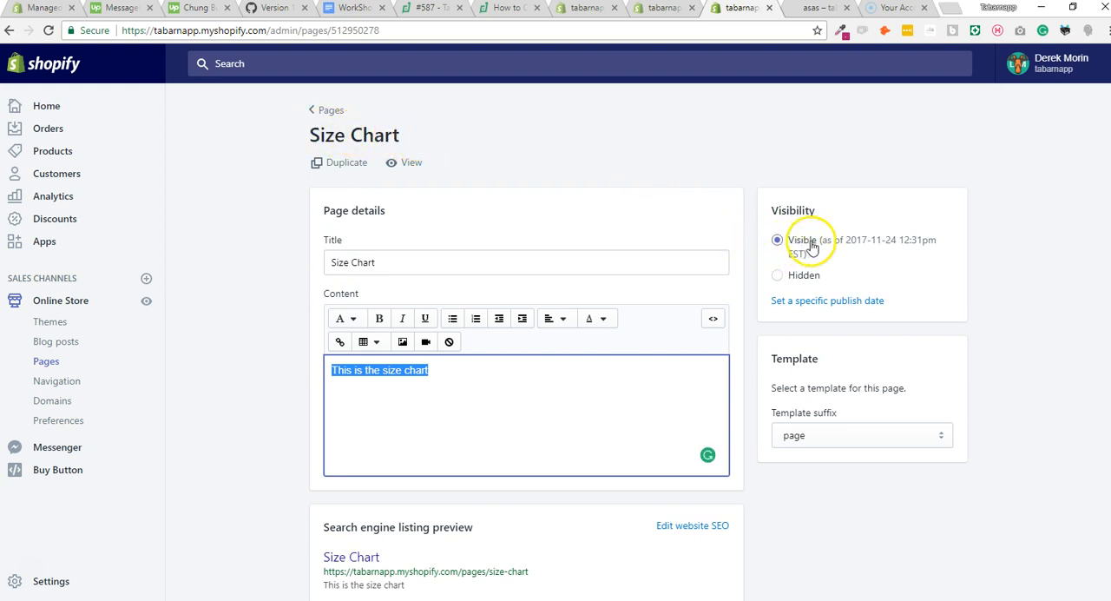
pyautogui.doubleClick(405, 258)
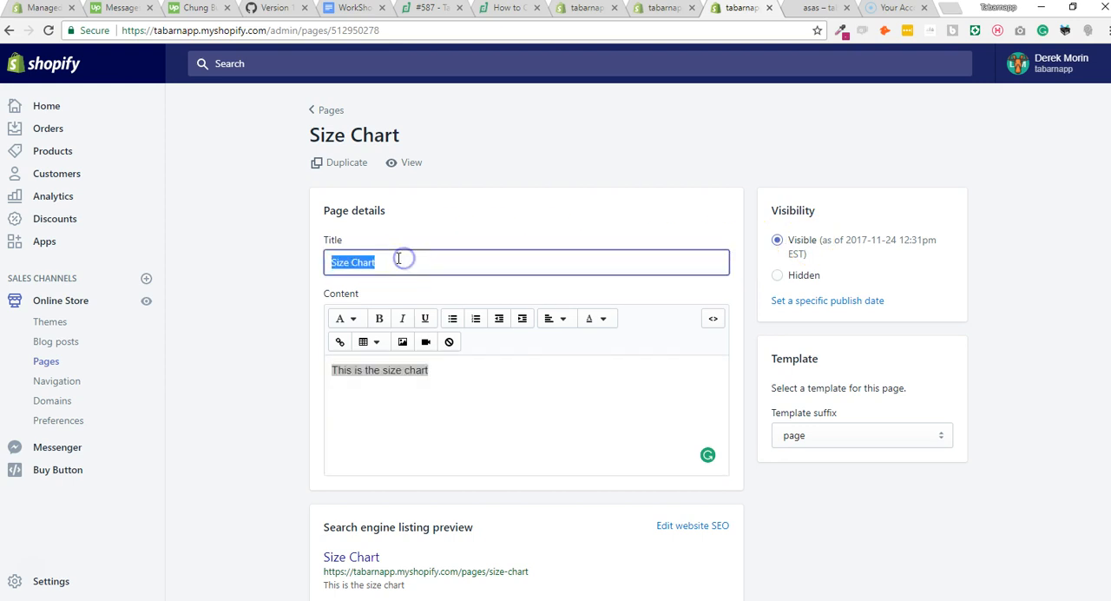
pyautogui.click(819, 8)
pyautogui.moveTo(397, 443); pyautogui.dragTo(435, 442)
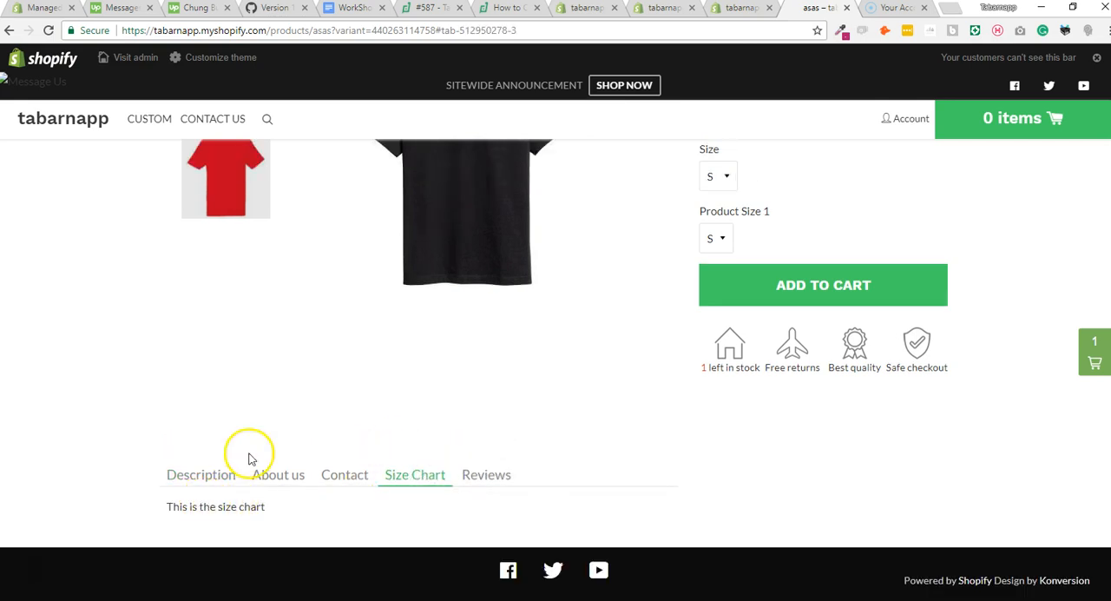
pyautogui.click(743, 9)
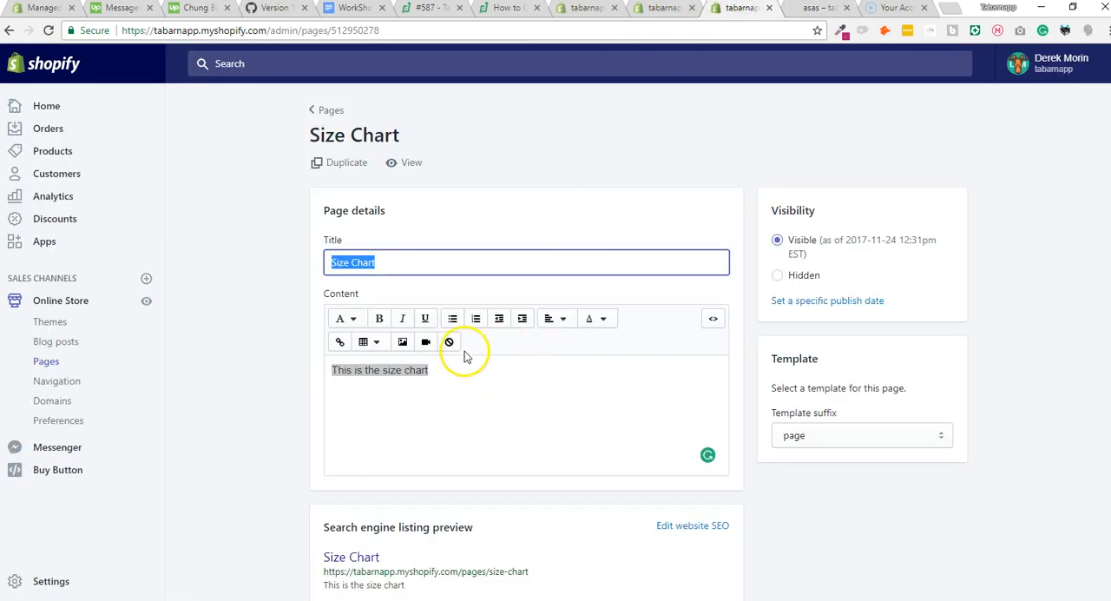
# Add the line "4jyyfgjkjjtfuj" and the uploaded LOGO image to the Size Chart page content, and save the page.
pyautogui.click(448, 390)
pyautogui.press('Return')
pyautogui.write('4jyyfgjkjtfuj')
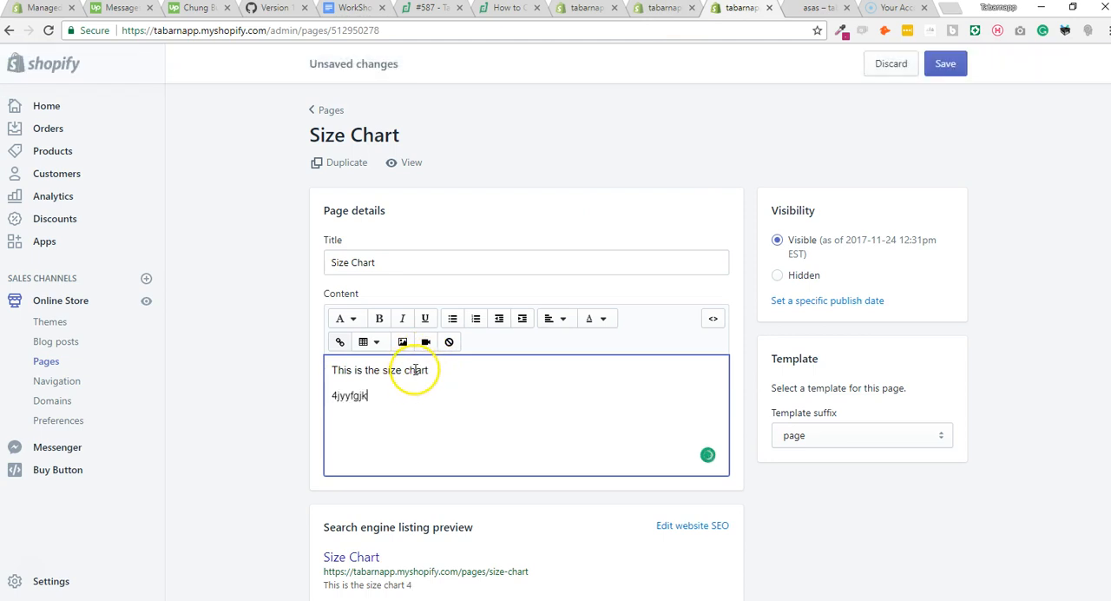
pyautogui.click(402, 343)
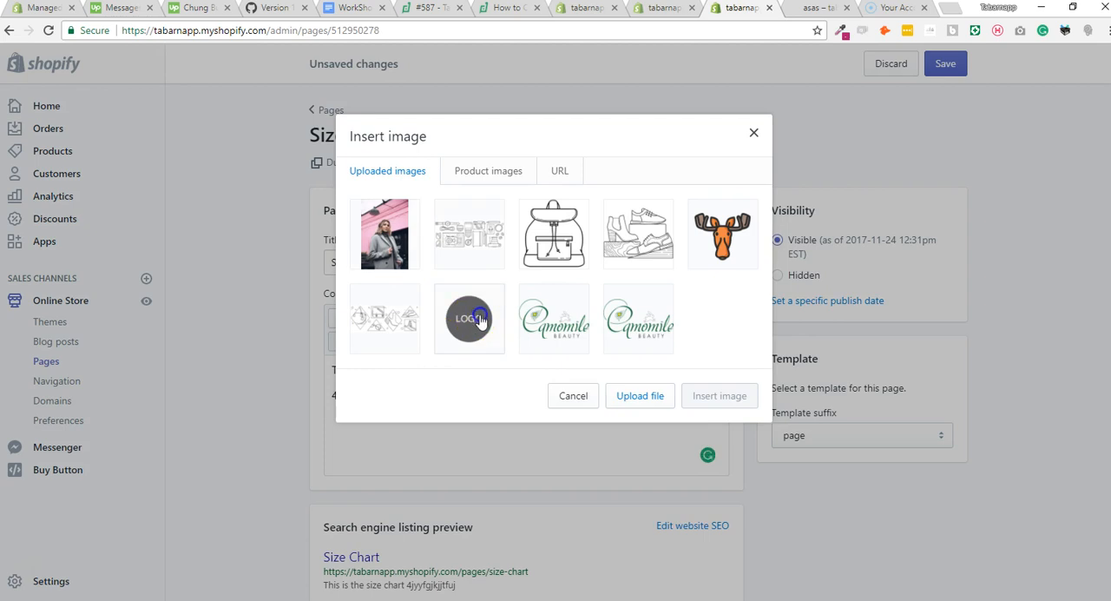
pyautogui.click(465, 318)
pyautogui.click(717, 504)
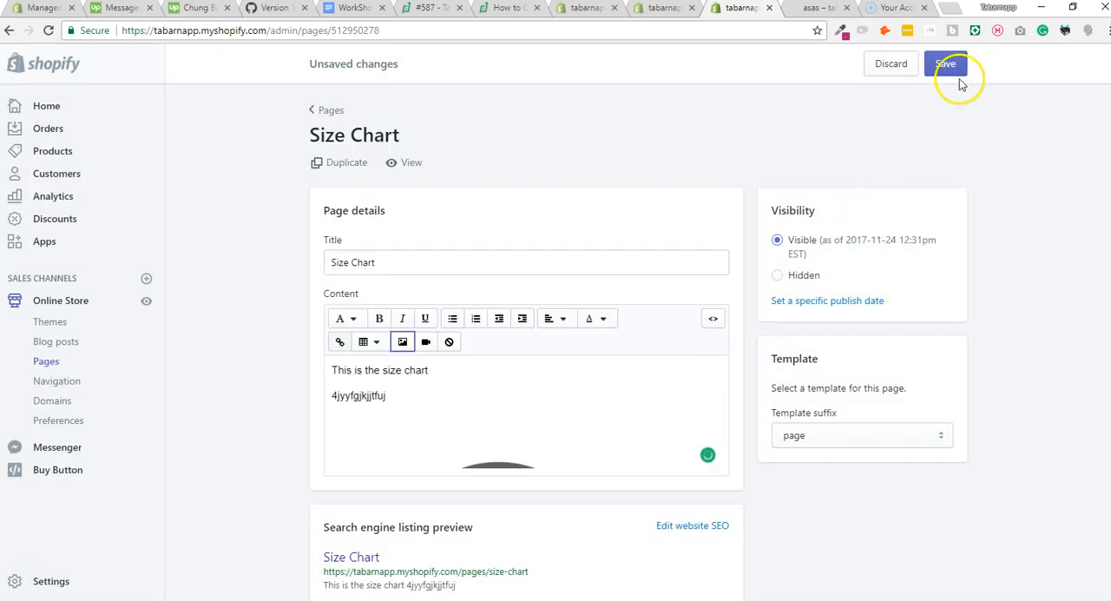
# Reload the storefront product page and check the content of its Size Chart tab.
pyautogui.click(819, 8)
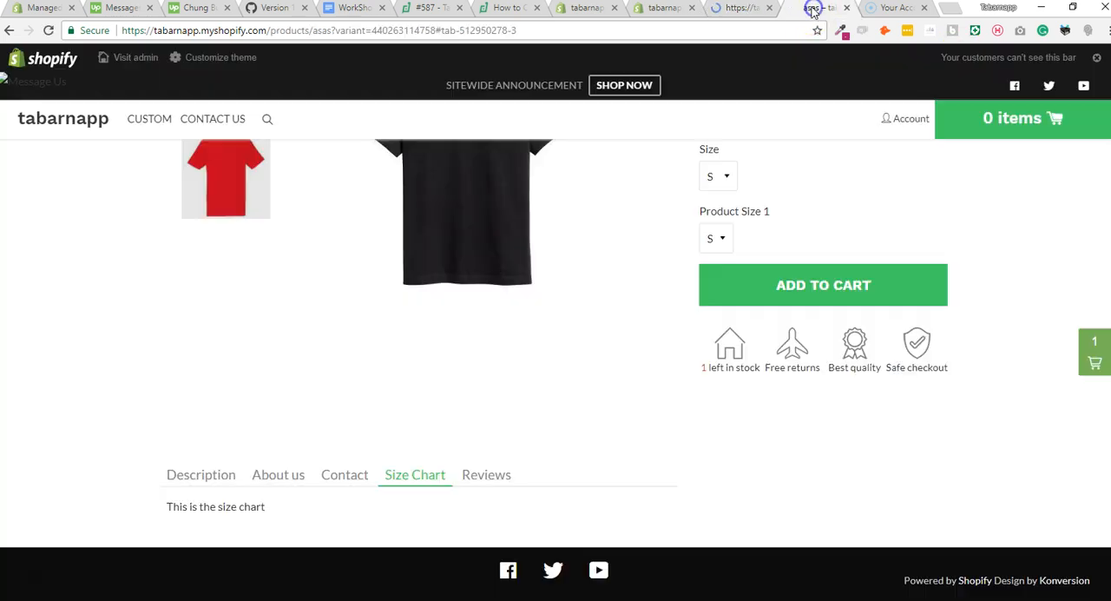
pyautogui.click(49, 31)
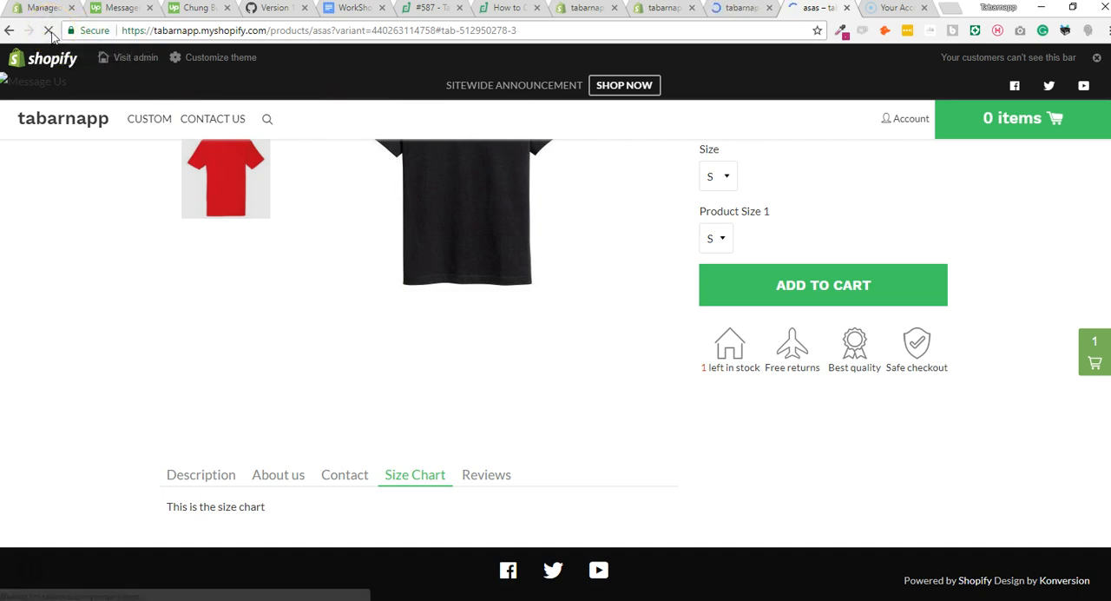
pyautogui.click(420, 339)
pyautogui.scroll(-4, 451, 358)
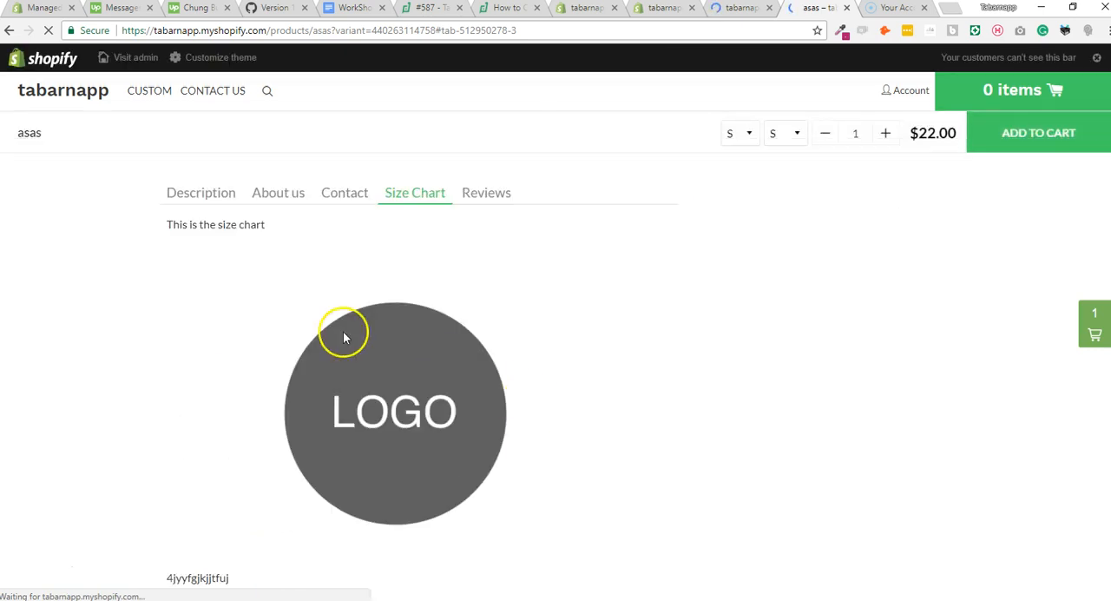
pyautogui.scroll(4, 405, 408)
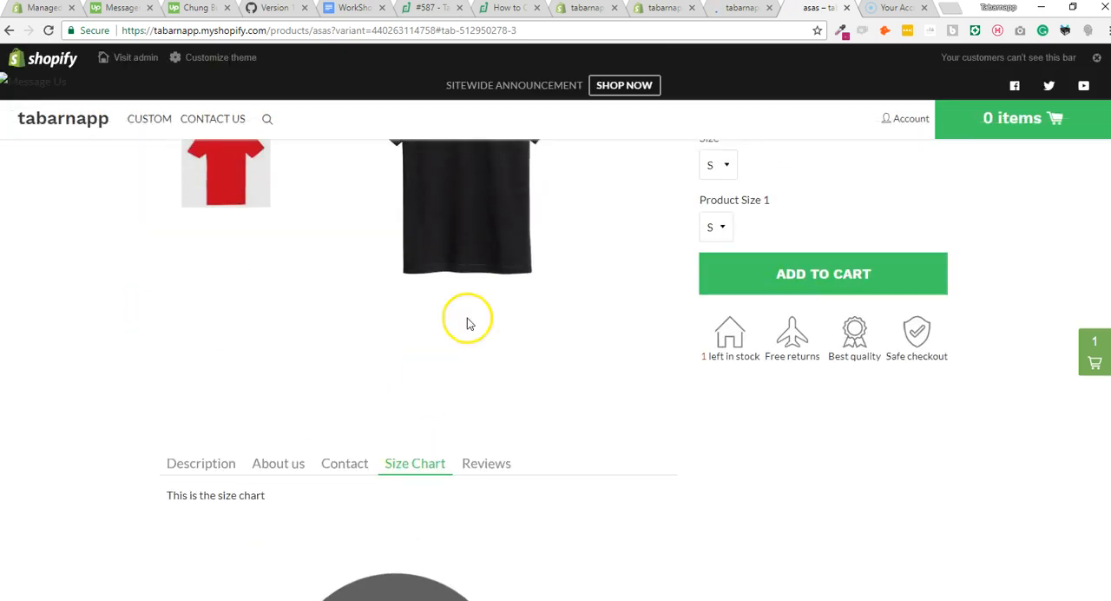
# Open the Product tabs menu in the store's navigation settings and inspect its handle.
pyautogui.click(747, 13)
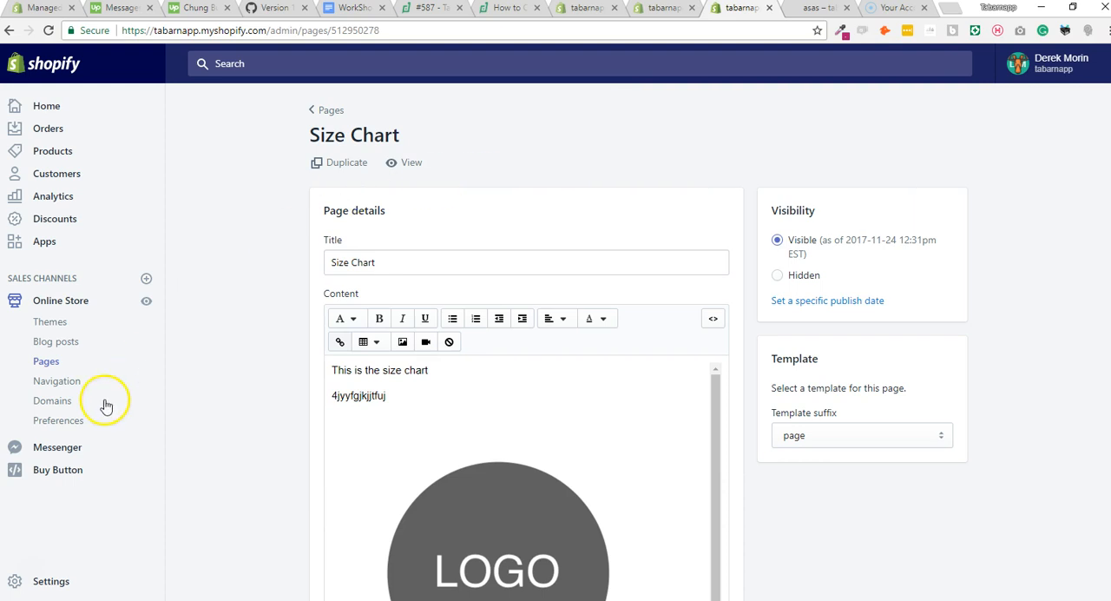
pyautogui.click(64, 386)
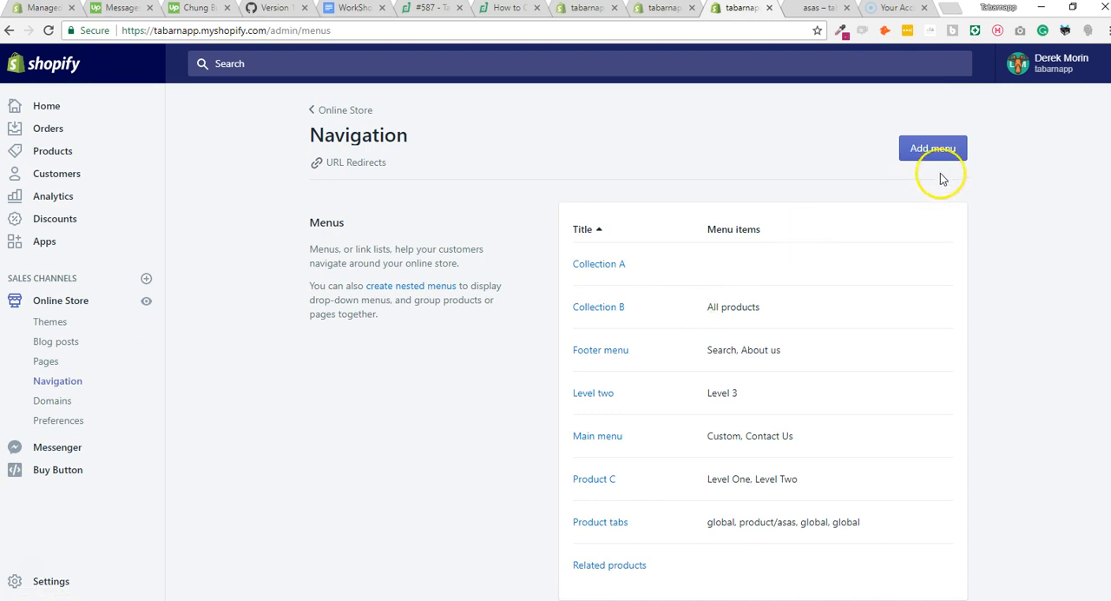
pyautogui.click(619, 523)
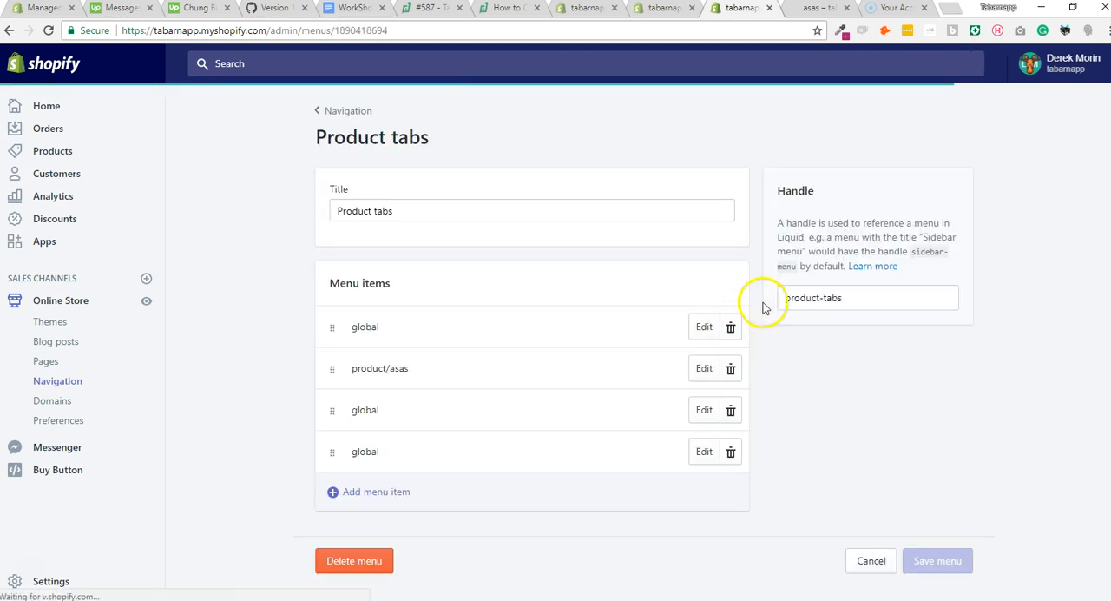
pyautogui.moveTo(842, 298); pyautogui.dragTo(822, 299)
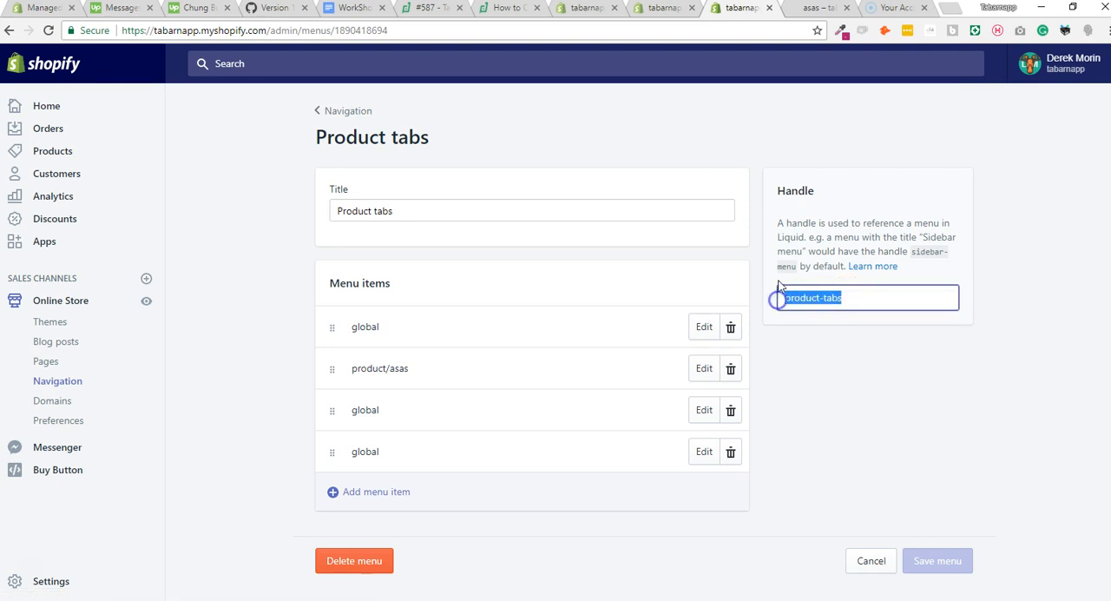
pyautogui.click(840, 300)
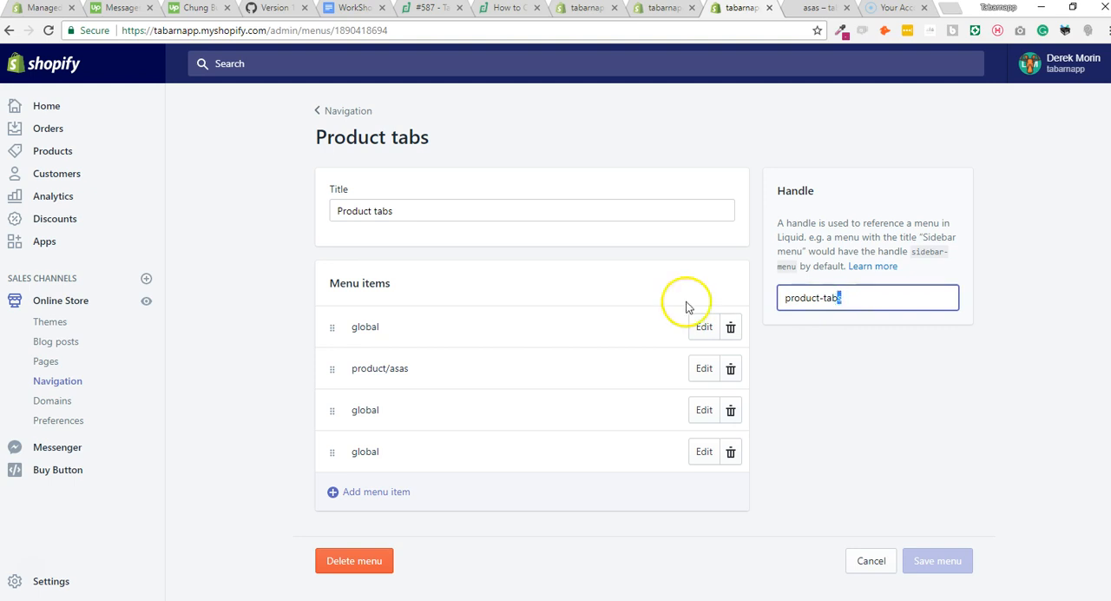
# Append "vrwfrgfergerf" to the Product tabs menu title to compare it with the handle, and remove the added text.
pyautogui.click(436, 211)
pyautogui.write('vrwfrgfergerf')
pyautogui.moveTo(882, 301); pyautogui.dragTo(747, 300)
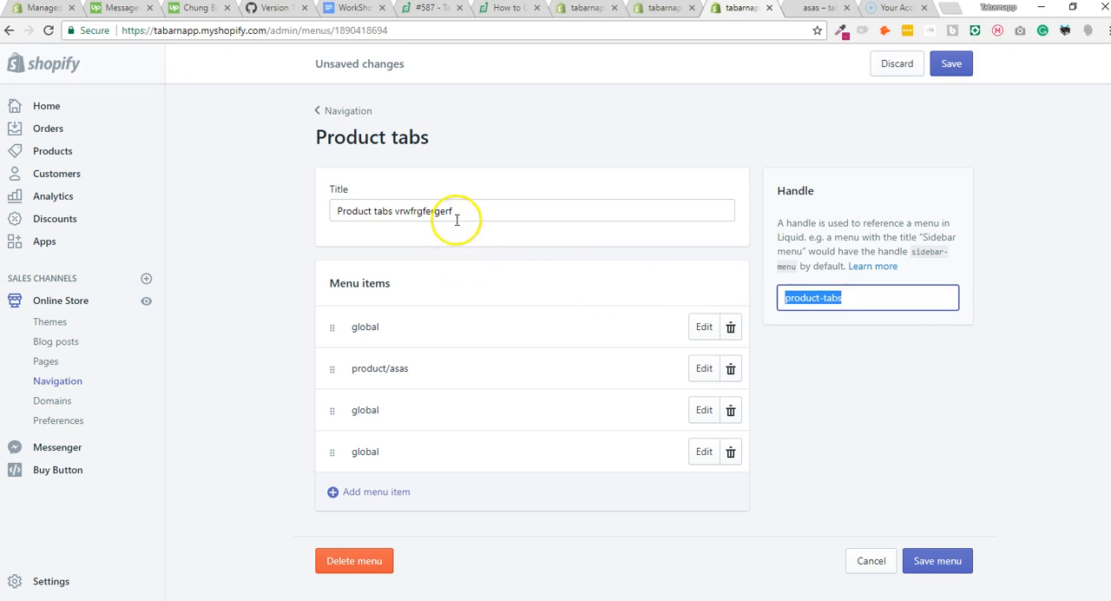
pyautogui.moveTo(459, 212); pyautogui.dragTo(370, 211)
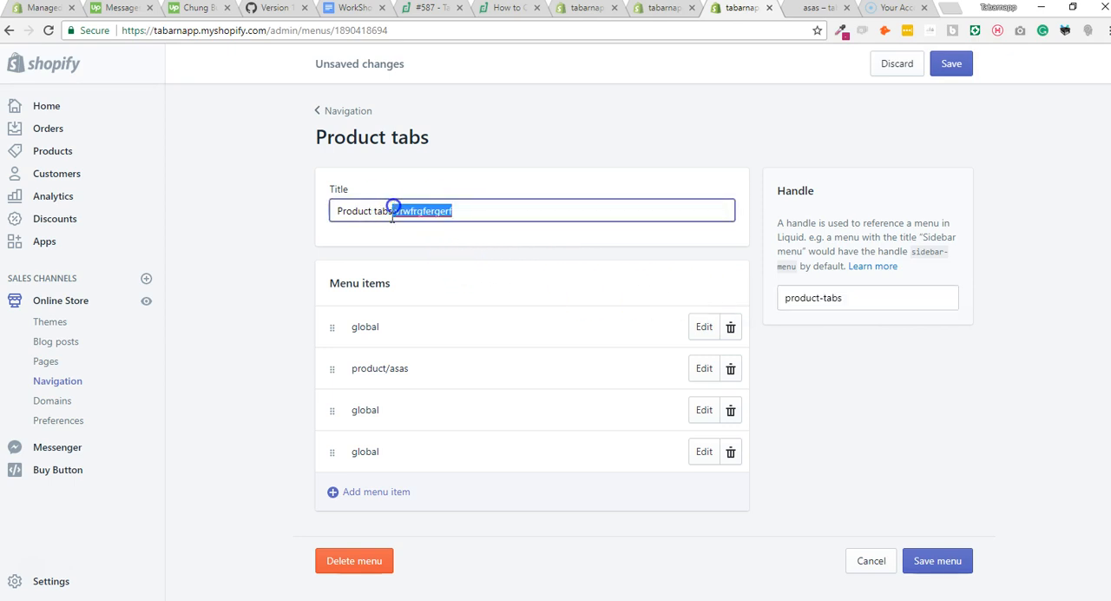
pyautogui.press('BackSpace')
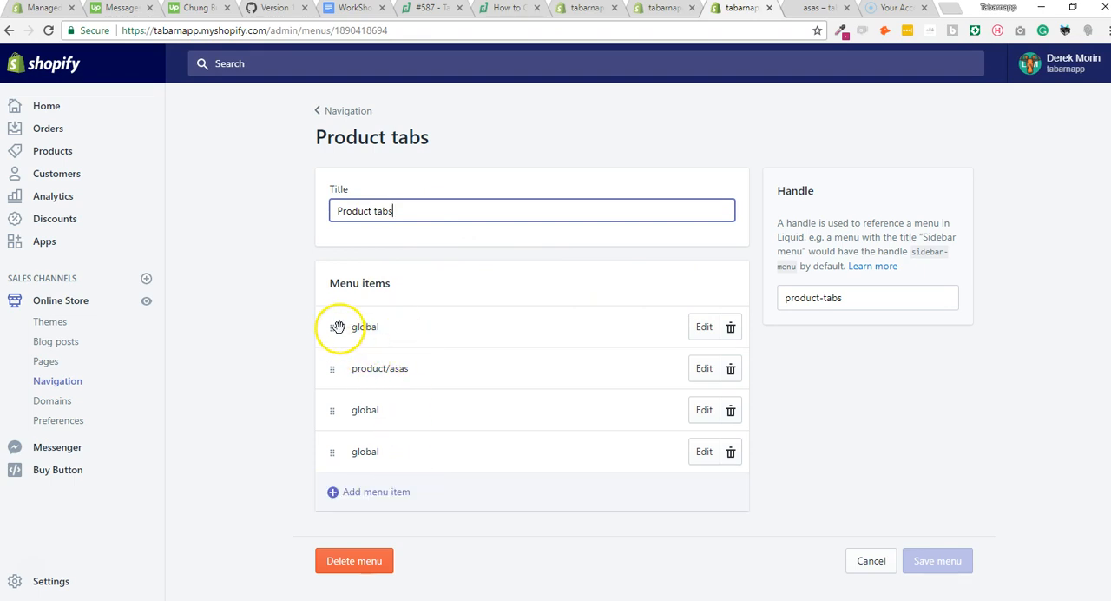
pyautogui.moveTo(331, 368)
pyautogui.mouseDown()
pyautogui.moveTo(337, 341)
pyautogui.moveTo(332, 359)
pyautogui.moveTo(343, 361)
pyautogui.mouseUp()
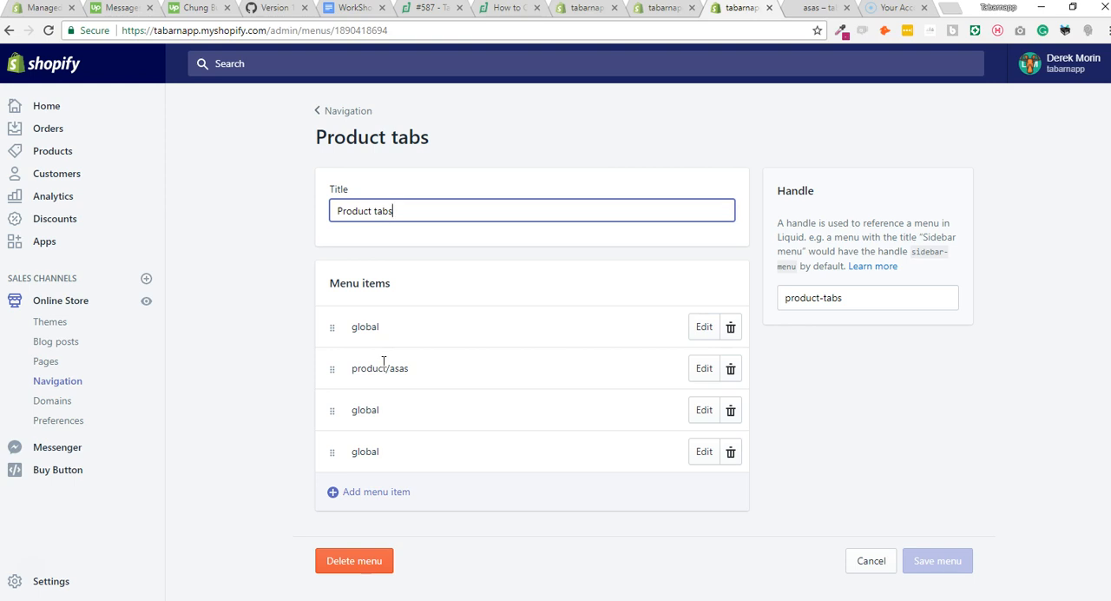
pyautogui.click(388, 358)
pyautogui.click(397, 367)
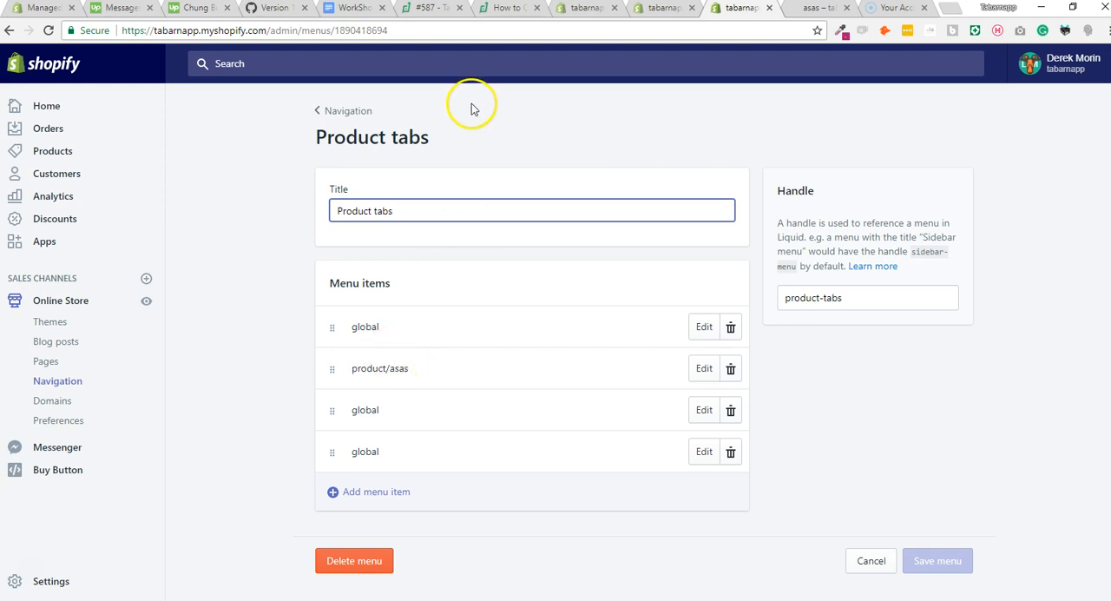
# View the storefront product page, and open the asas product from the admin product list in a new tab to check its collections.
pyautogui.click(821, 8)
pyautogui.scroll(2, 439, 275)
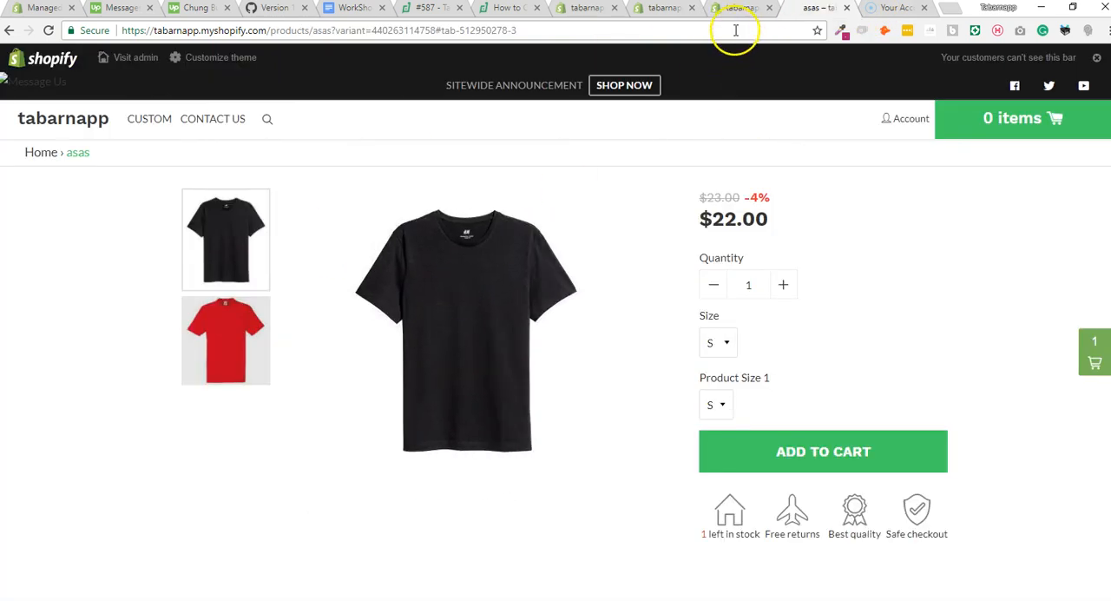
pyautogui.click(584, 9)
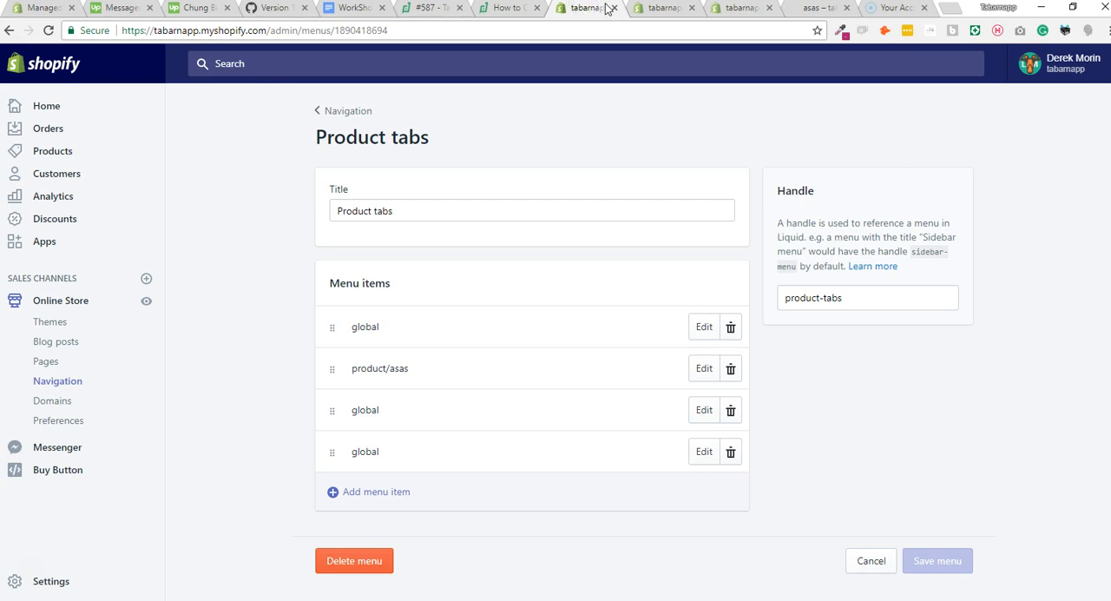
pyautogui.rightClick(65, 157)
pyautogui.click(87, 163)
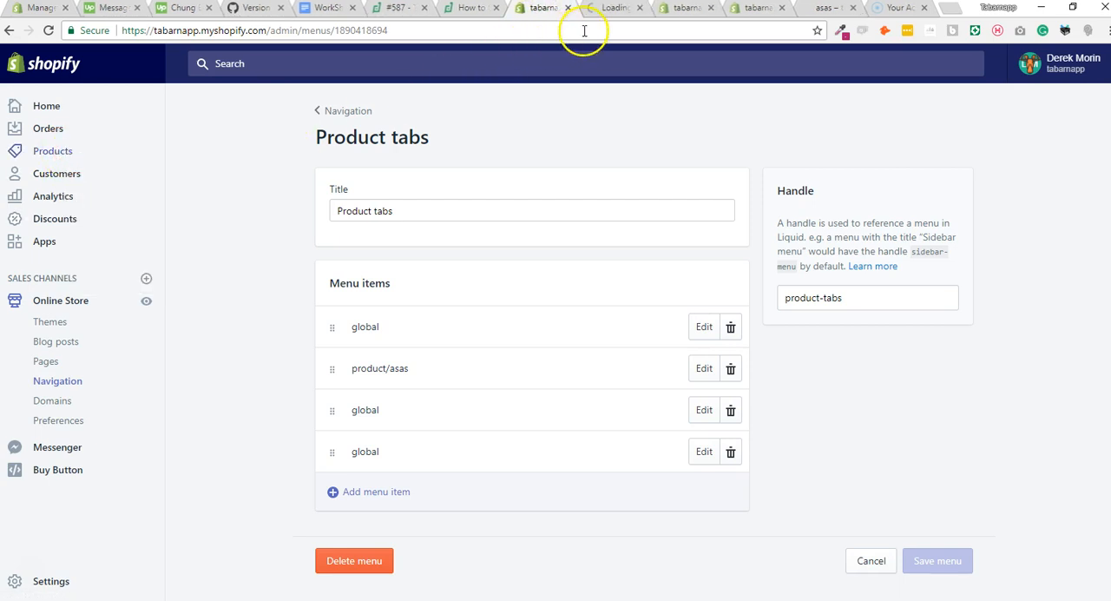
pyautogui.moveTo(612, 17); pyautogui.dragTo(549, 10)
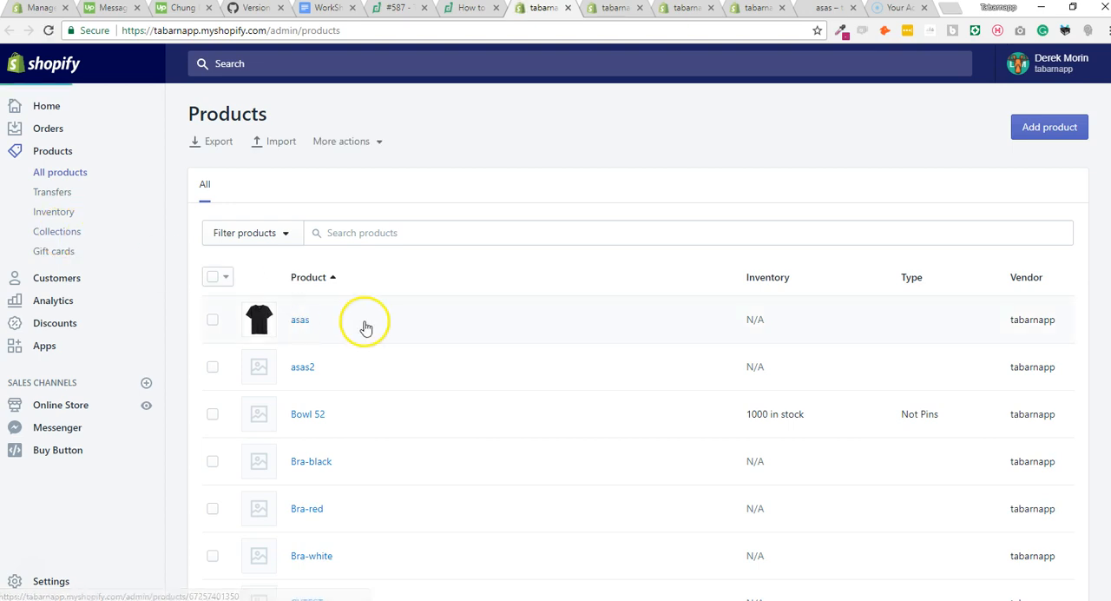
pyautogui.click(318, 324)
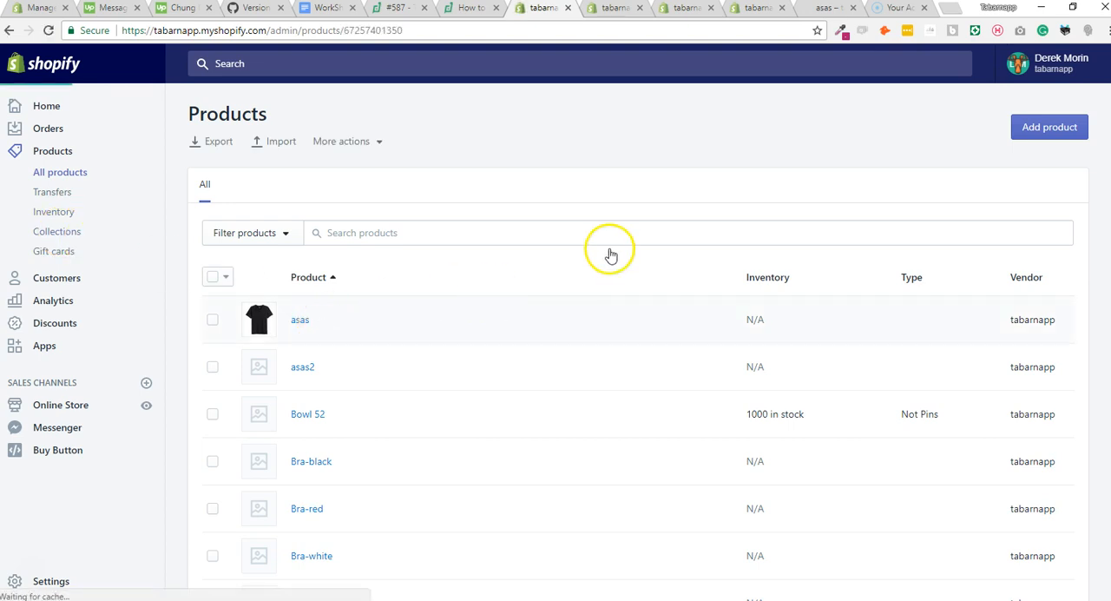
pyautogui.scroll(-2, 993, 377)
pyautogui.scroll(1, 992, 377)
pyautogui.scroll(-3, 994, 382)
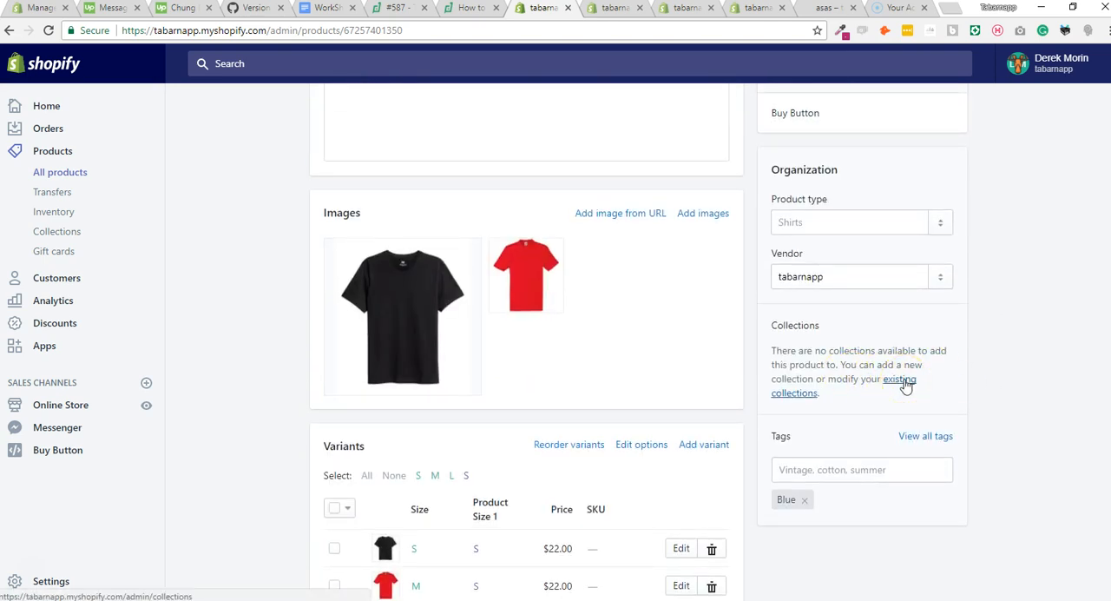
# Create a collection titled "t-shirt" from the product's existing collections link, set it to manually selected products, and save it.
pyautogui.click(905, 387)
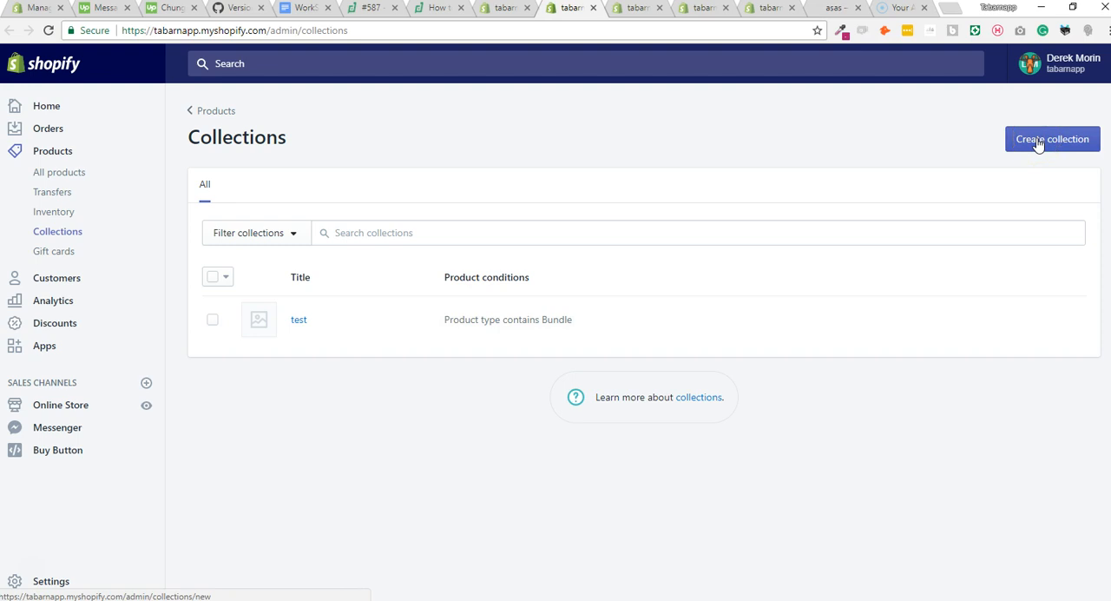
pyautogui.click(1039, 143)
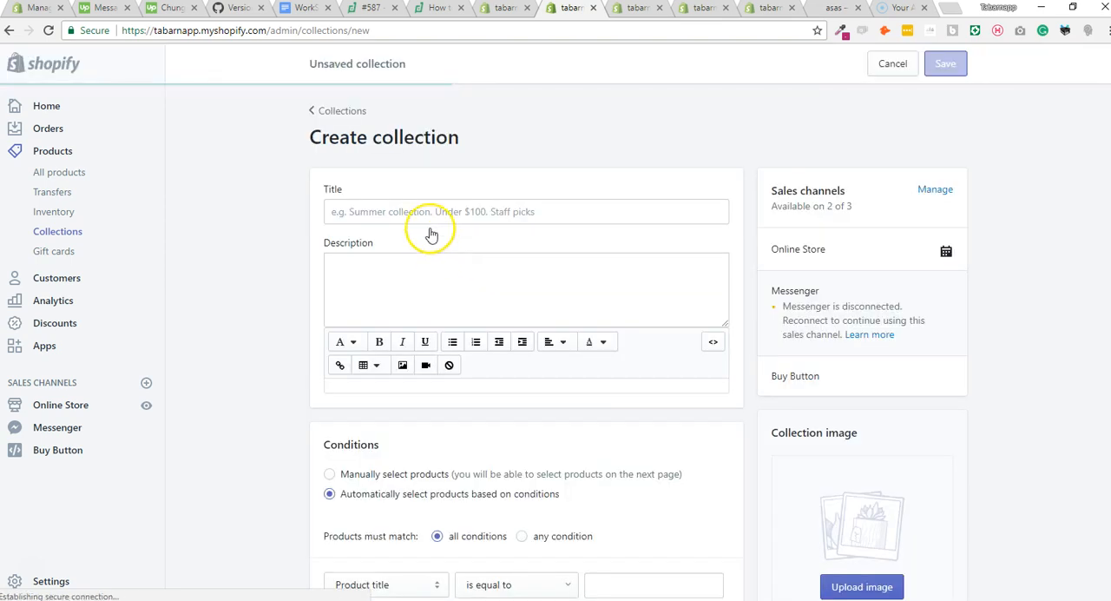
pyautogui.click(449, 212)
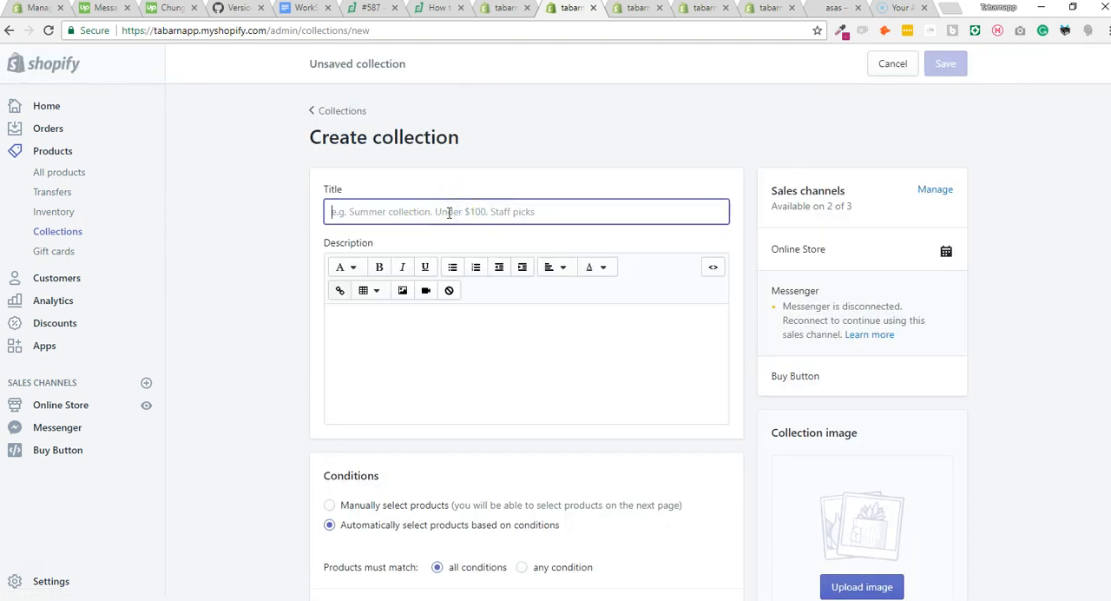
pyautogui.write('t-shirt')
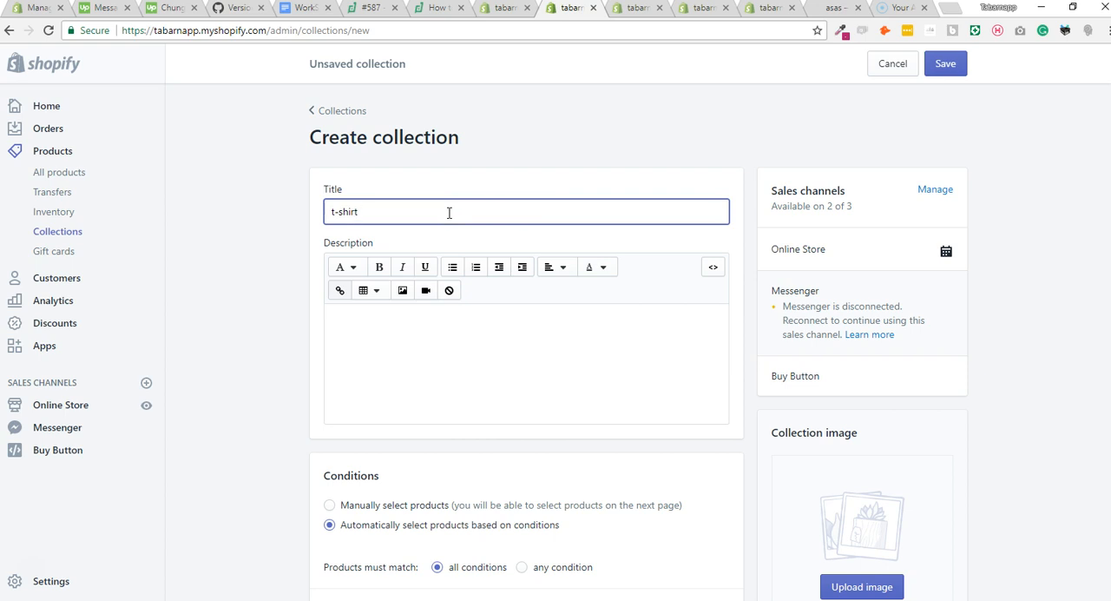
pyautogui.scroll(-3, 693, 476)
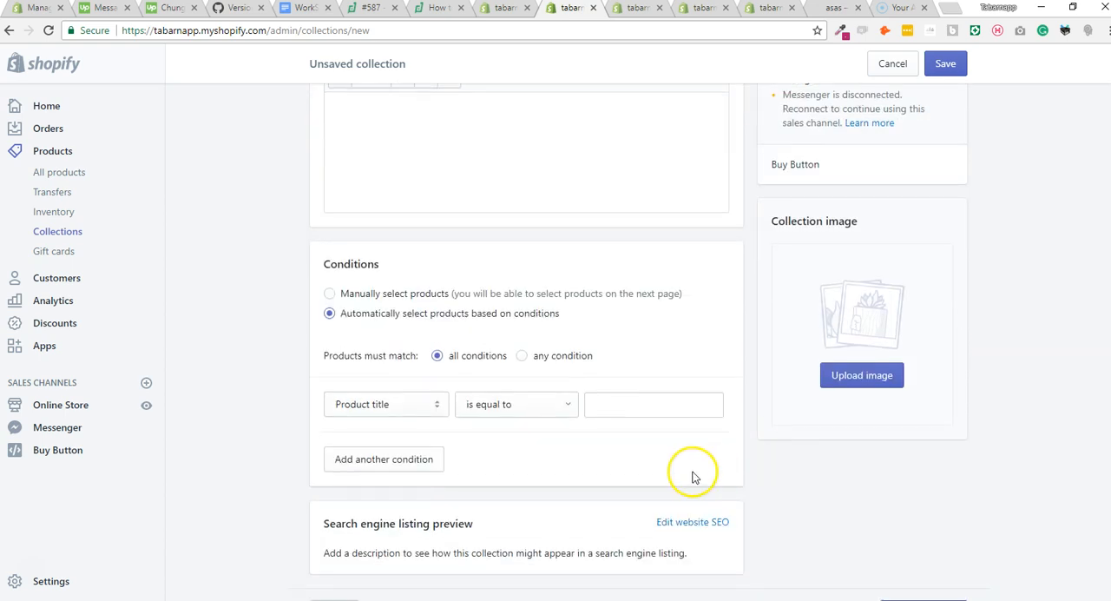
pyautogui.click(406, 295)
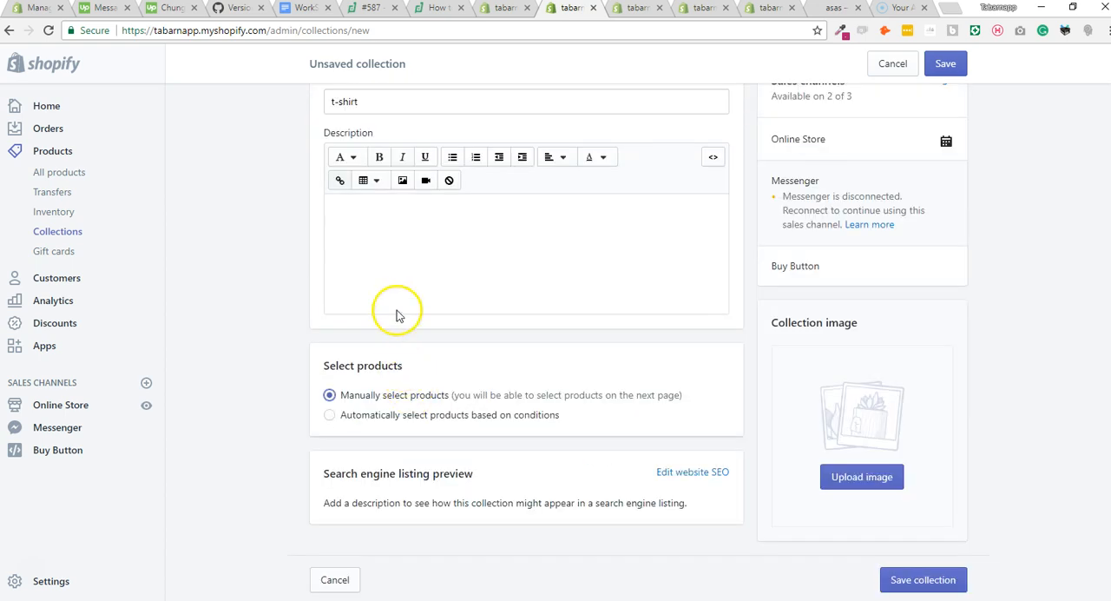
pyautogui.click(945, 66)
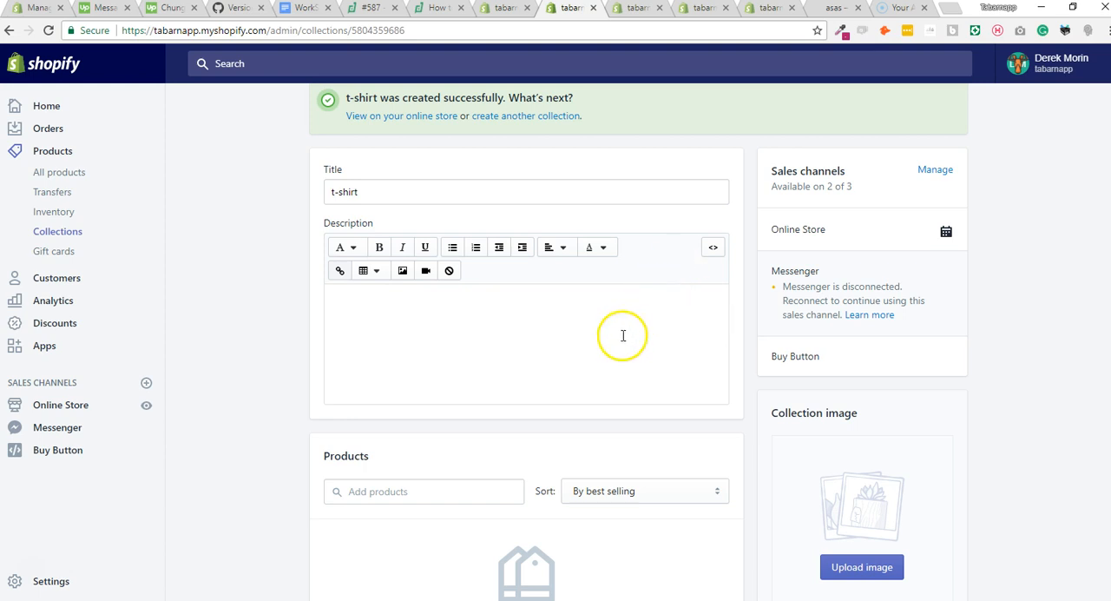
# Add the product asas to the t-shirt collection.
pyautogui.scroll(-3, 620, 335)
pyautogui.click(424, 280)
pyautogui.write('asas')
pyautogui.click(429, 318)
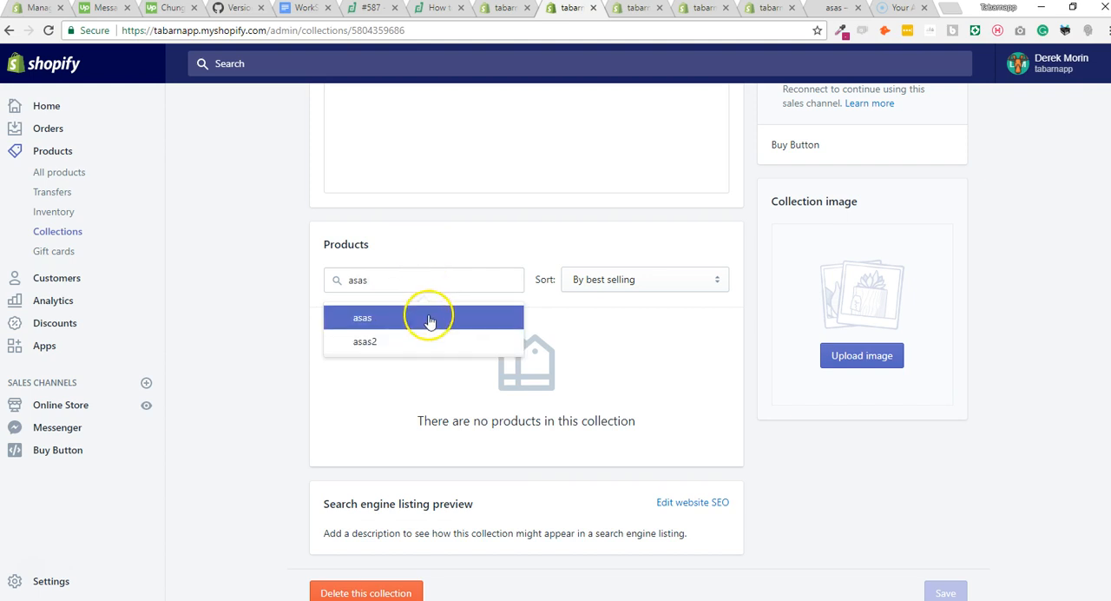
pyautogui.click(502, 297)
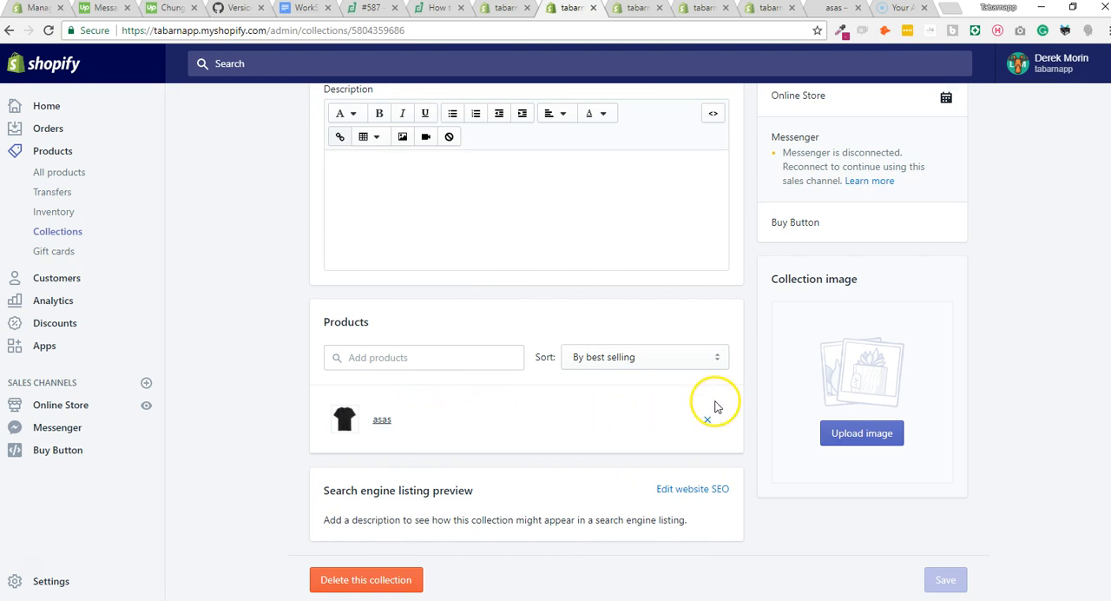
# Review the t-shirt collection's title and products, close the collection and product pages, and return to the Product tabs menu.
pyautogui.scroll(3, 422, 377)
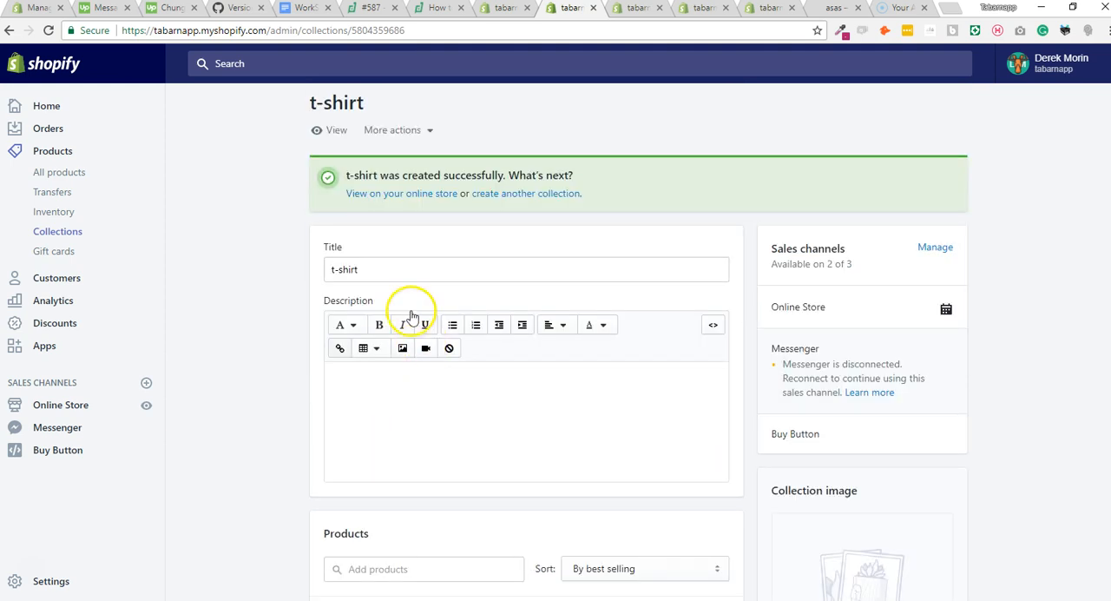
pyautogui.scroll(-3, 432, 352)
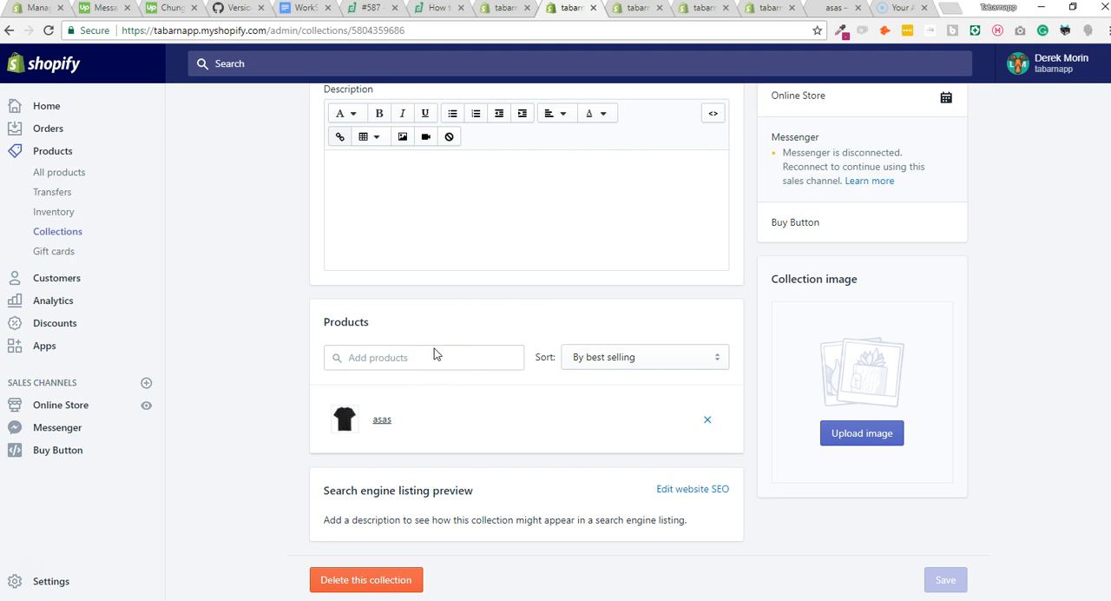
pyautogui.scroll(2, 925, 217)
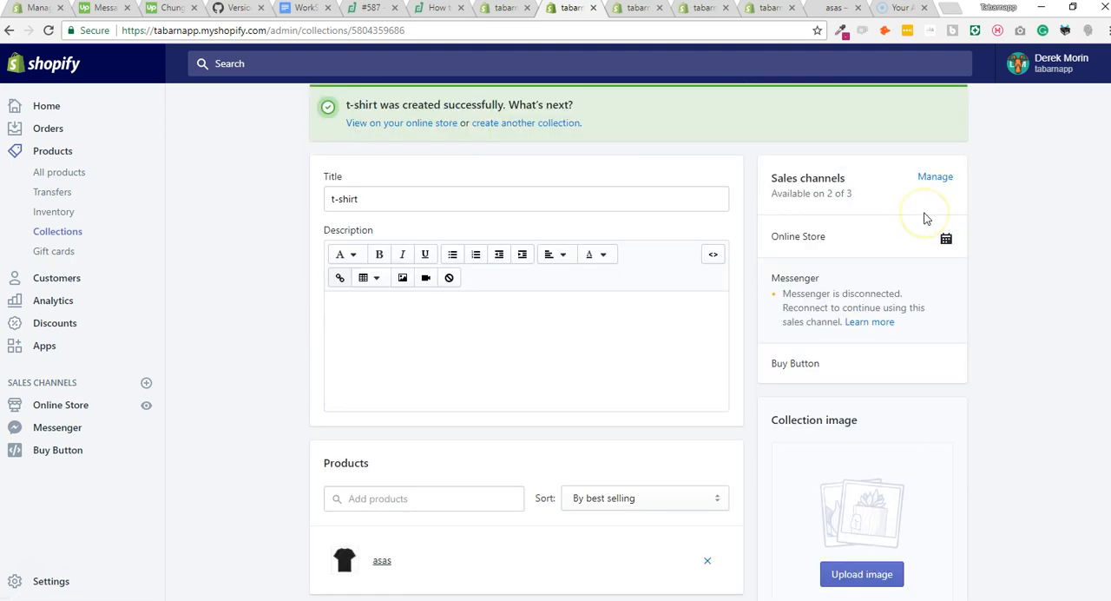
pyautogui.scroll(2, 967, 186)
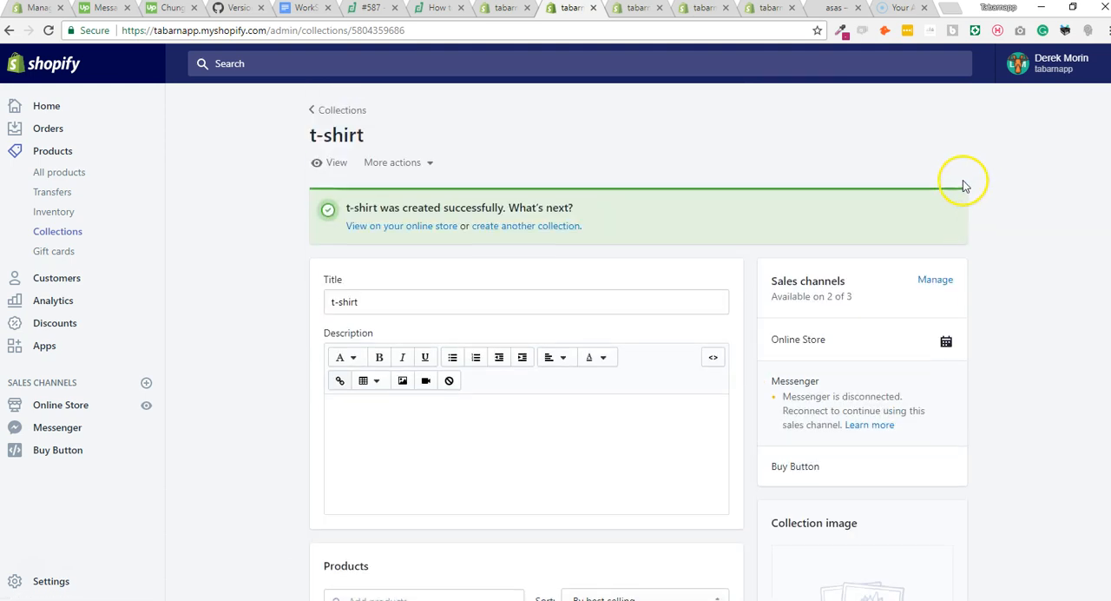
pyautogui.click(593, 9)
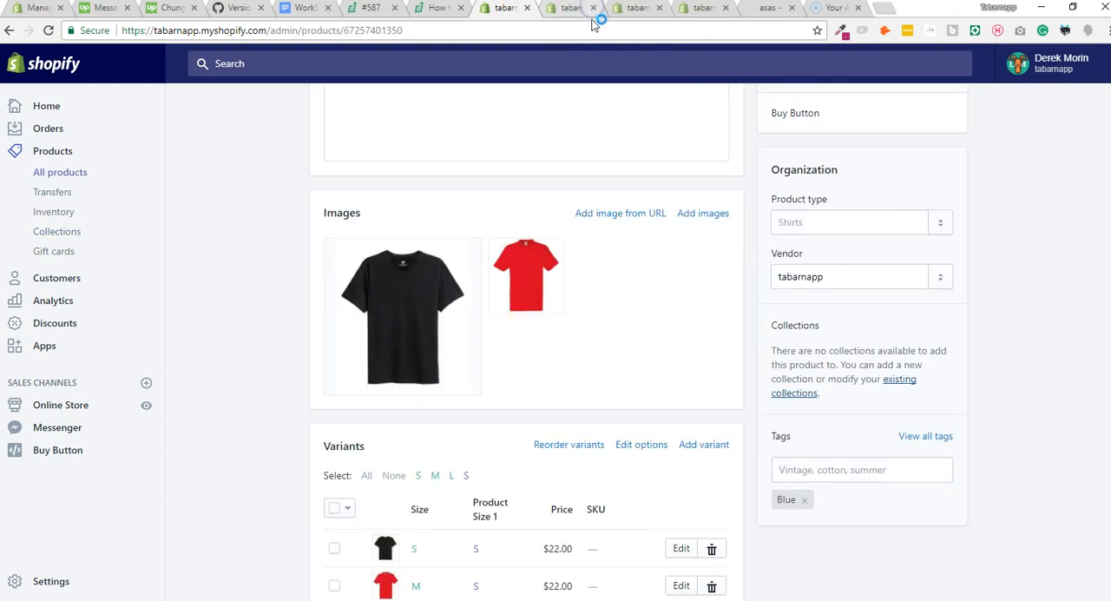
pyautogui.scroll(1, 580, 118)
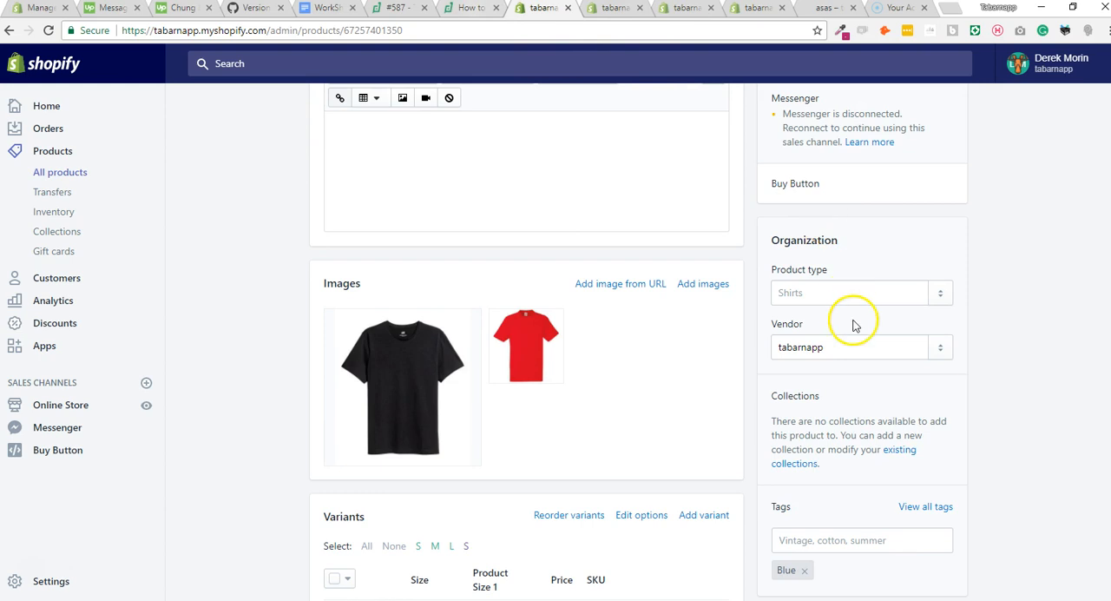
pyautogui.hotkey('ctrl', 'w')
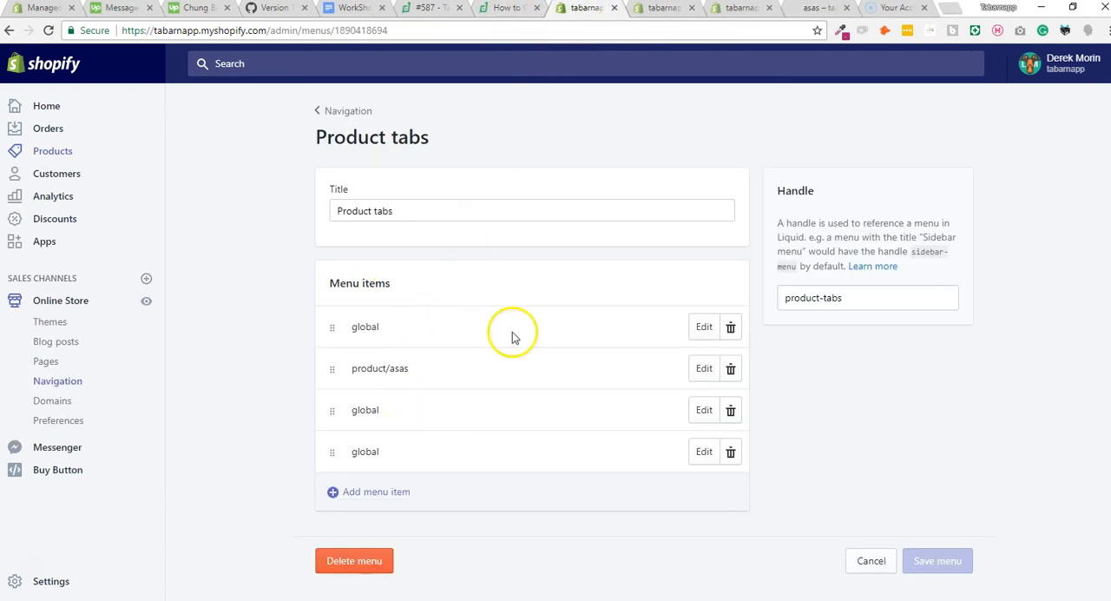
# Start a new menu item in the Product tabs menu and name it "collection/t-shirt".
pyautogui.click(401, 493)
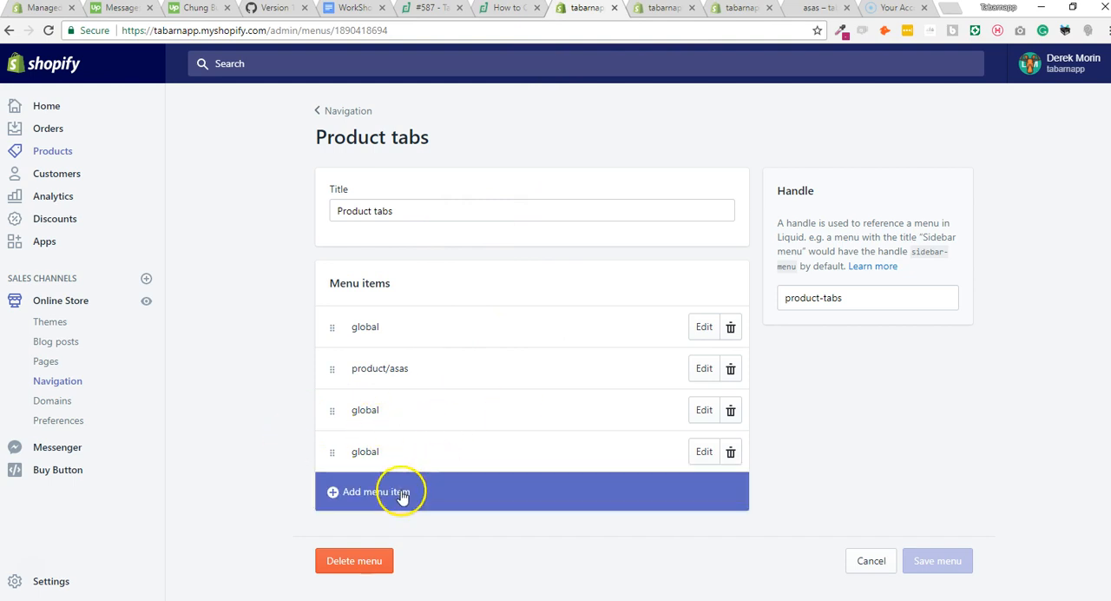
pyautogui.click(400, 494)
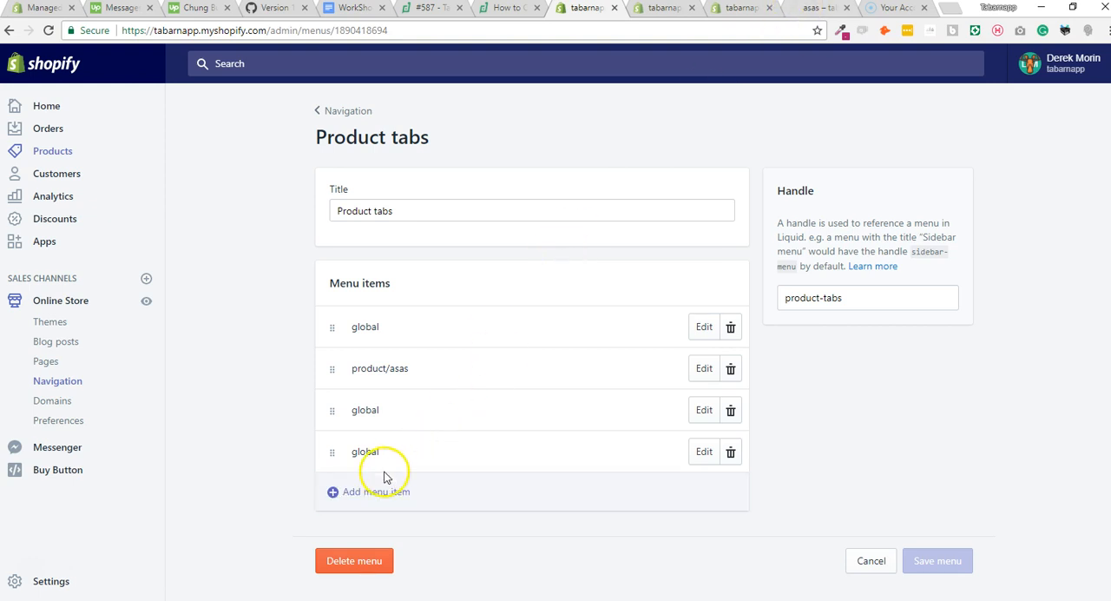
pyautogui.click(388, 491)
pyautogui.click(432, 324)
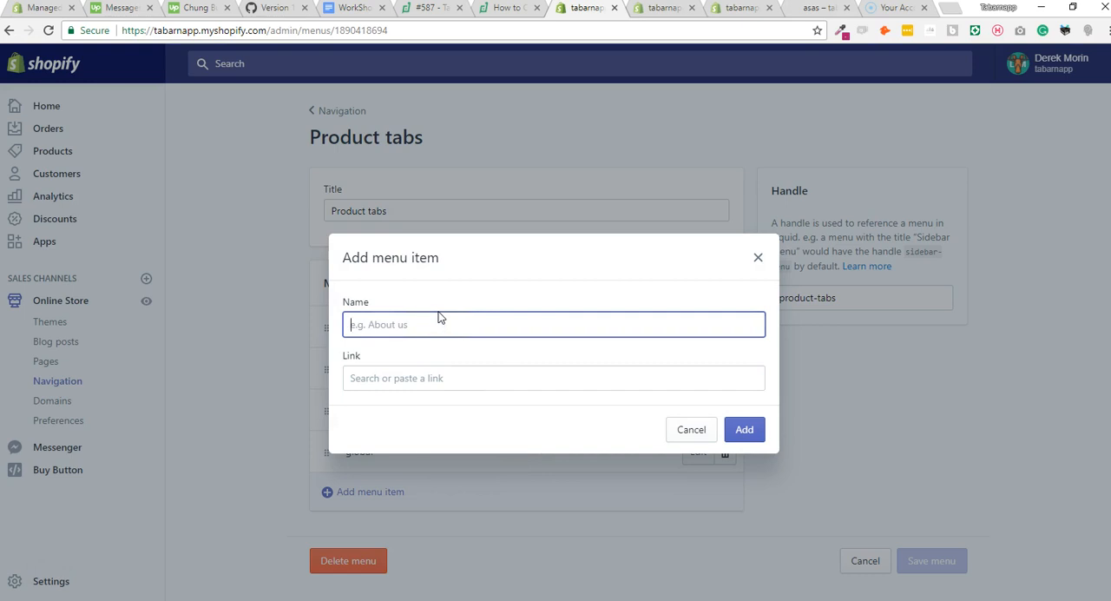
pyautogui.write('collection/t-shirt')
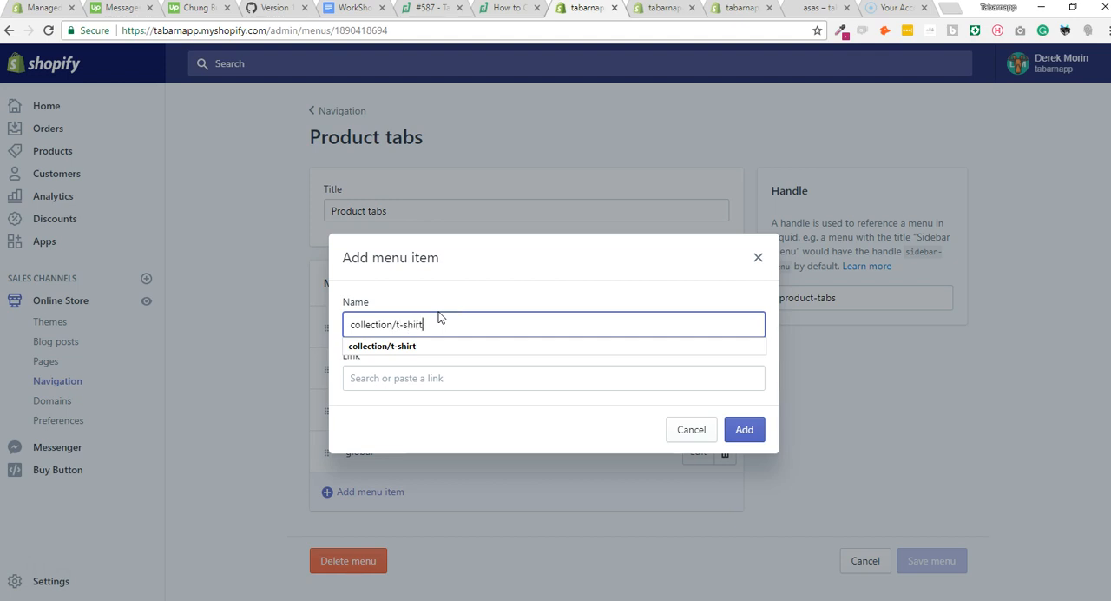
# Replace the new menu item's name with "product/asas".
pyautogui.moveTo(397, 324); pyautogui.dragTo(338, 328)
pyautogui.click(400, 325)
pyautogui.moveTo(402, 323); pyautogui.dragTo(332, 323)
pyautogui.write('produ')
pyautogui.click(417, 325)
pyautogui.write('asas')
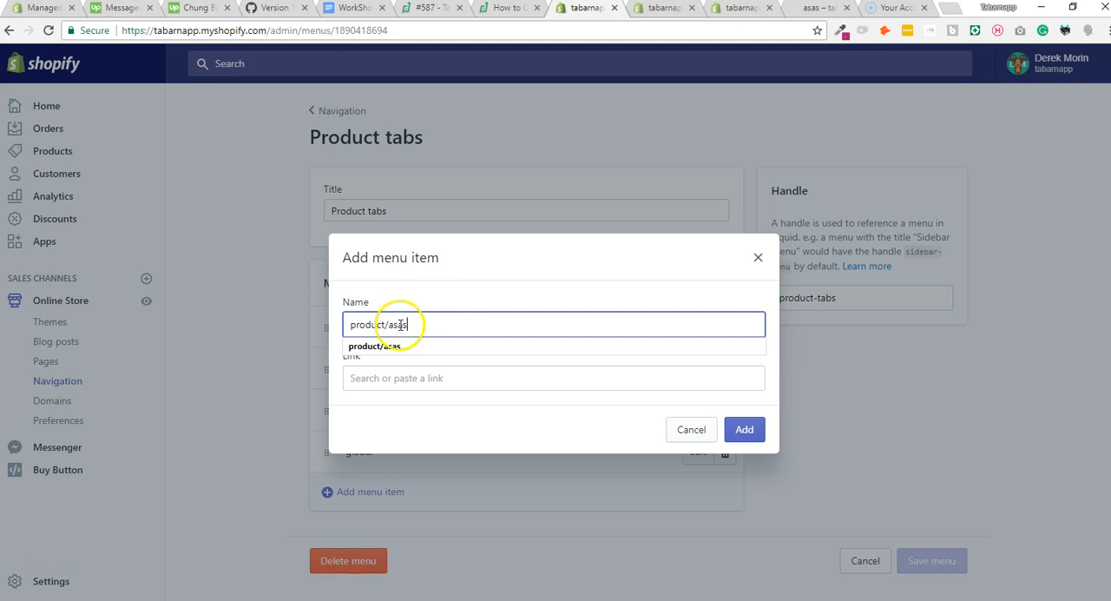
# Check the product handle in the storefront address by removing everything after /products/asas and reloading the page.
pyautogui.click(806, 10)
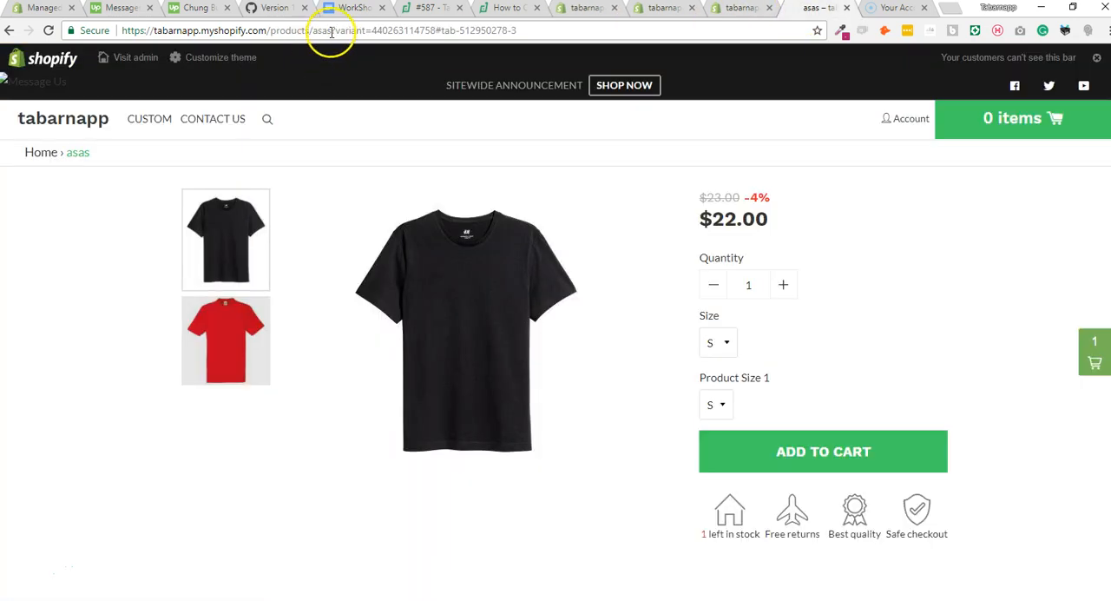
pyautogui.moveTo(333, 32); pyautogui.dragTo(750, 12)
pyautogui.press('BackSpace')
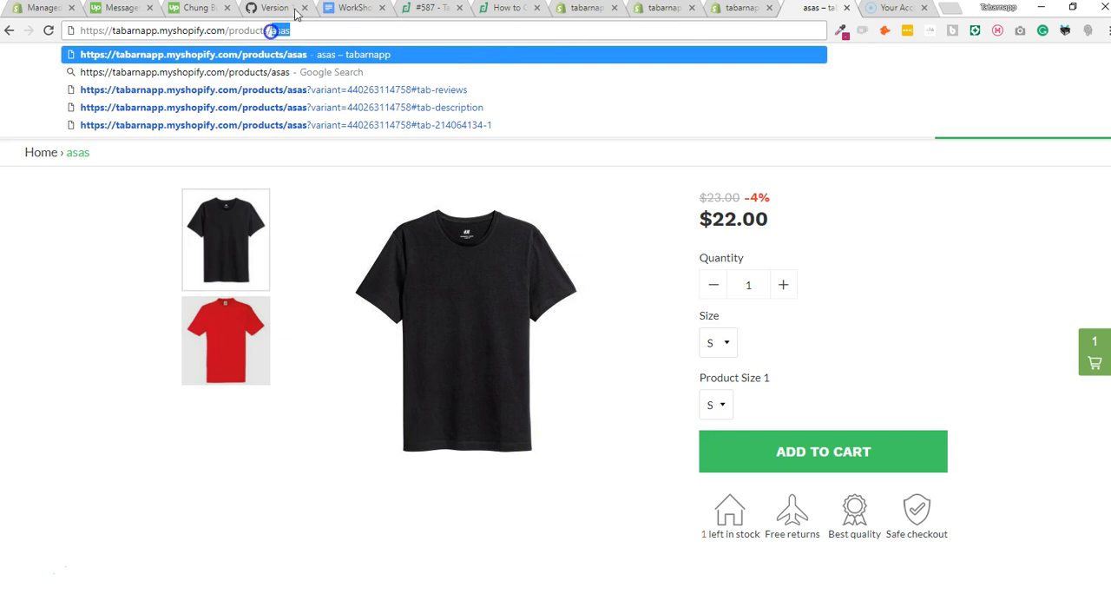
pyautogui.press('Return')
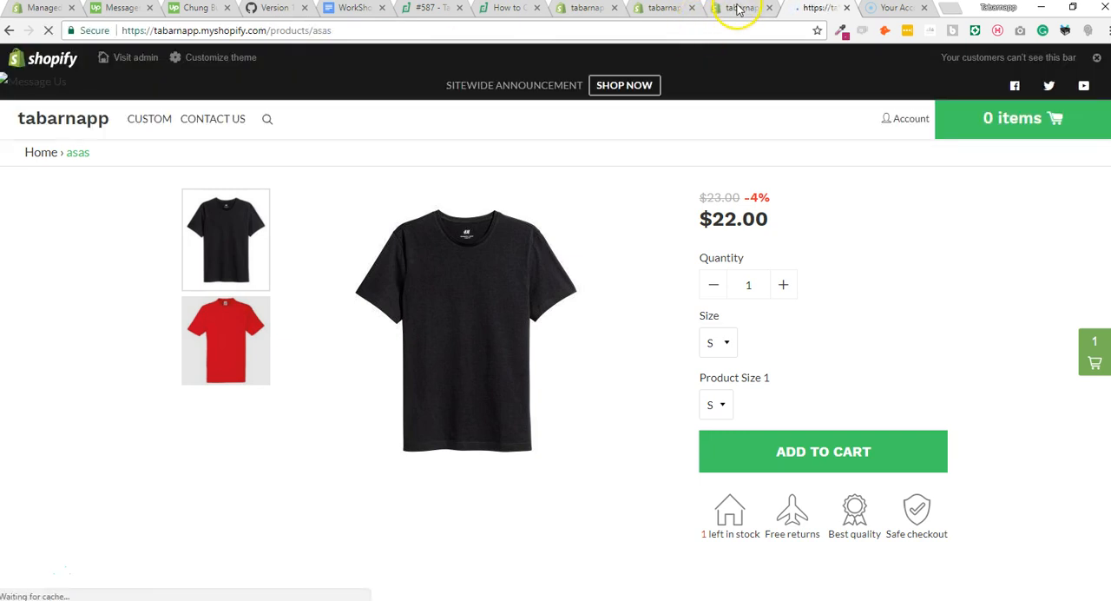
# Link the new product/asas menu item to the Size Chart page and add it to the Product tabs menu.
pyautogui.click(737, 8)
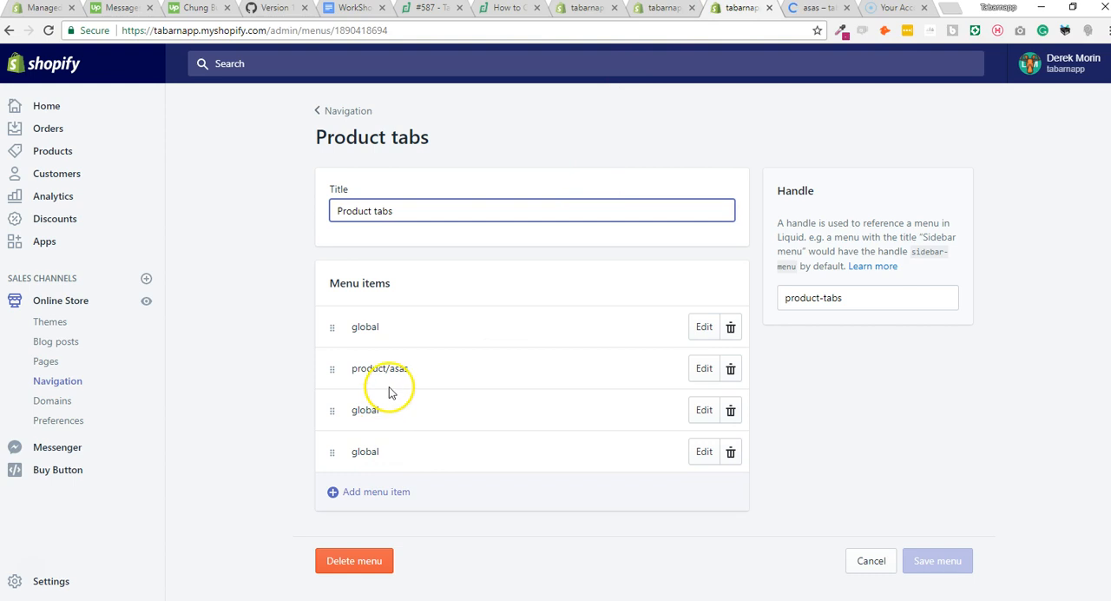
pyautogui.click(662, 11)
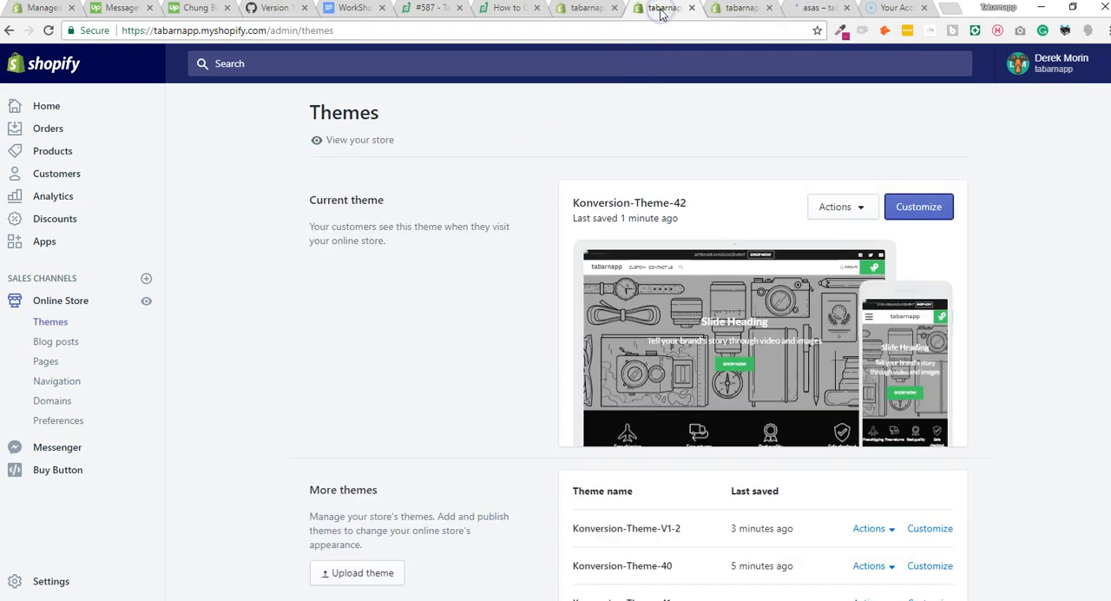
pyautogui.click(579, 7)
pyautogui.click(414, 382)
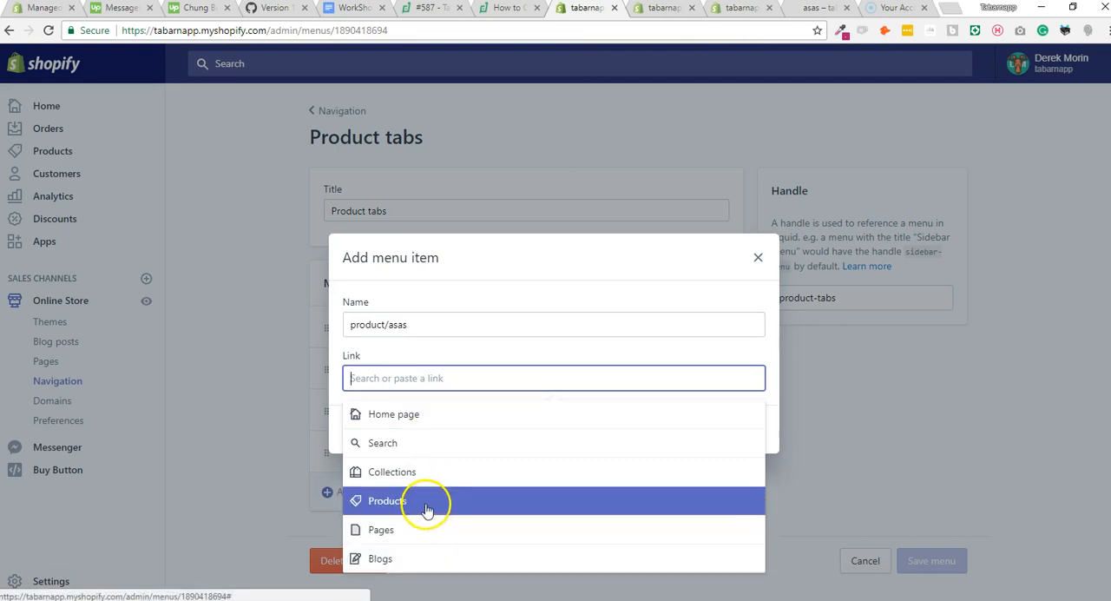
pyautogui.click(426, 532)
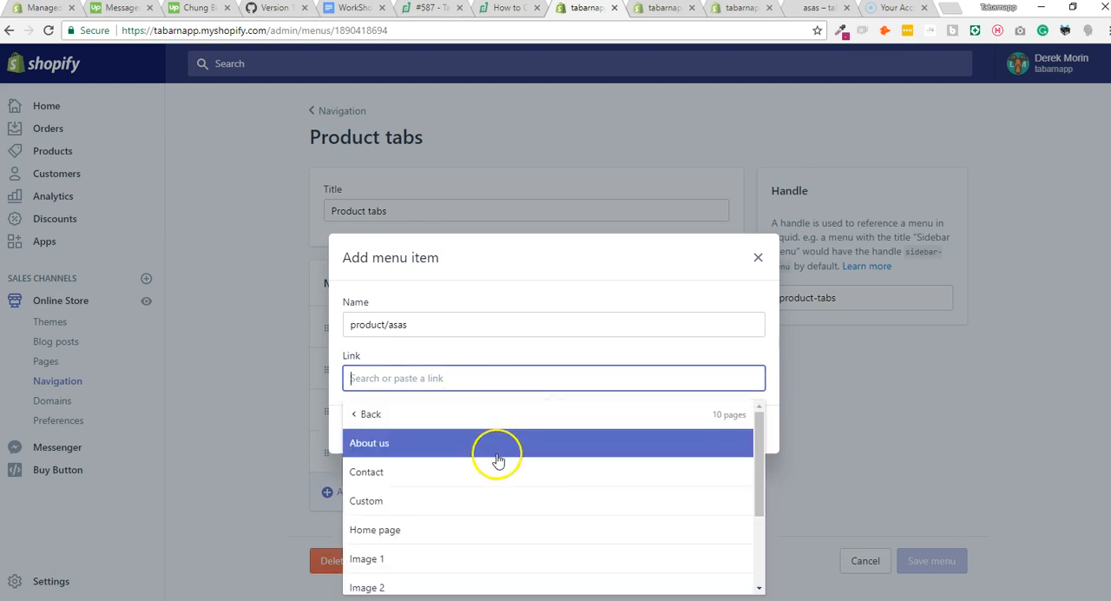
pyautogui.scroll(-2, 498, 461)
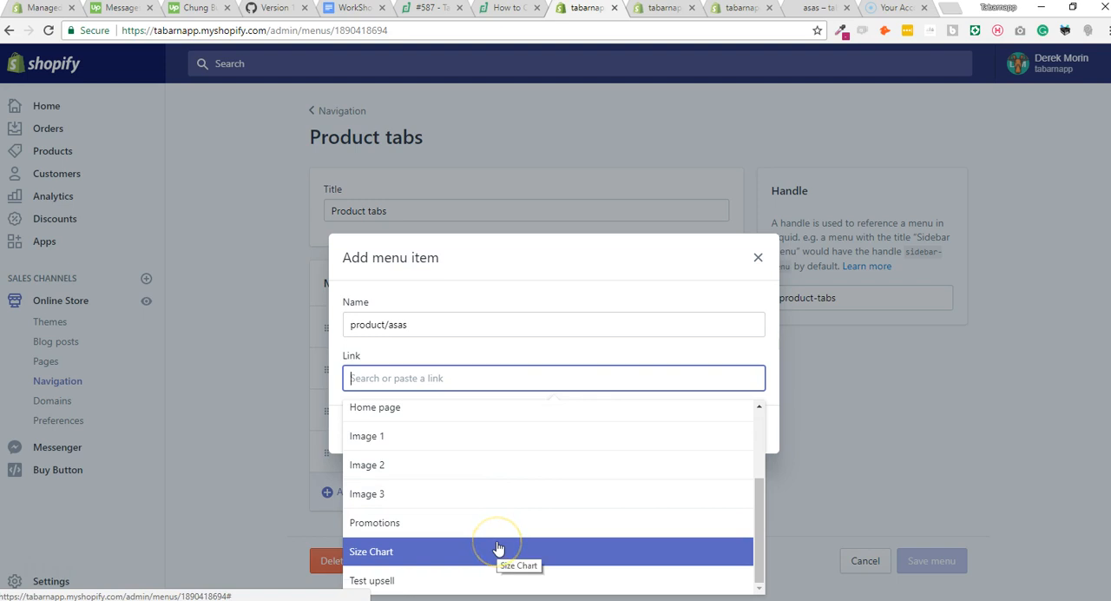
pyautogui.click(498, 552)
pyautogui.click(742, 426)
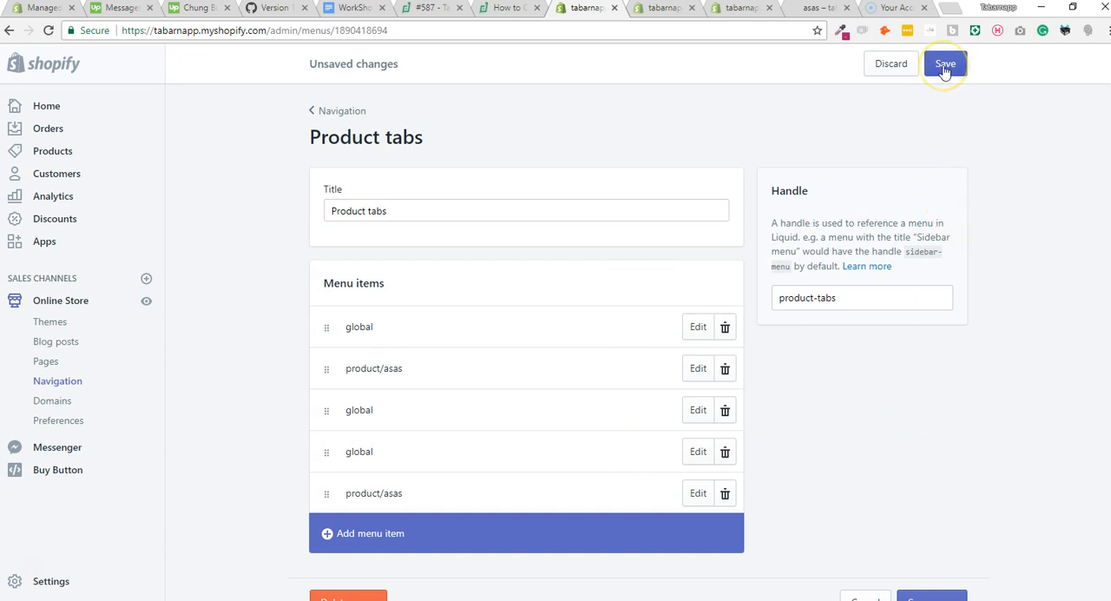
# Rename the last product/asas menu item to collection/asas, apply the change and save the menu.
pyautogui.click(698, 493)
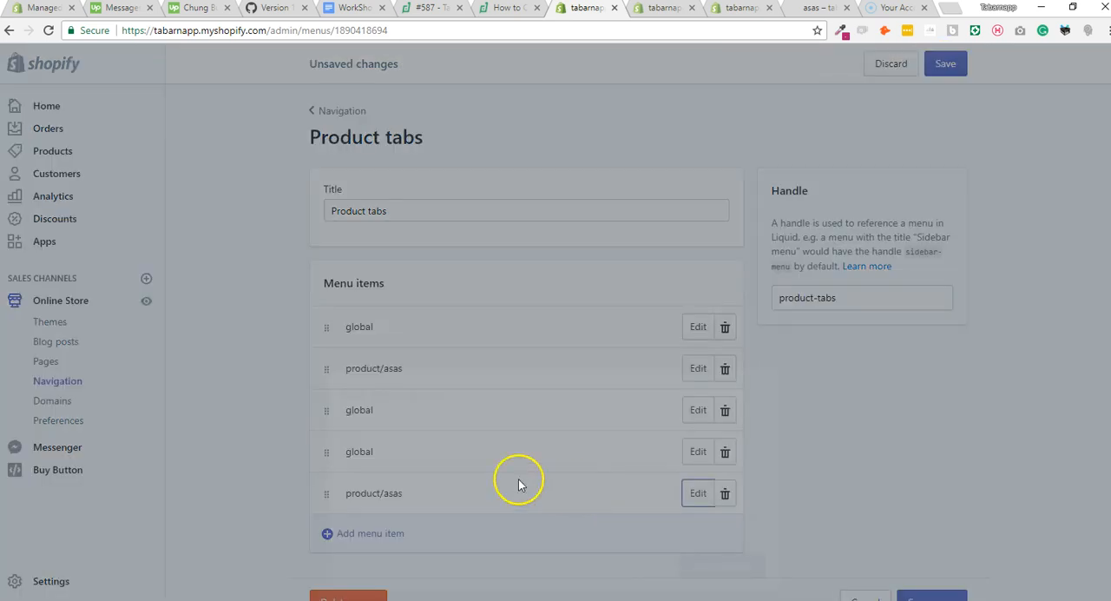
pyautogui.doubleClick(384, 325)
pyautogui.press('BackSpace')
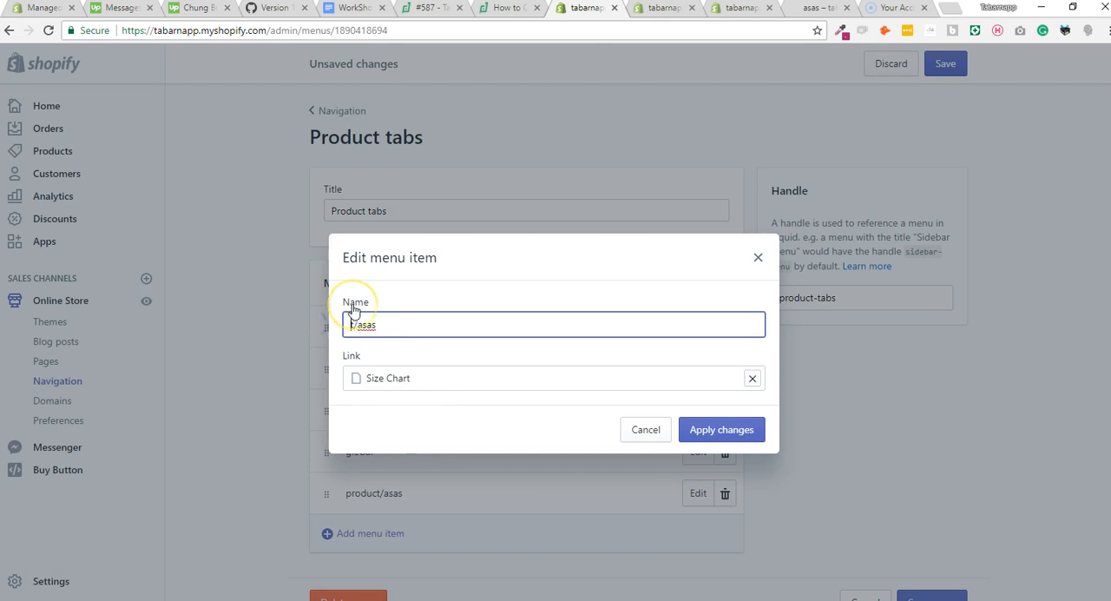
pyautogui.write('collection')
pyautogui.click(719, 429)
pyautogui.click(945, 66)
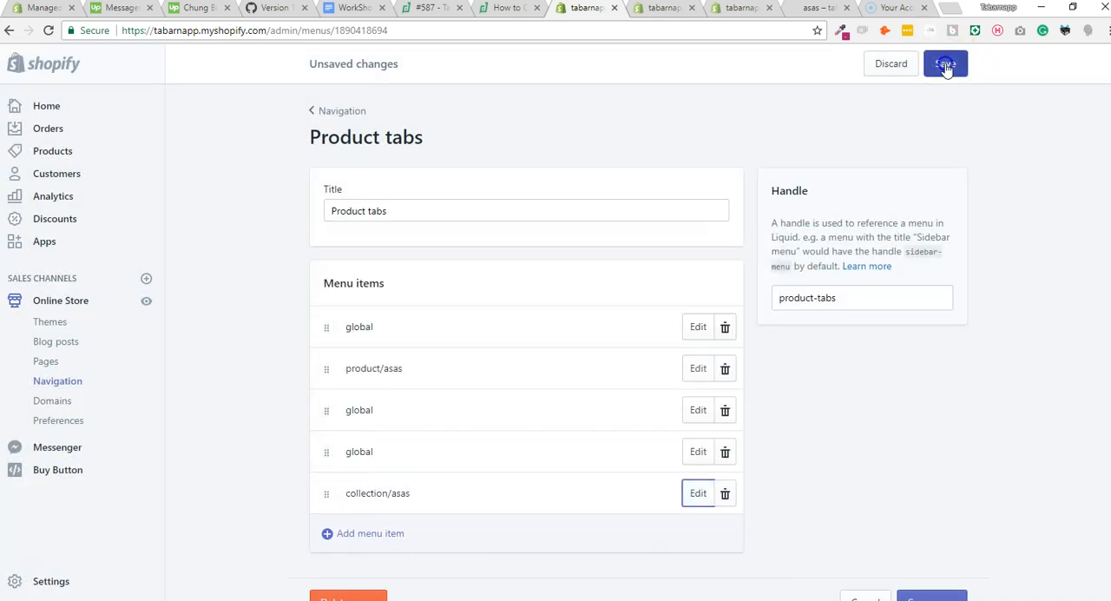
# Reload the asas product page on the storefront and check its content tabs.
pyautogui.click(816, 9)
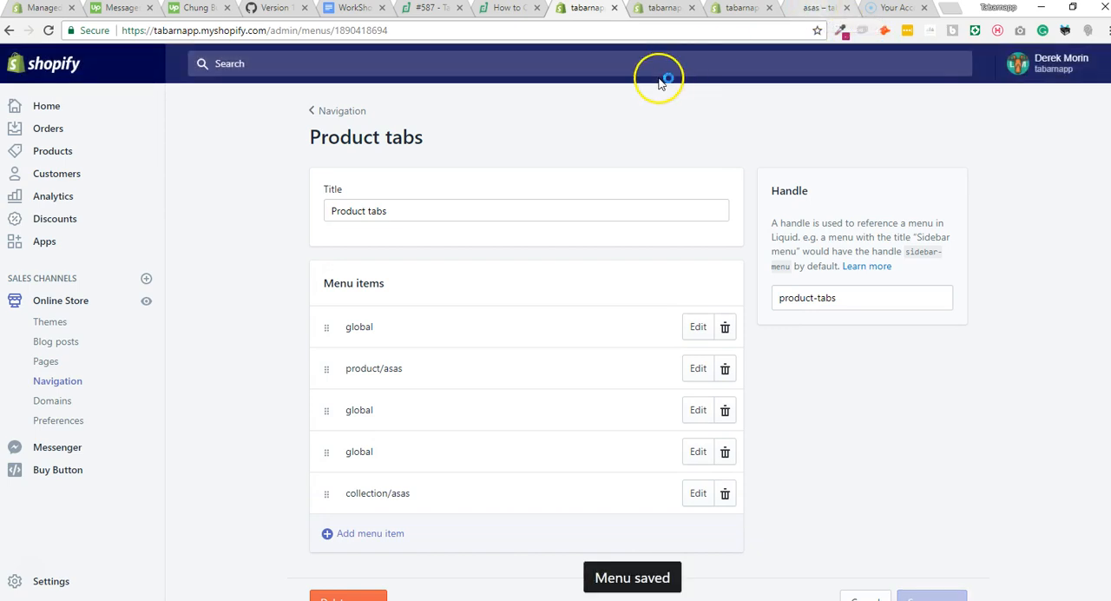
pyautogui.scroll(-3, 252, 269)
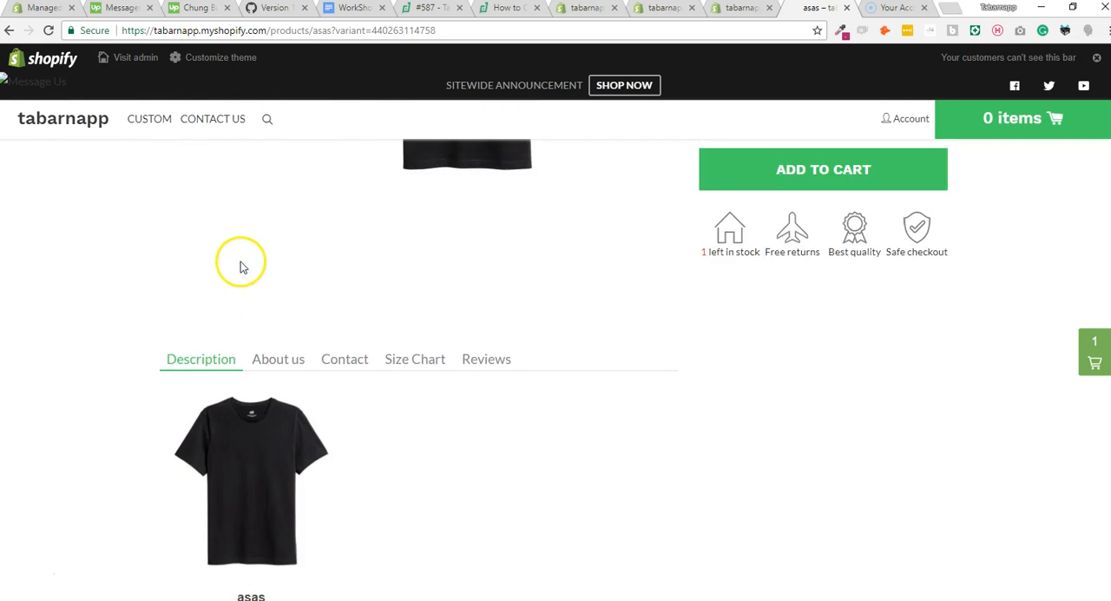
pyautogui.click(51, 30)
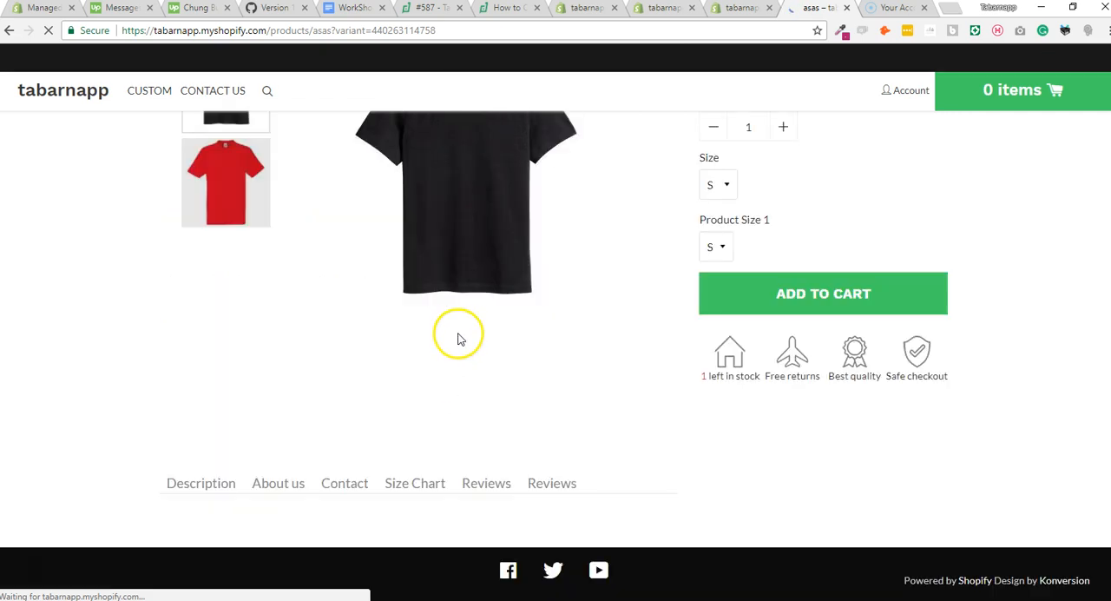
# Close the duplicate Product tabs admin page and return to the menu containing the collection/asas item.
pyautogui.click(751, 13)
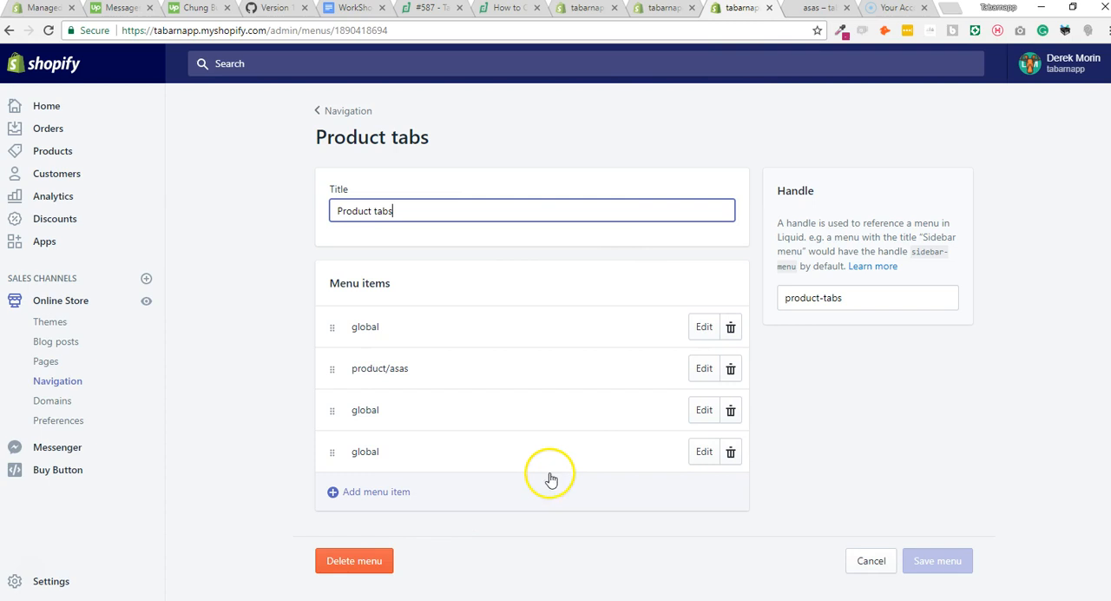
pyautogui.click(769, 8)
pyautogui.click(661, 9)
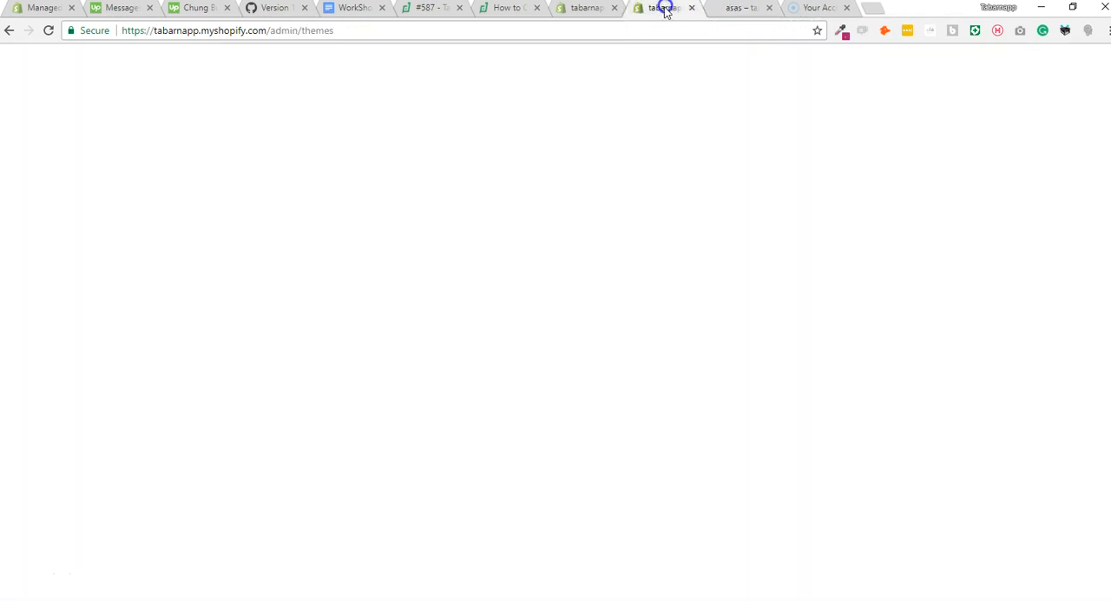
pyautogui.click(591, 9)
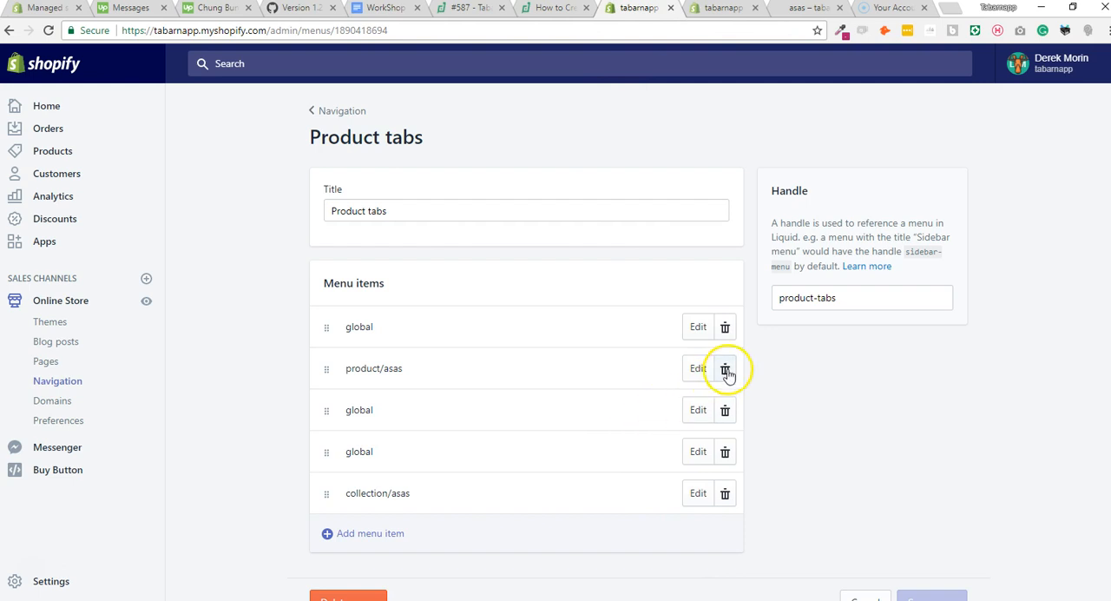
# Move the collection/asas item above product/asas in the menu, and delete it.
pyautogui.moveTo(330, 492); pyautogui.dragTo(337, 363)
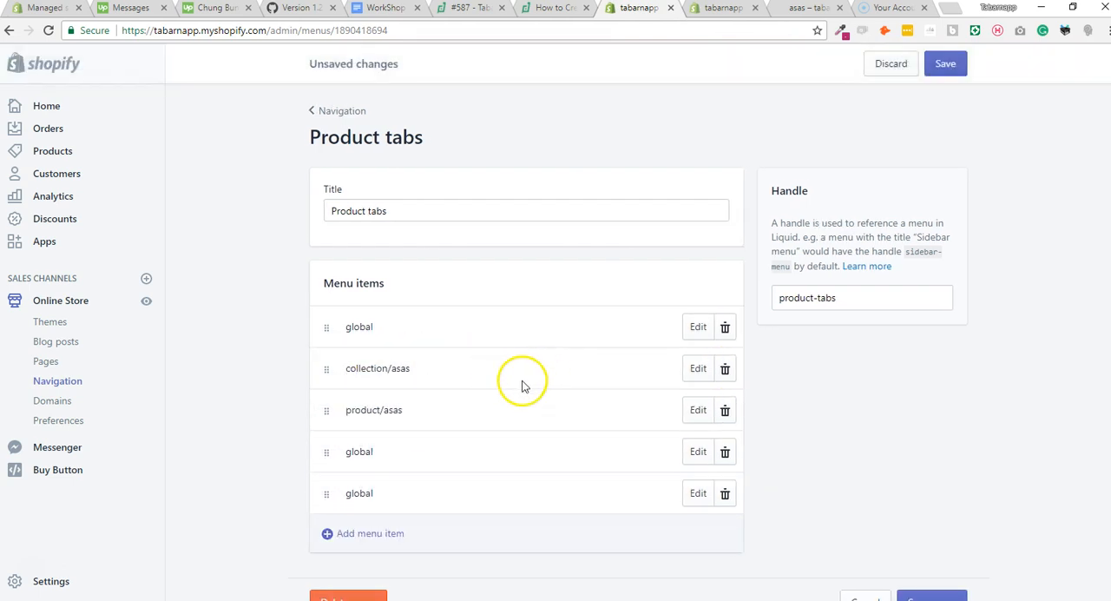
pyautogui.click(724, 369)
pyautogui.click(732, 227)
# Open the product/asas menu item for editing, select its prefix, and review the collection, product and global naming formats in the content tabs help article.
pyautogui.click(703, 372)
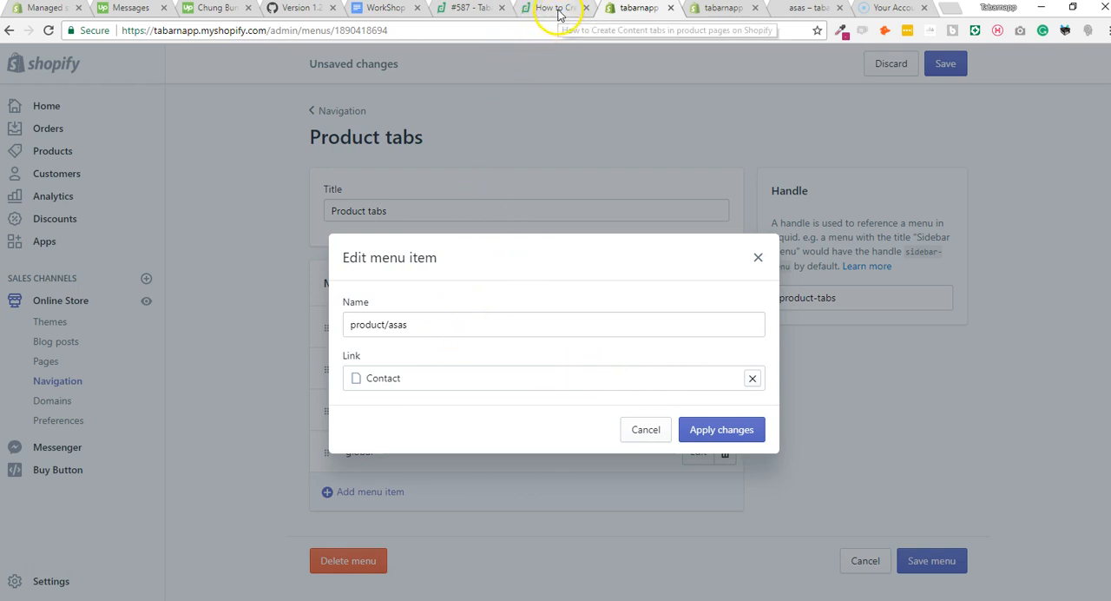
pyautogui.moveTo(389, 324); pyautogui.dragTo(326, 328)
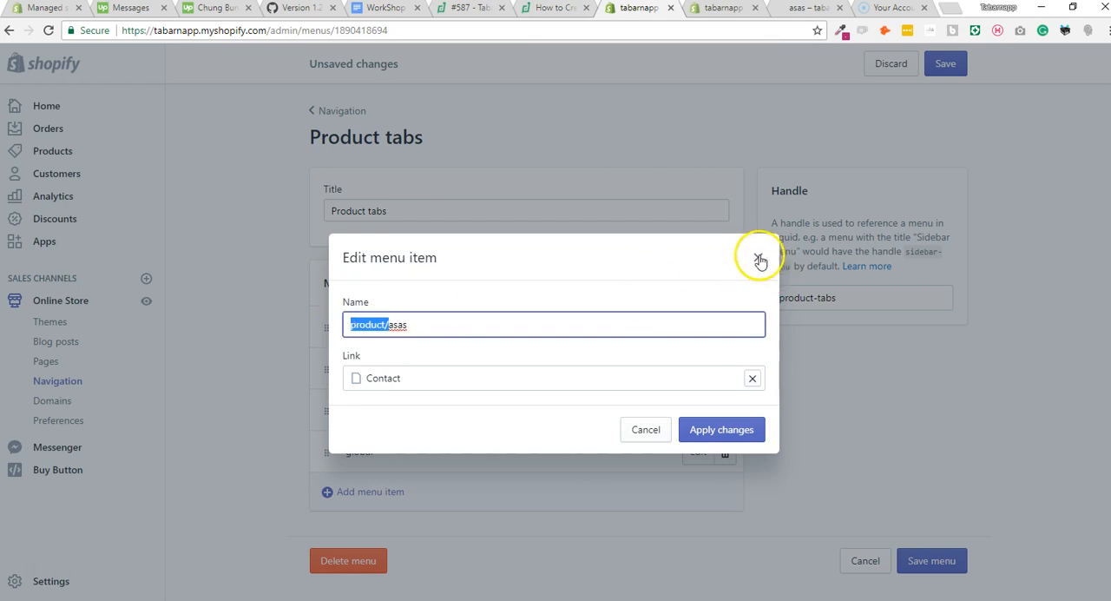
pyautogui.click(550, 11)
pyautogui.scroll(6, 670, 287)
pyautogui.scroll(3, 677, 302)
pyautogui.scroll(-8, 677, 303)
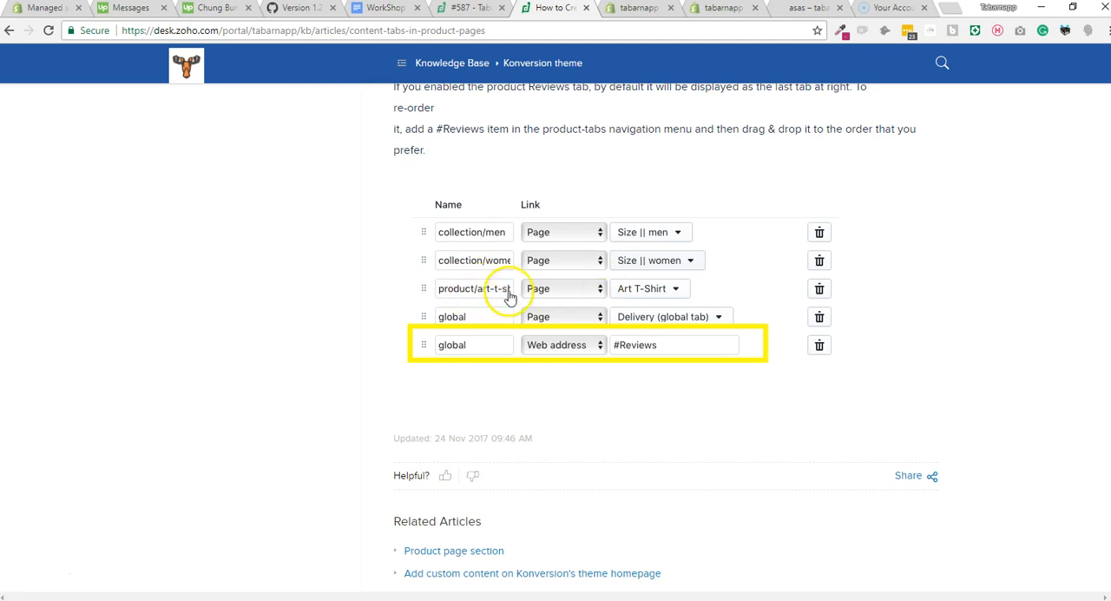
pyautogui.scroll(20, 488, 322)
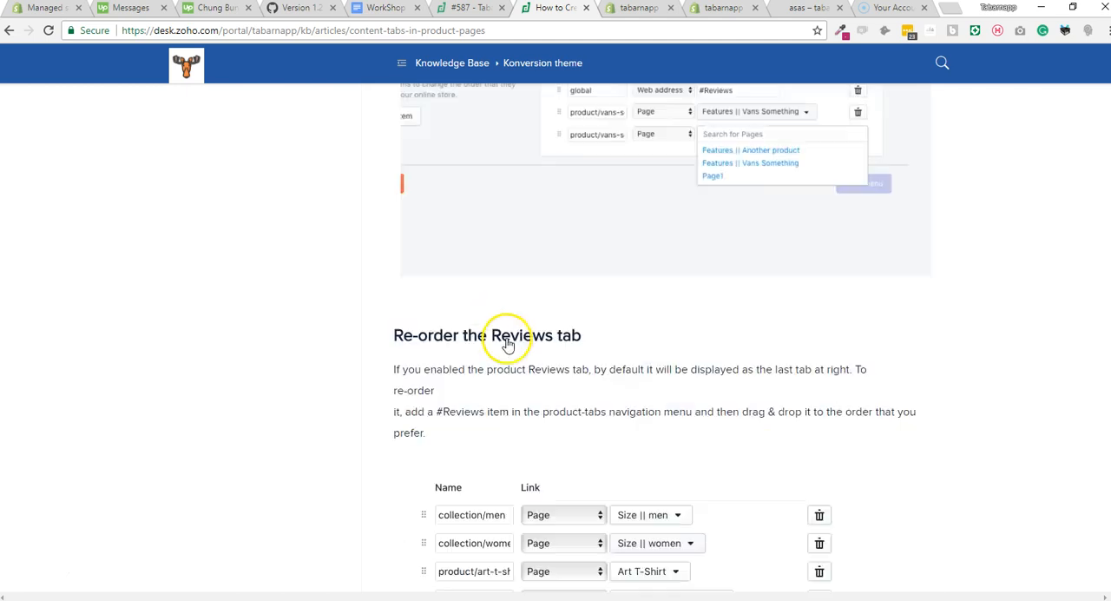
pyautogui.scroll(5, 534, 375)
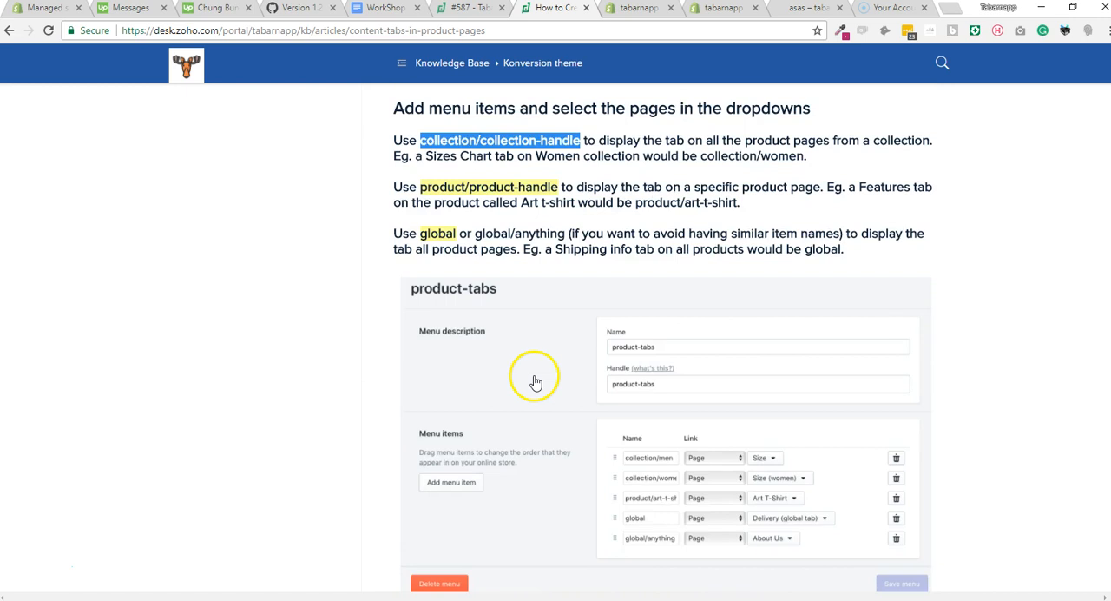
pyautogui.scroll(-3, 534, 375)
pyautogui.click(559, 375)
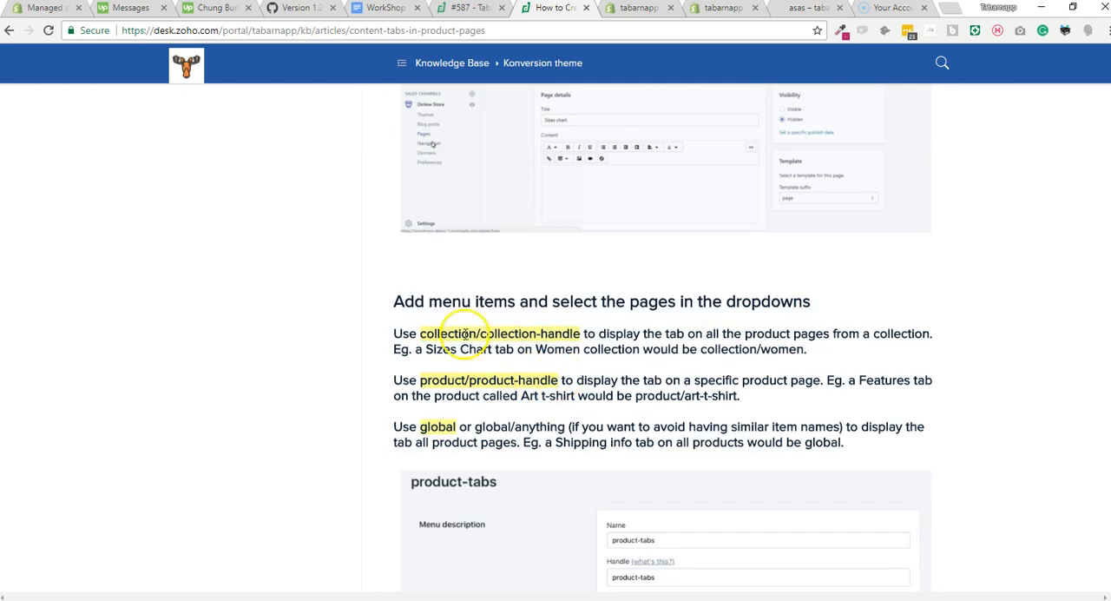
pyautogui.scroll(-1, 587, 397)
pyautogui.scroll(1, 589, 404)
pyautogui.scroll(2, 589, 405)
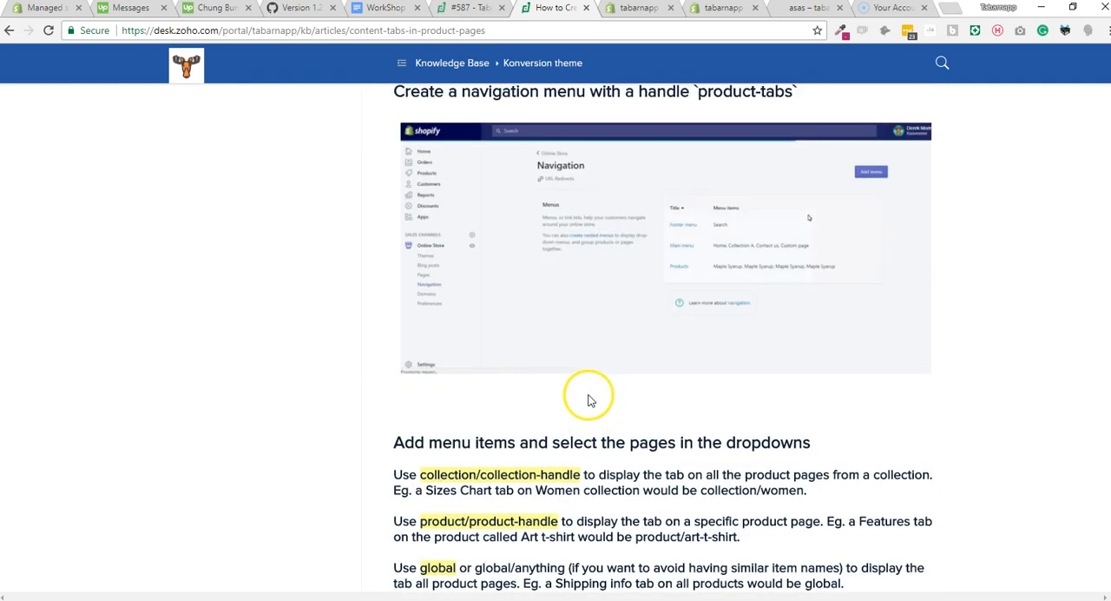
# Return to the product/asas item, apply it with the Contact page link and save the Product tabs menu.
pyautogui.click(640, 9)
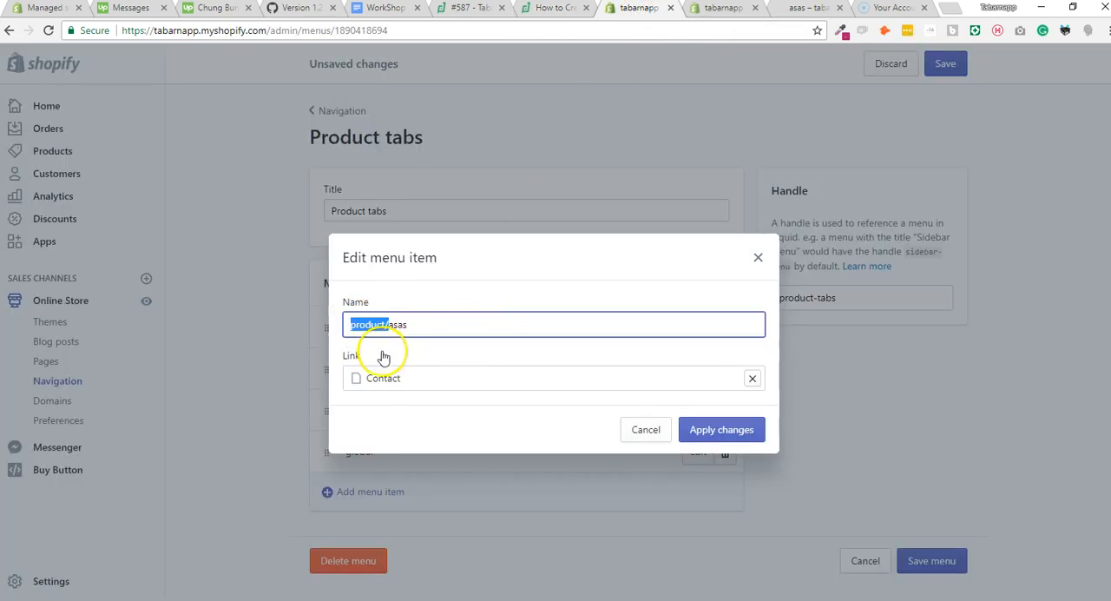
pyautogui.click(704, 431)
pyautogui.click(952, 74)
# Reload the asas storefront page, check its content tabs, and compare them with the items in the Product tabs menu.
pyautogui.click(788, 11)
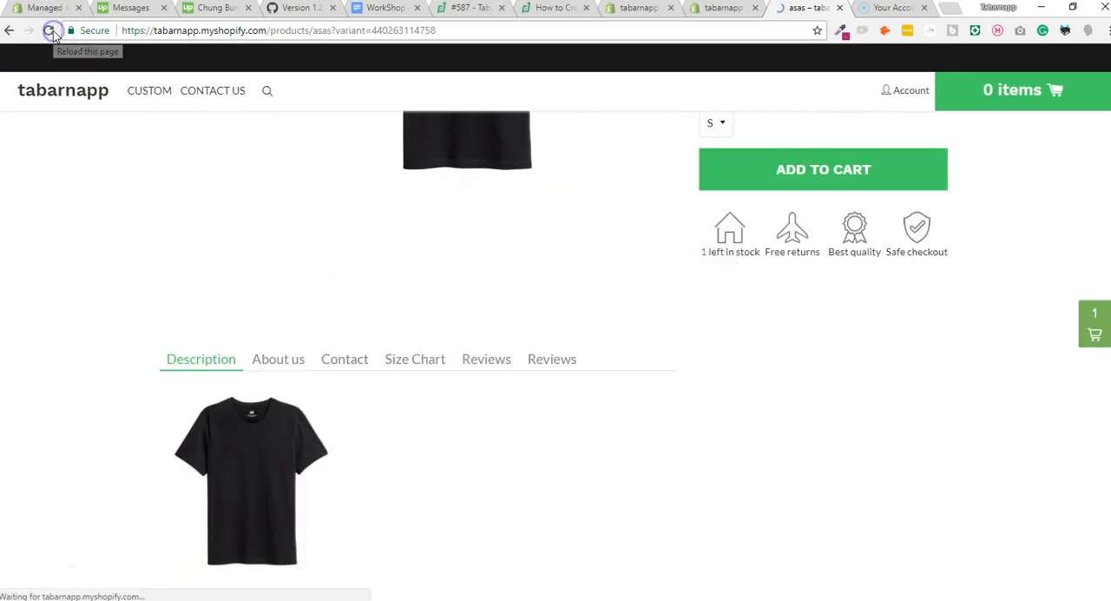
pyautogui.click(54, 32)
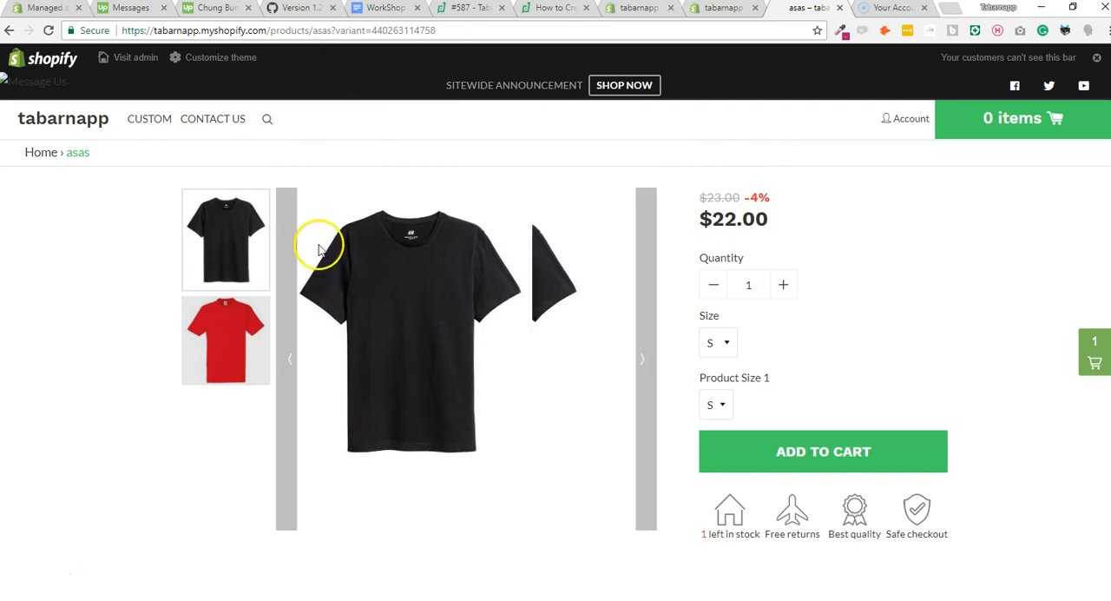
pyautogui.scroll(-1, 169, 295)
pyautogui.scroll(-2, 174, 321)
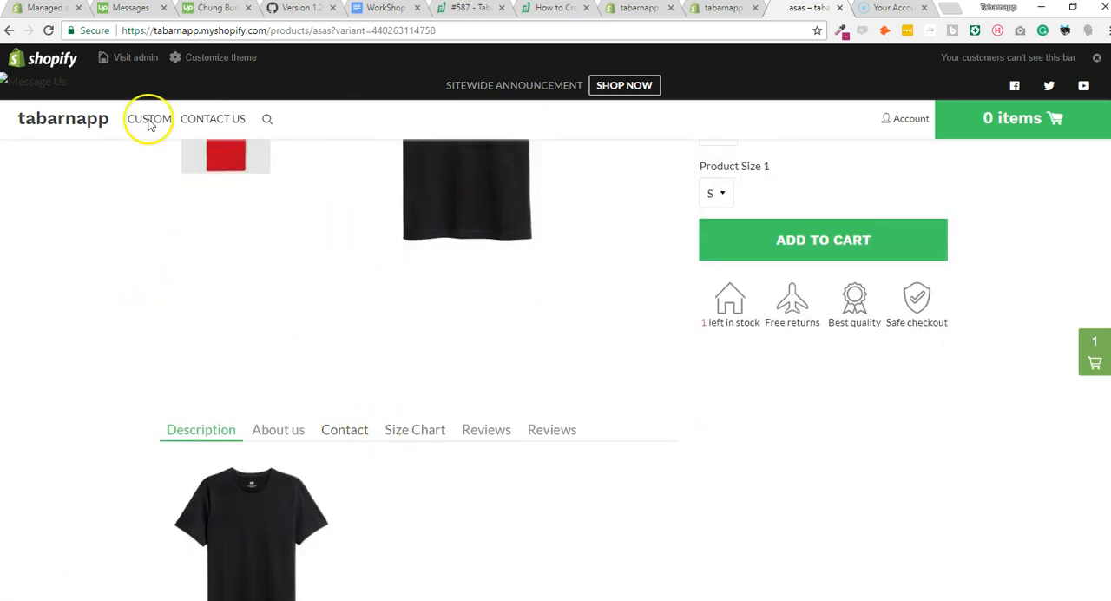
pyautogui.click(48, 30)
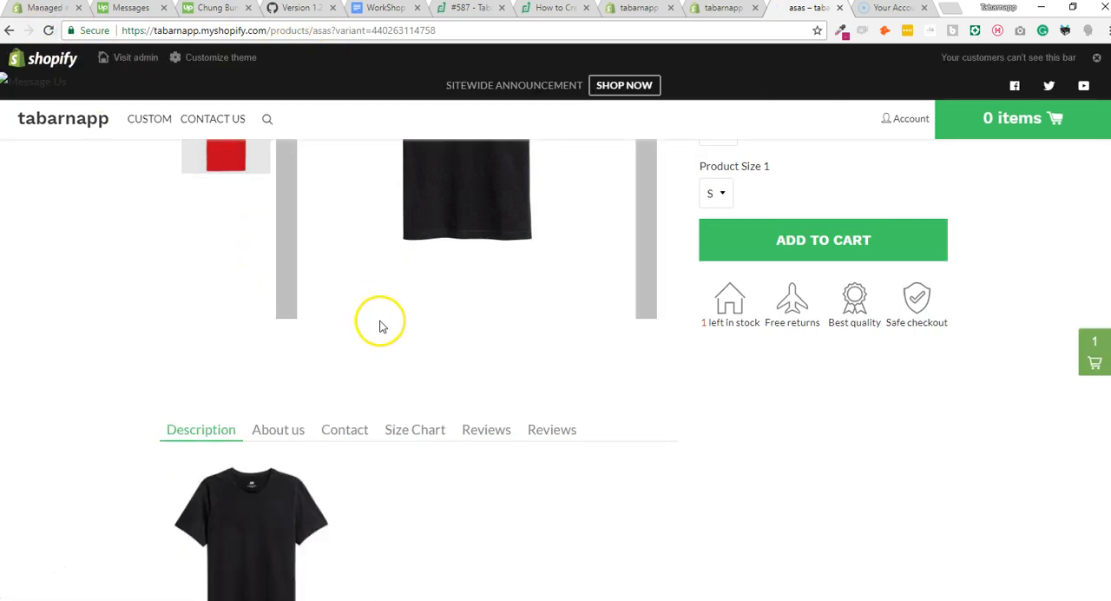
pyautogui.click(47, 32)
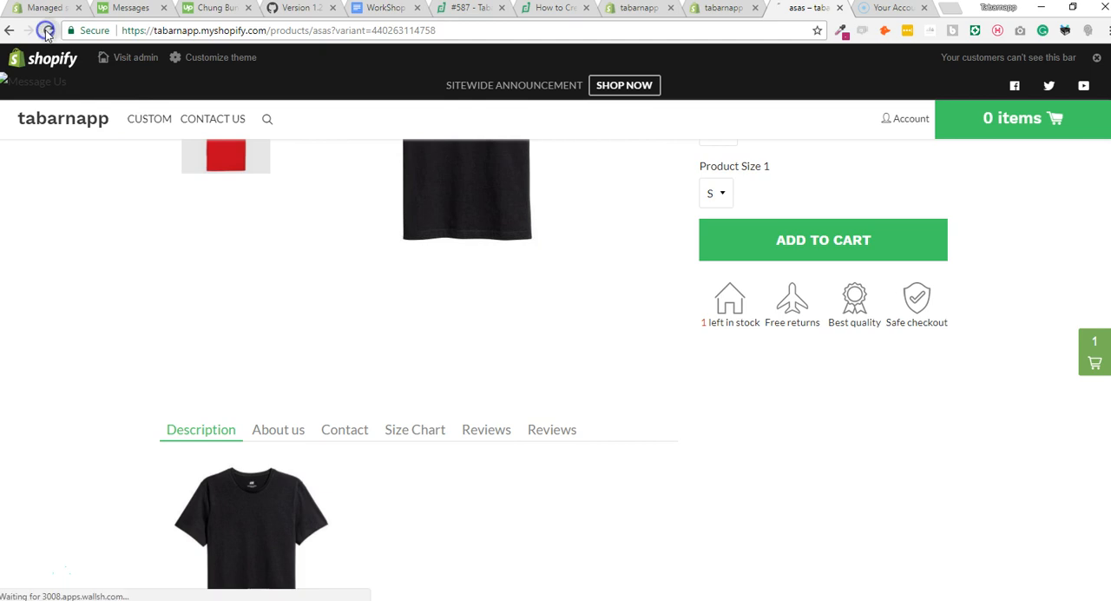
pyautogui.click(729, 9)
pyautogui.click(636, 12)
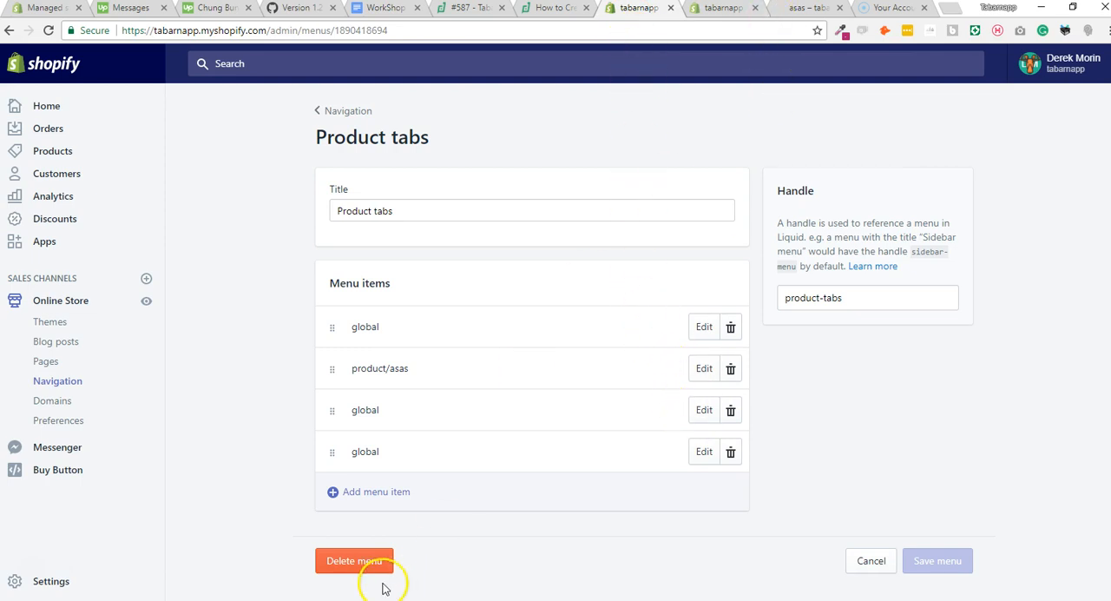
# Open a new incognito browser window and return to the asas storefront page in the regular window.
pyautogui.rightClick(410, 599)
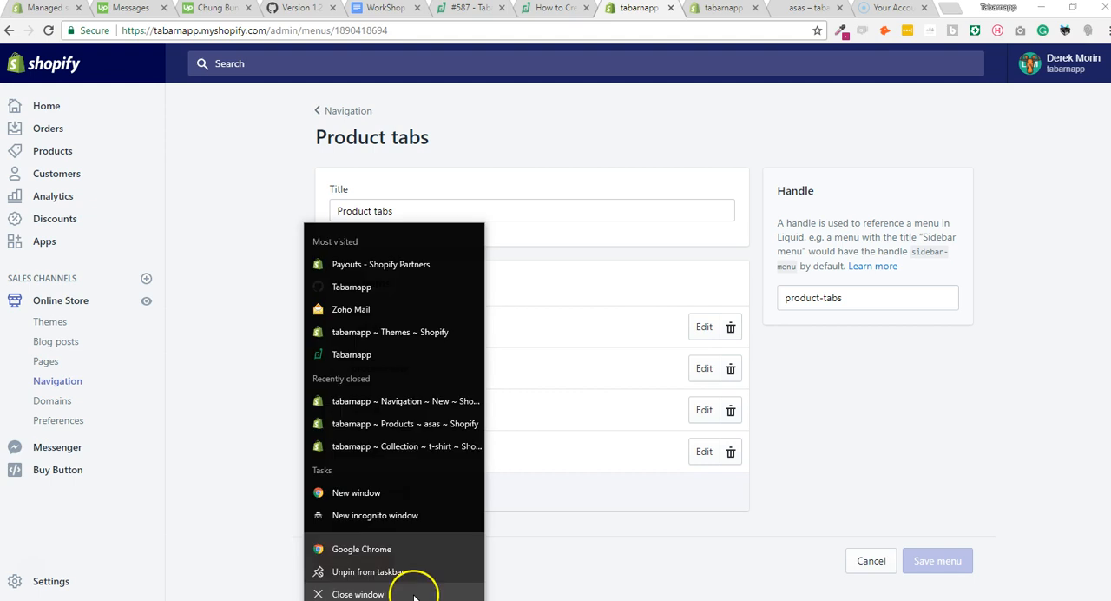
pyautogui.click(806, 12)
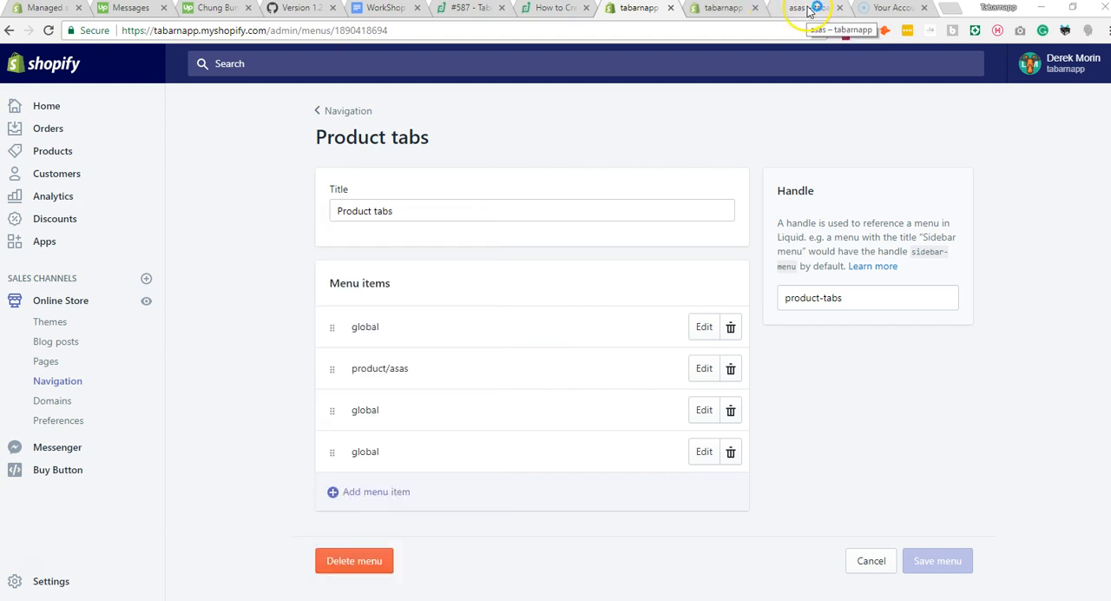
pyautogui.hotkey('ctrl', 'shift', 'n')
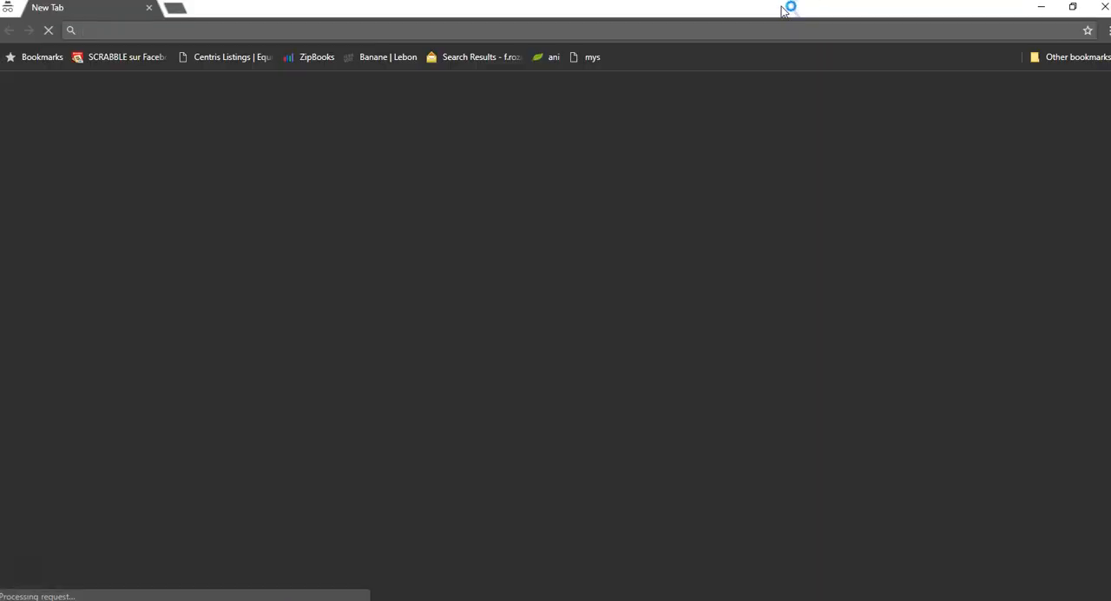
pyautogui.moveTo(128, 10); pyautogui.dragTo(199, 76)
pyautogui.moveTo(788, 6); pyautogui.dragTo(794, 90)
pyautogui.click(816, 10)
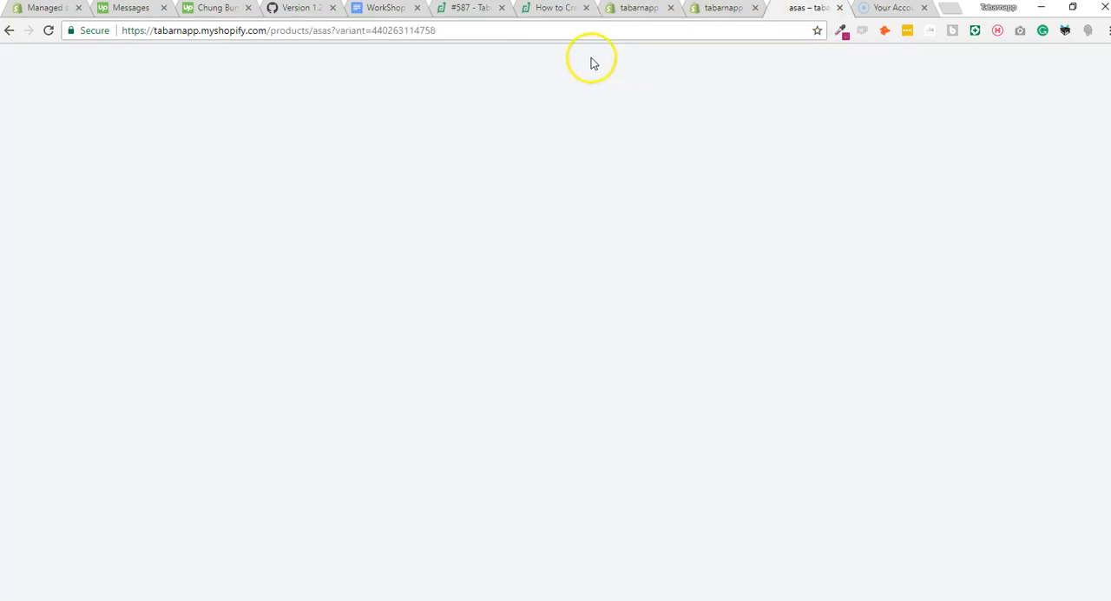
# Load the asas product page's address in the incognito window, enlarge the window, and check the page's content tabs.
pyautogui.click(491, 30)
pyautogui.hotkey('ctrl', 'c')
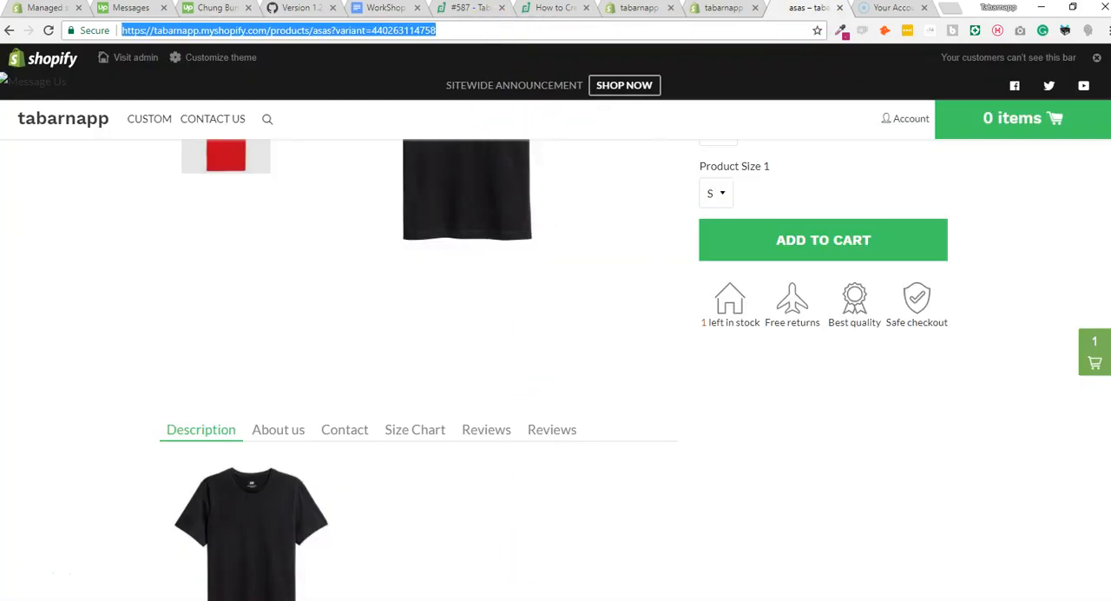
pyautogui.click(399, 600)
pyautogui.click(483, 575)
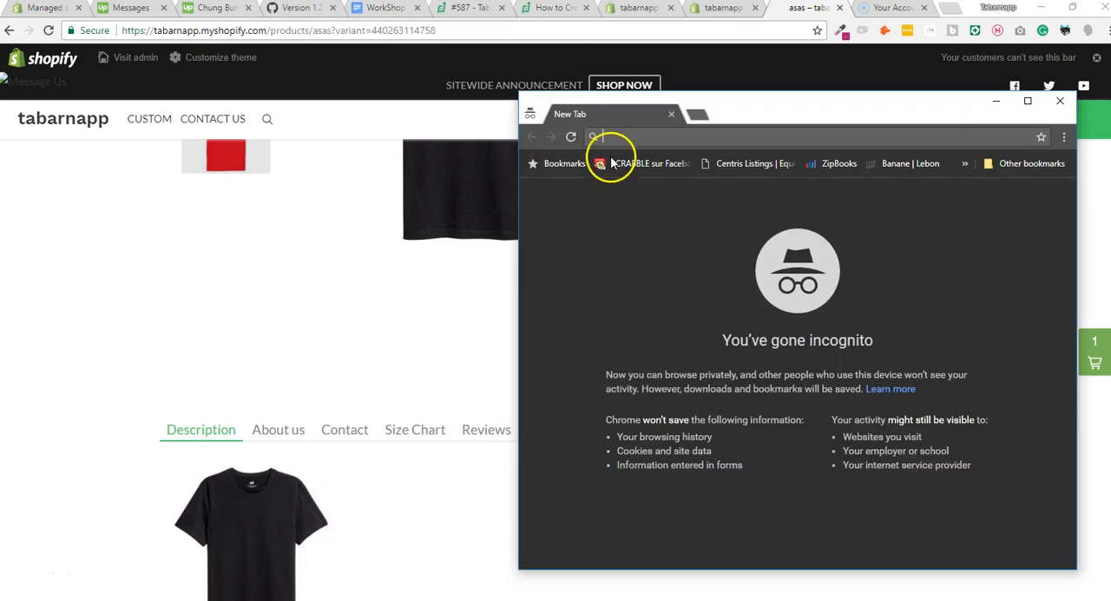
pyautogui.hotkey('ctrl', 'v')
pyautogui.press('Return')
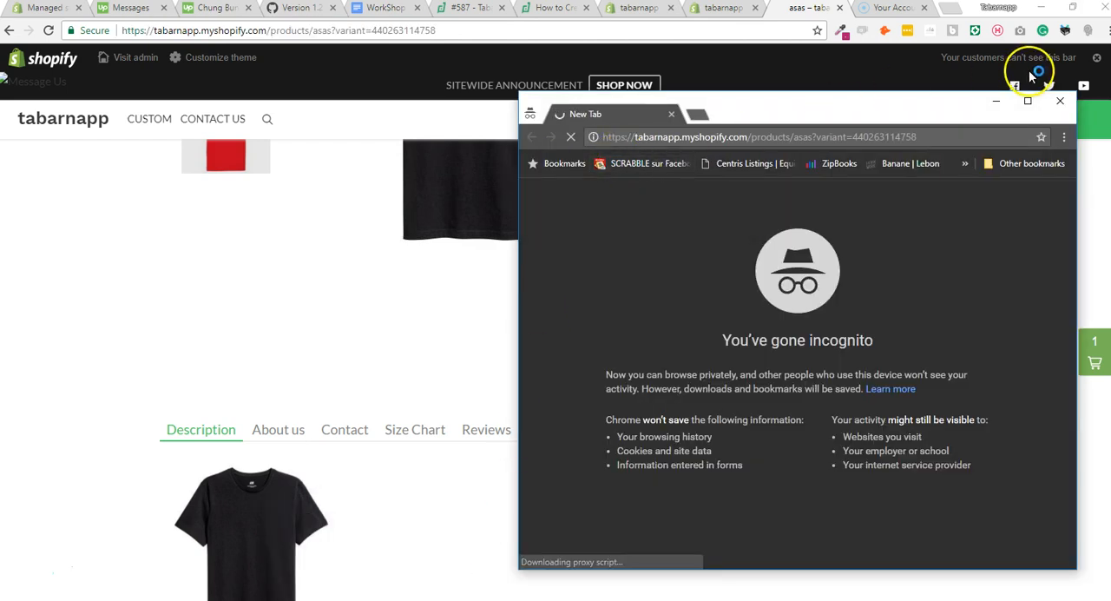
pyautogui.click(1029, 103)
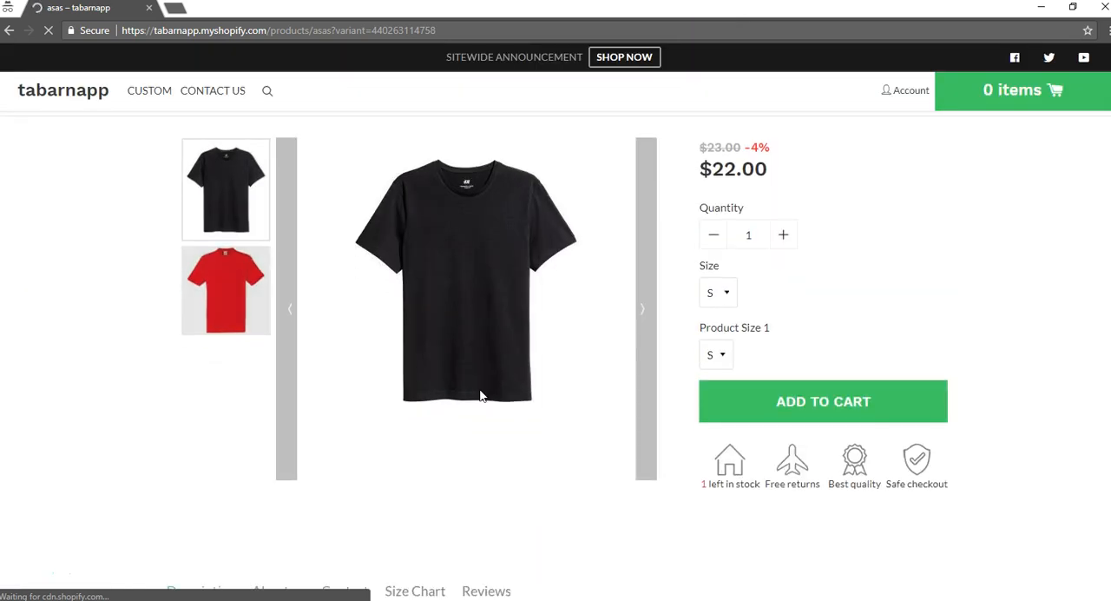
pyautogui.scroll(-2, 480, 396)
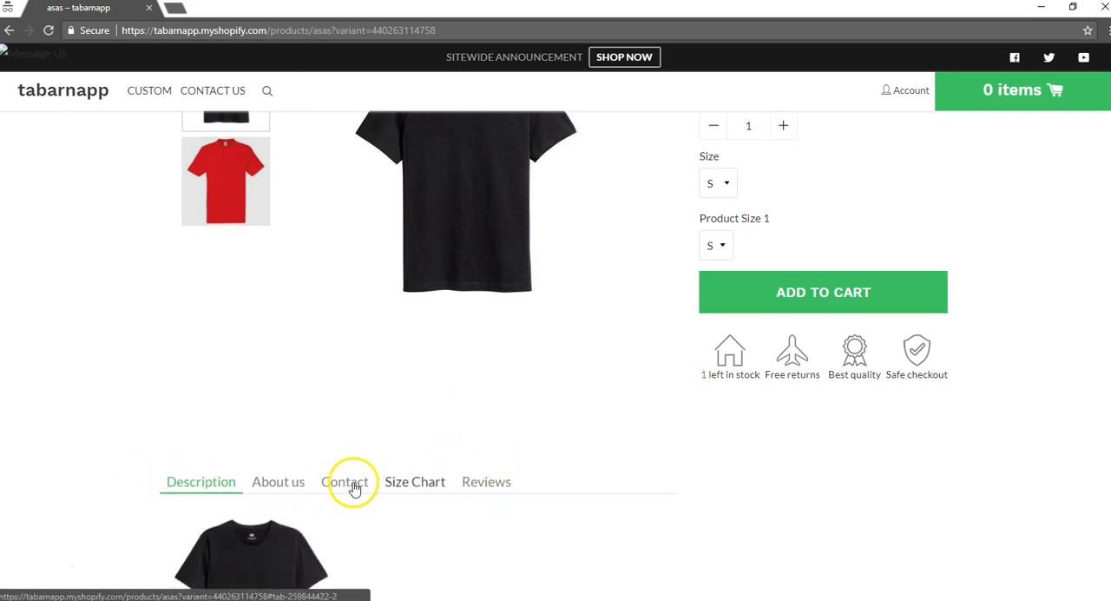
pyautogui.scroll(2, 346, 483)
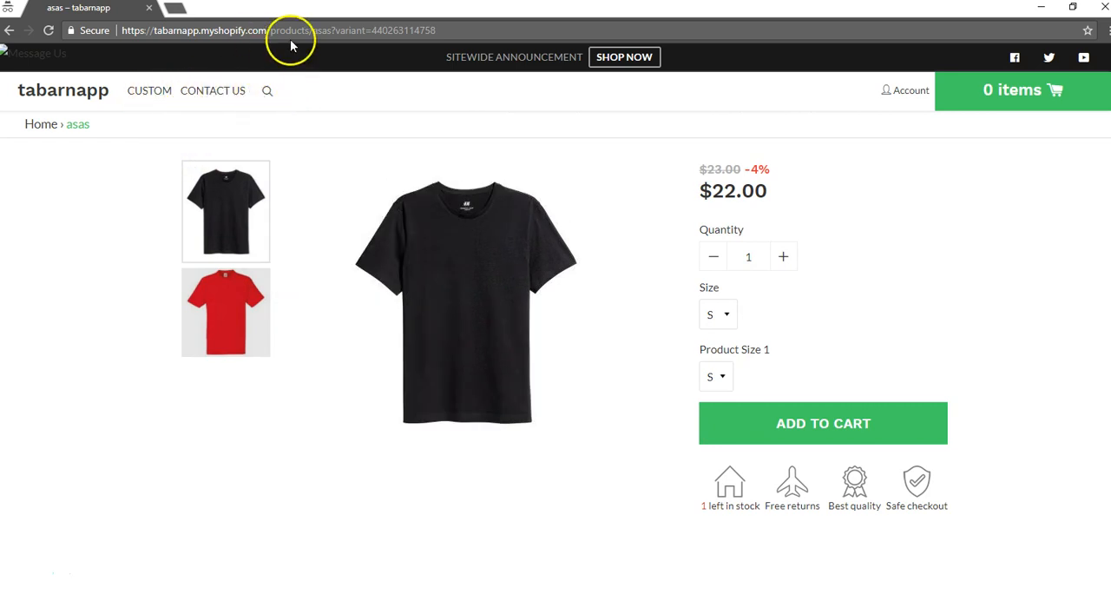
# Try the store's products/all address, and load products/ instead to list the collections.
pyautogui.moveTo(316, 32); pyautogui.dragTo(606, 33)
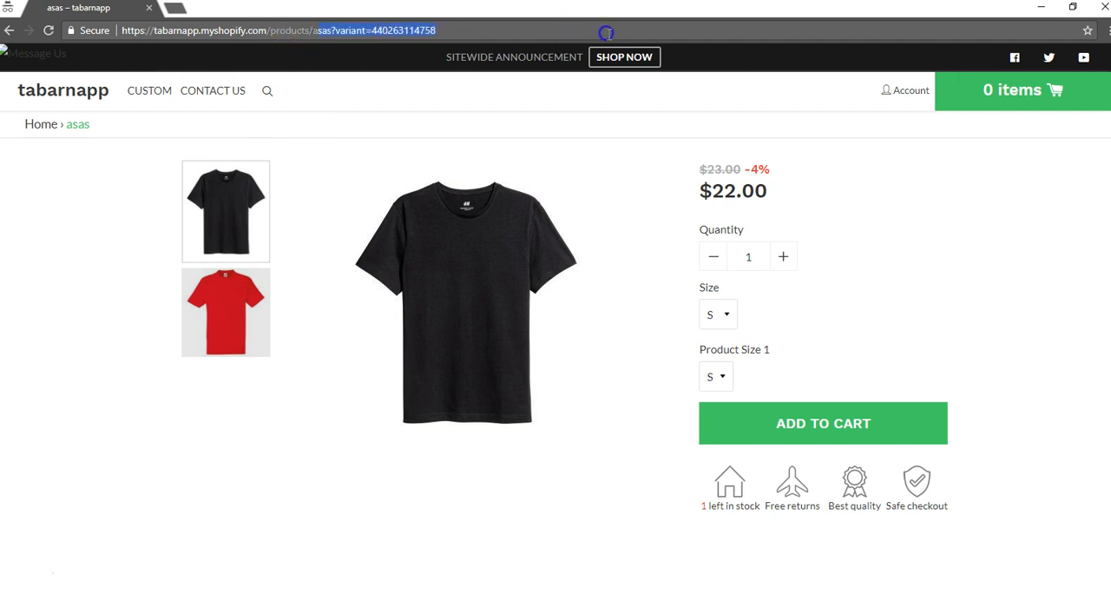
pyautogui.press('BackSpace')
pyautogui.press('BackSpace')
pyautogui.write('all')
pyautogui.press('Return')
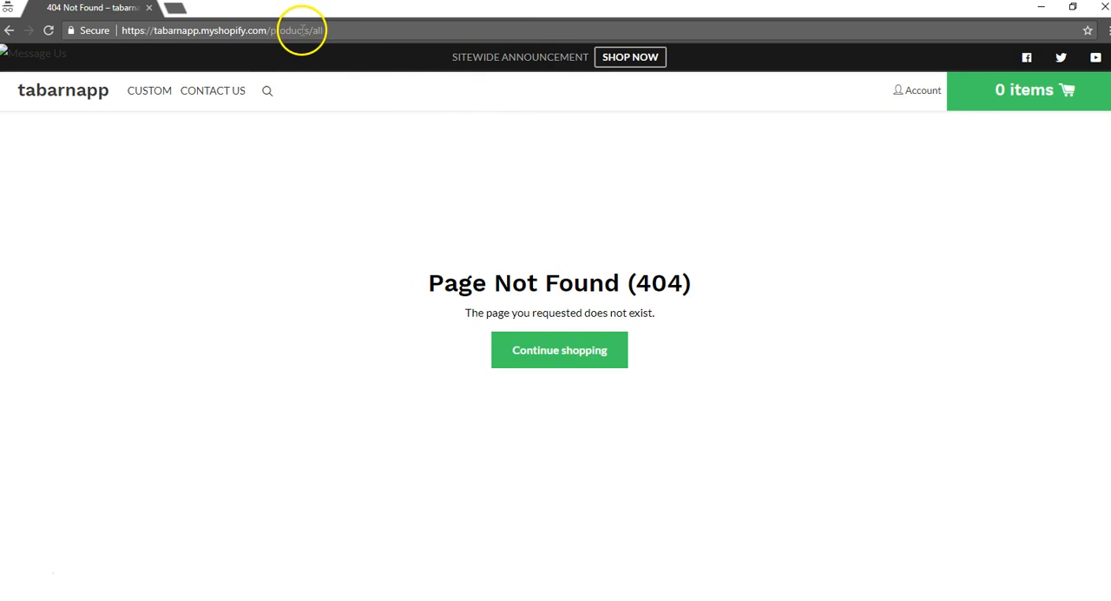
pyautogui.press('BackSpace')
pyautogui.press('Return')
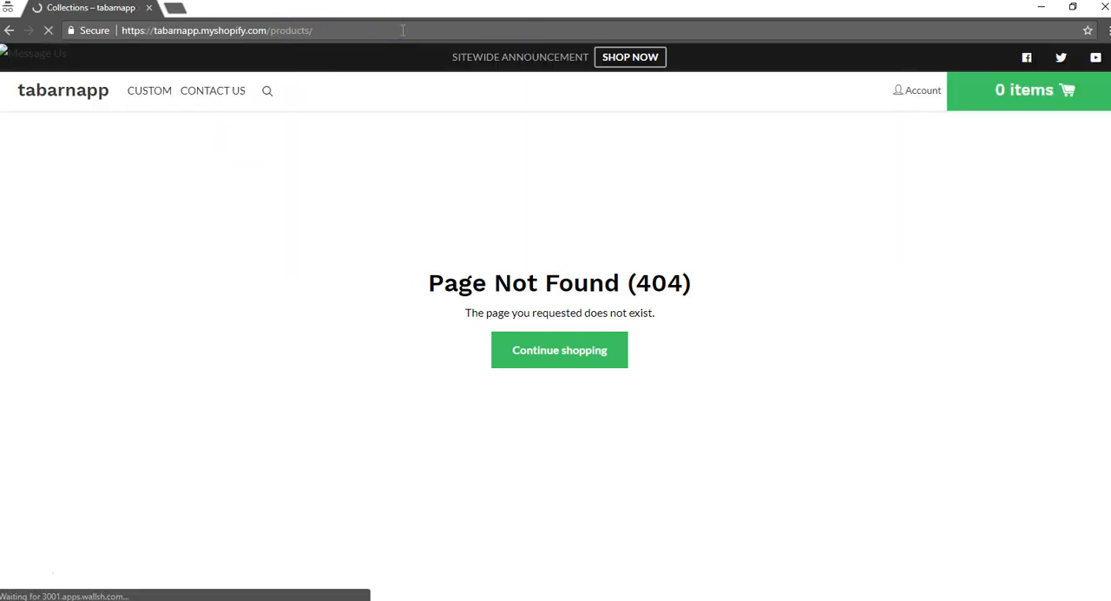
# Open the Pendaison murale - Antilope - Noir product in the test collection and check its content tabs.
pyautogui.click(464, 252)
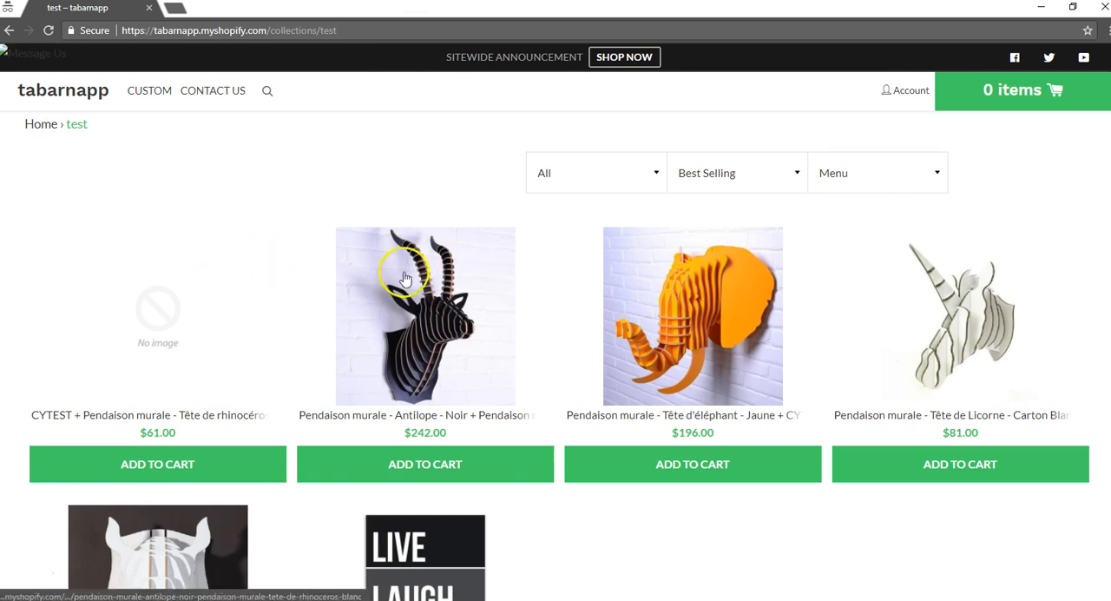
pyautogui.click(389, 282)
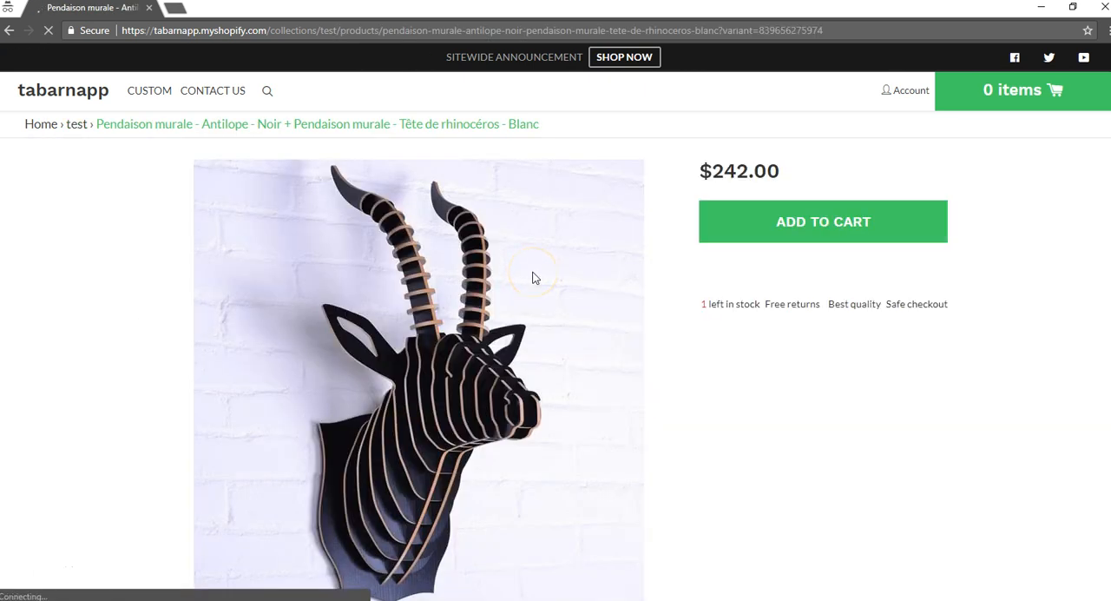
pyautogui.scroll(-2, 533, 278)
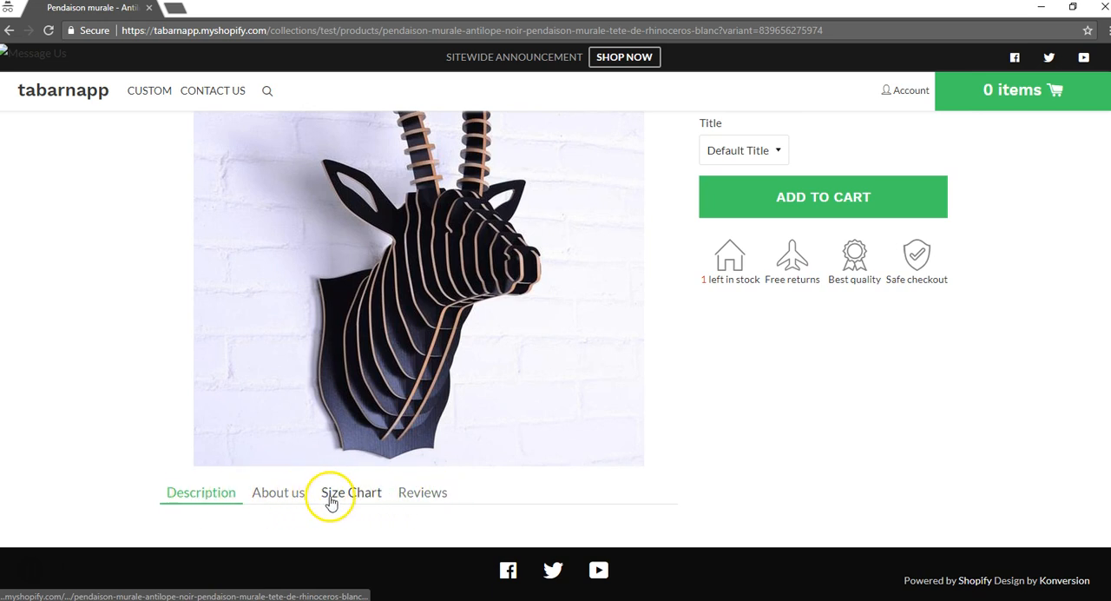
# Return to the asas product page in the incognito window and view its Contact tab.
pyautogui.click(9, 30)
pyautogui.click(8, 30)
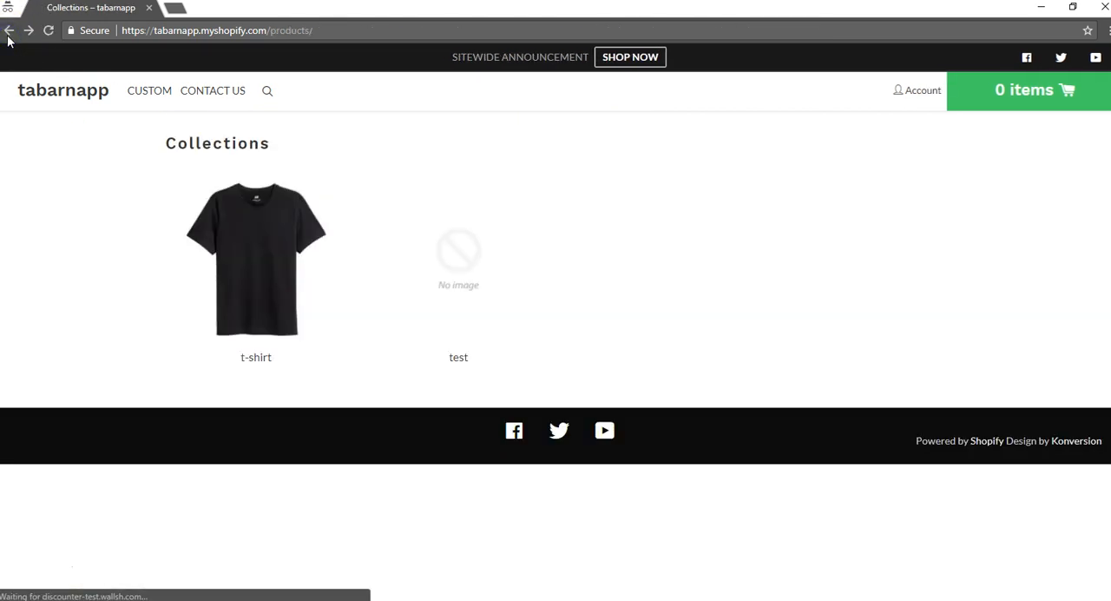
pyautogui.click(10, 31)
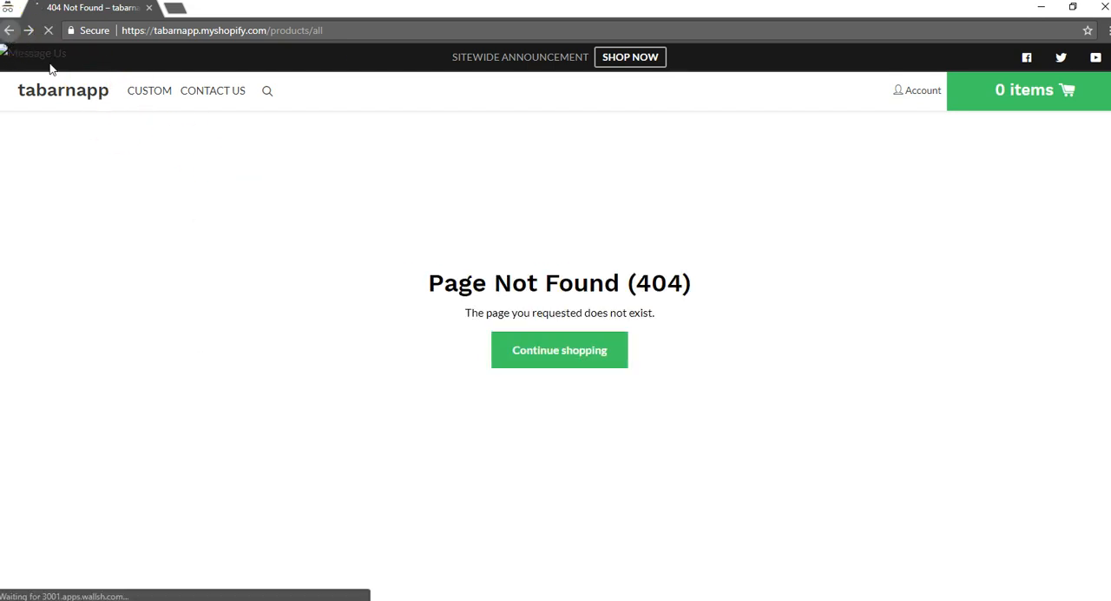
pyautogui.scroll(-3, 360, 477)
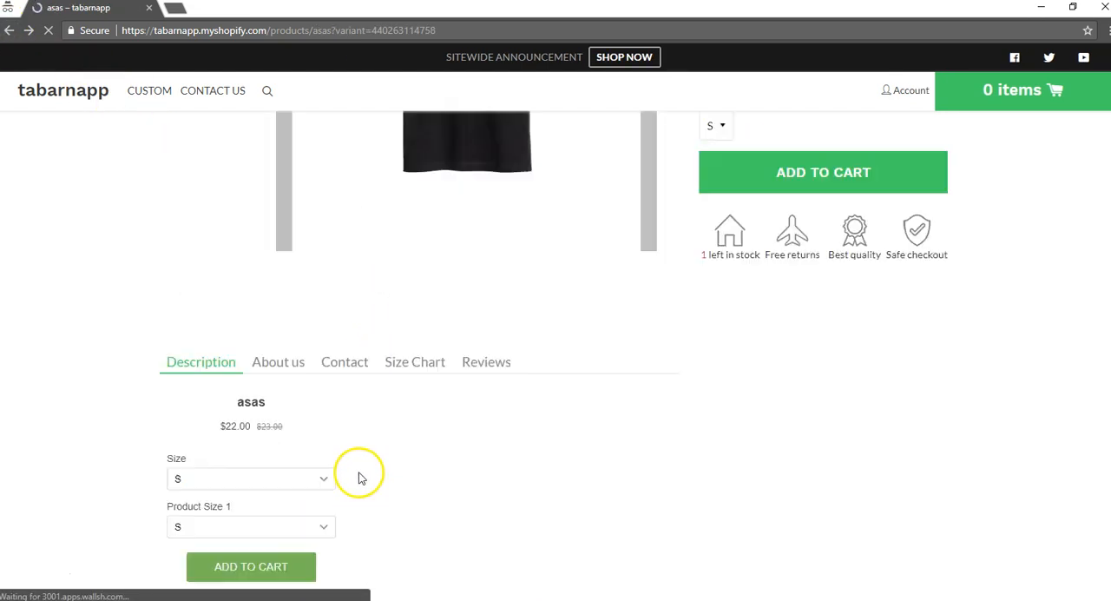
pyautogui.click(342, 334)
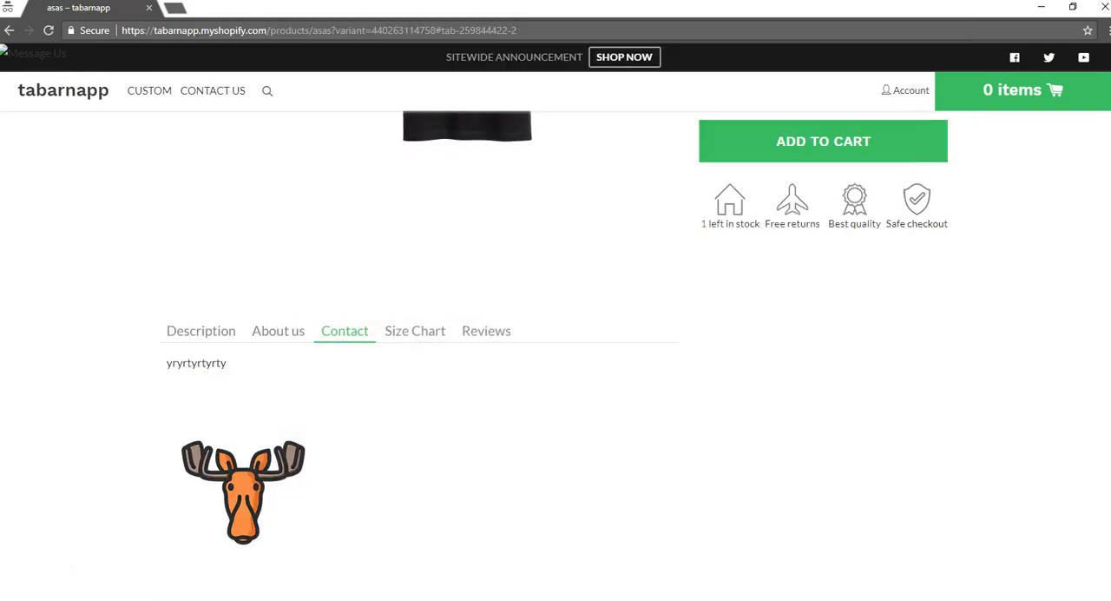
# Return to the Product tabs menu in the Shopify admin and open the first global item to examine its name and About us link.
pyautogui.click(1038, 8)
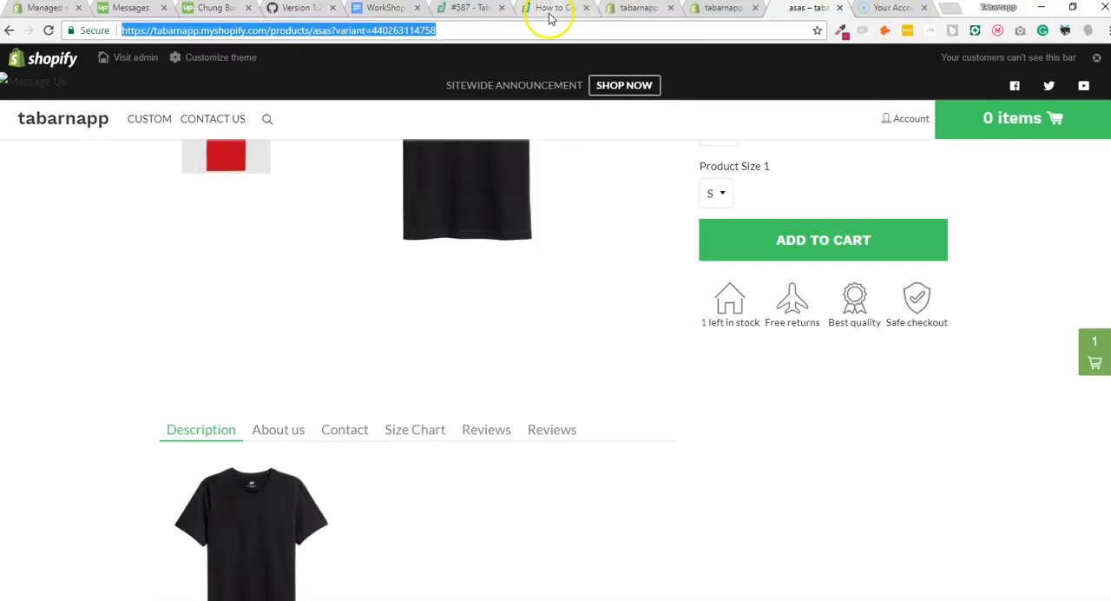
pyautogui.click(649, 8)
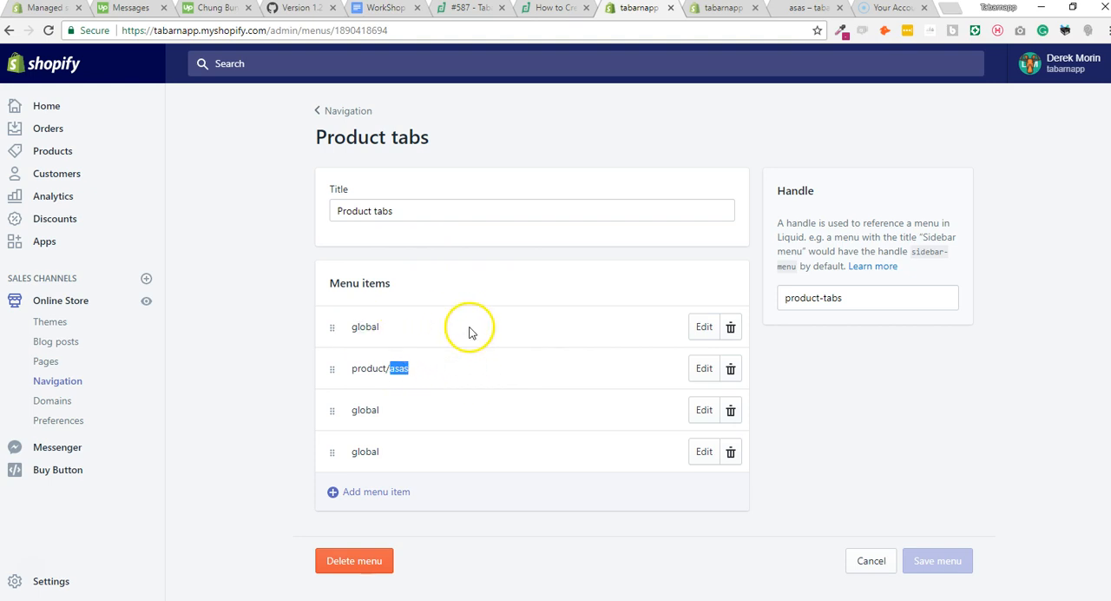
pyautogui.click(700, 327)
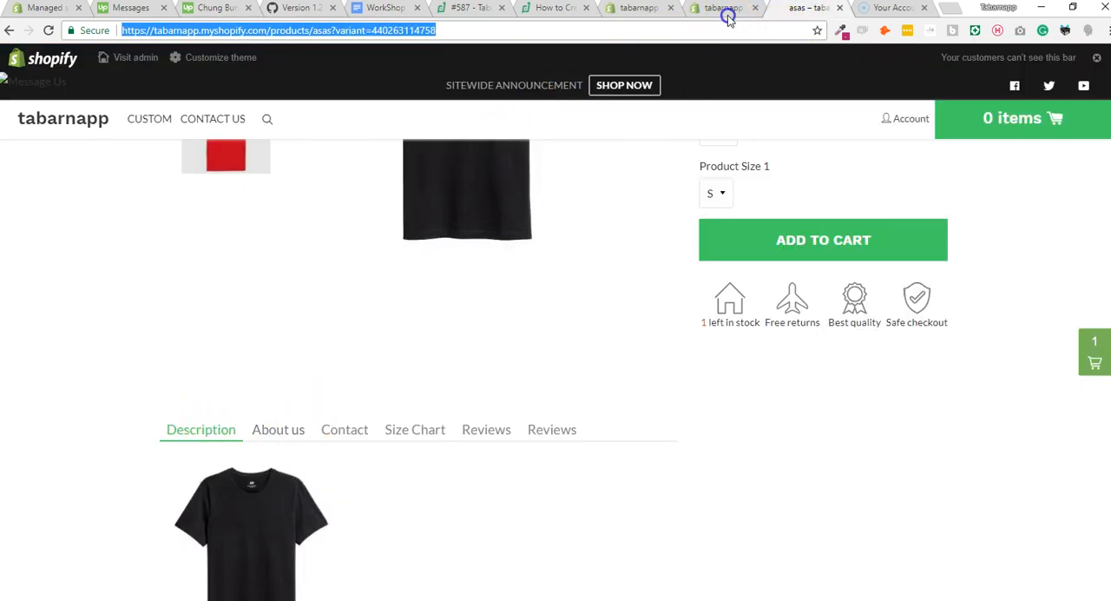
pyautogui.click(726, 11)
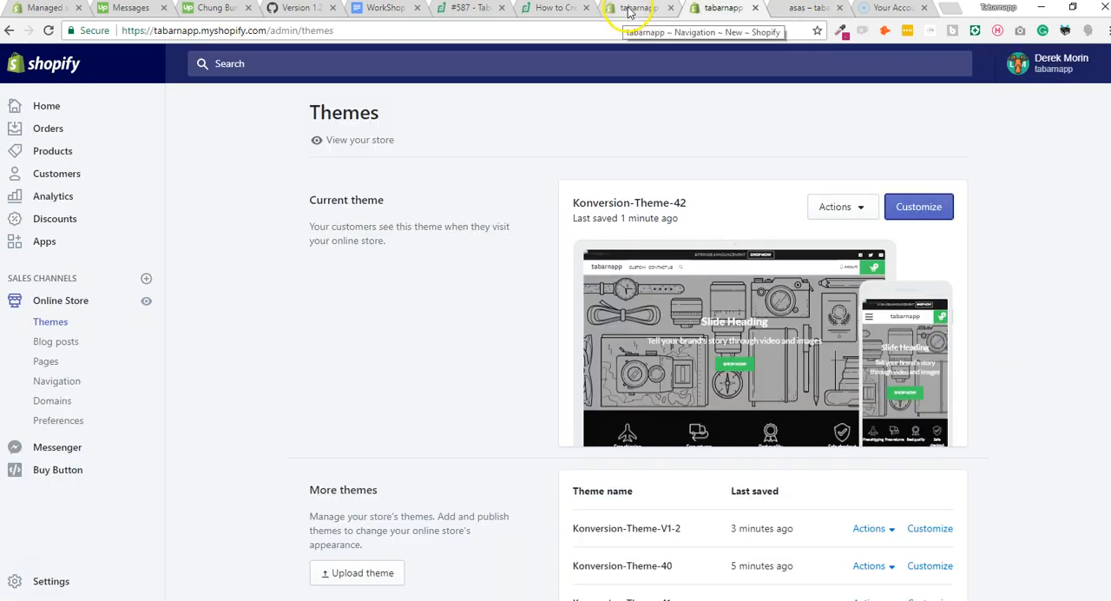
pyautogui.click(629, 10)
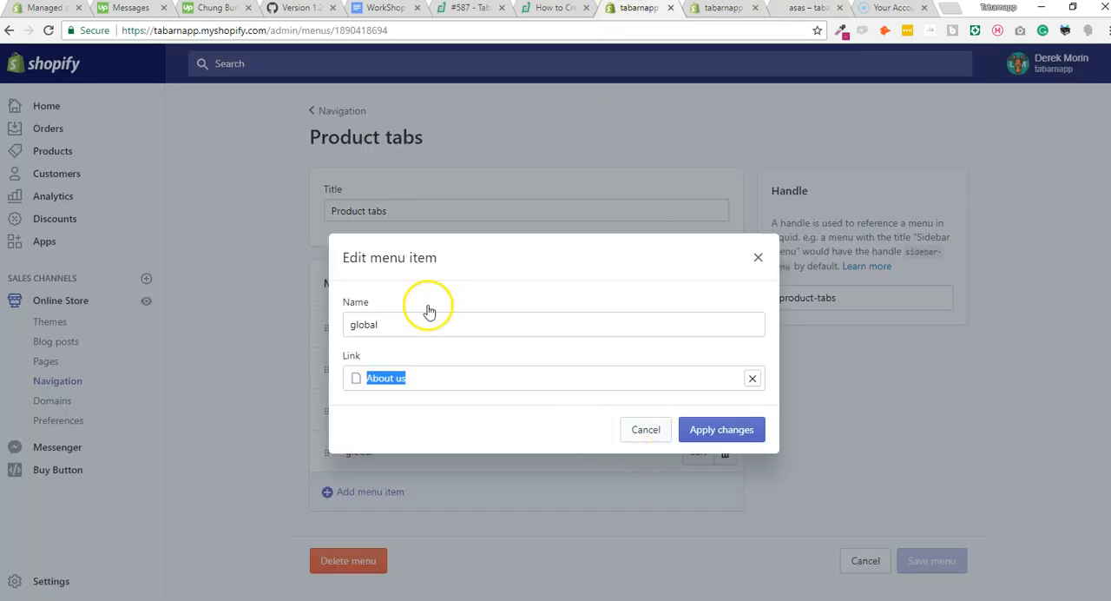
pyautogui.click(354, 325)
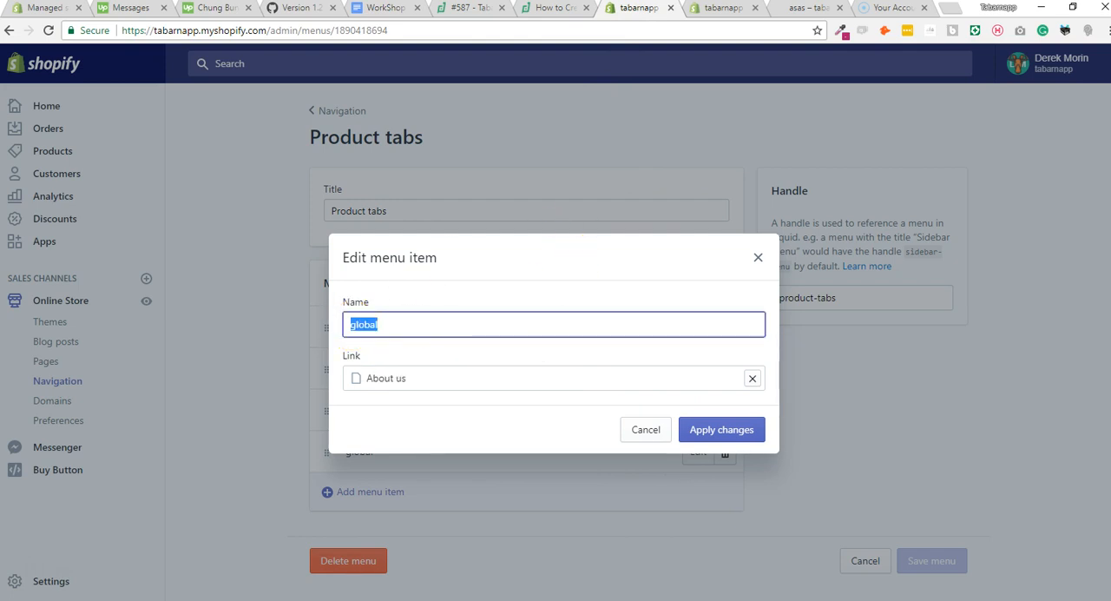
# Compare the global item with the incognito asas page's tabs, and close its editing dialog in the Product tabs menu without changes.
pyautogui.click(444, 521)
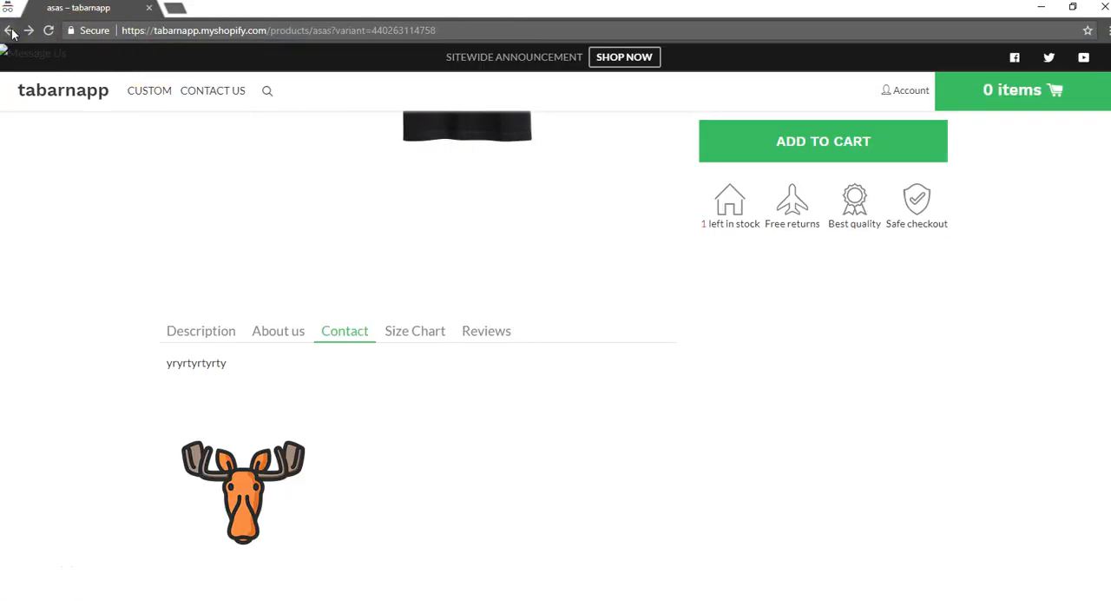
pyautogui.click(532, 599)
pyautogui.click(532, 599)
pyautogui.moveTo(430, 595)
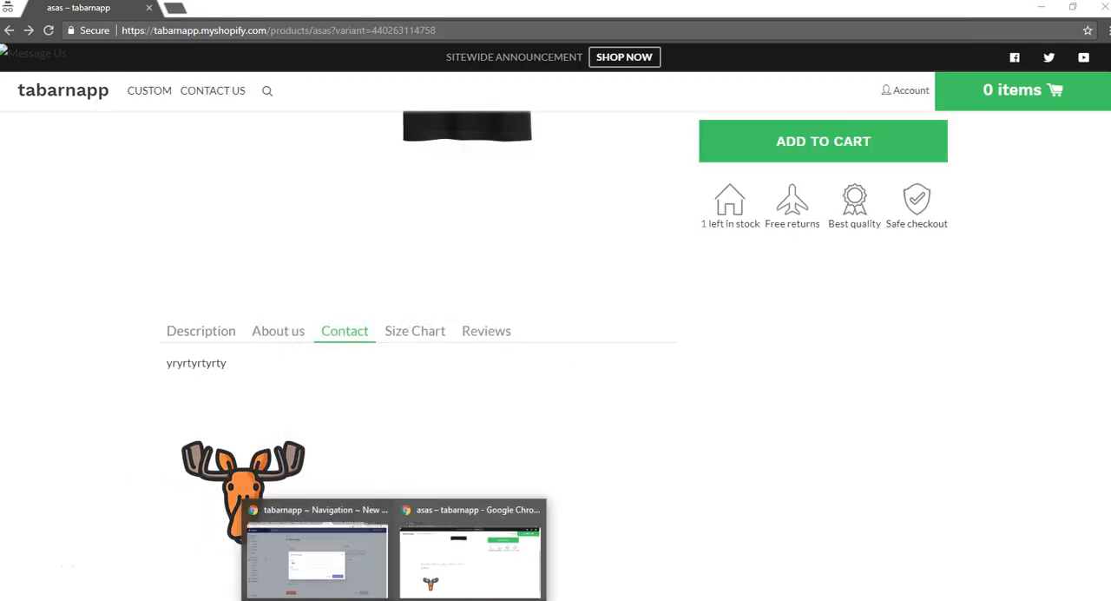
pyautogui.click(350, 556)
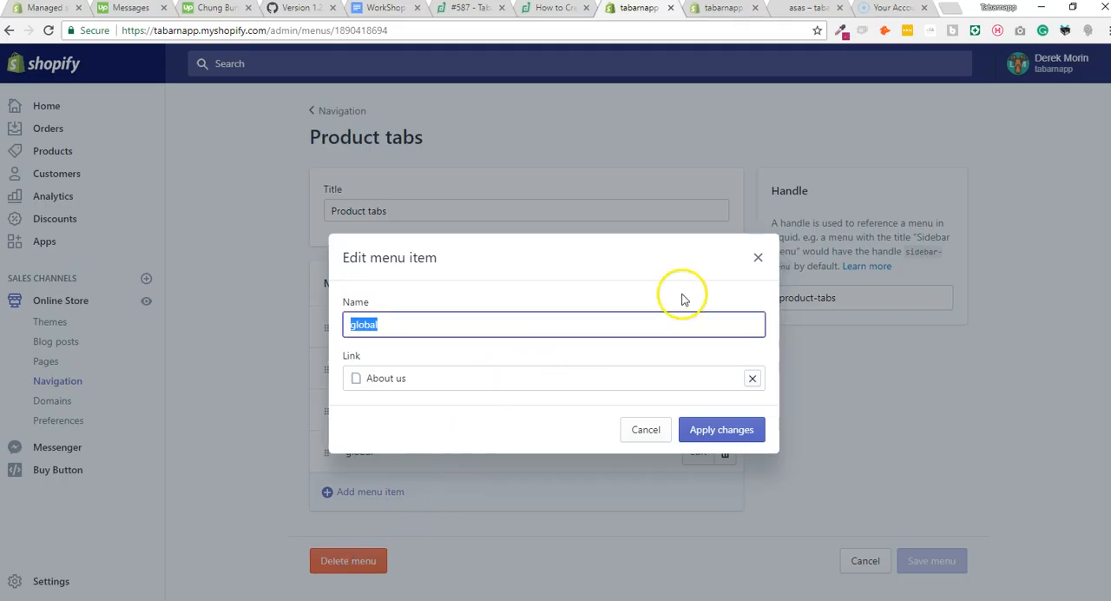
pyautogui.click(758, 257)
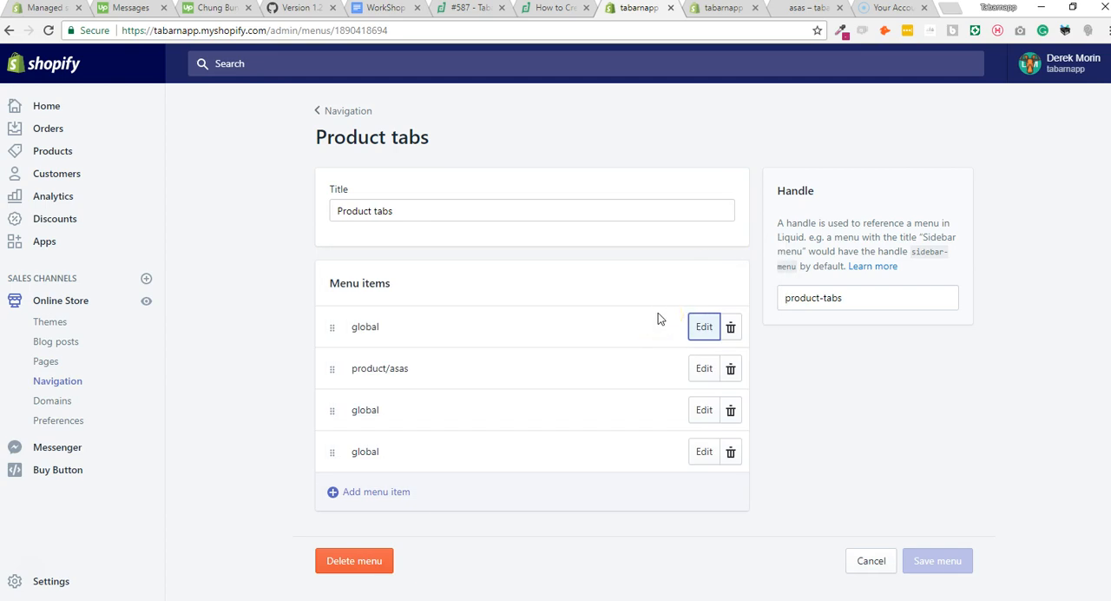
pyautogui.click(861, 303)
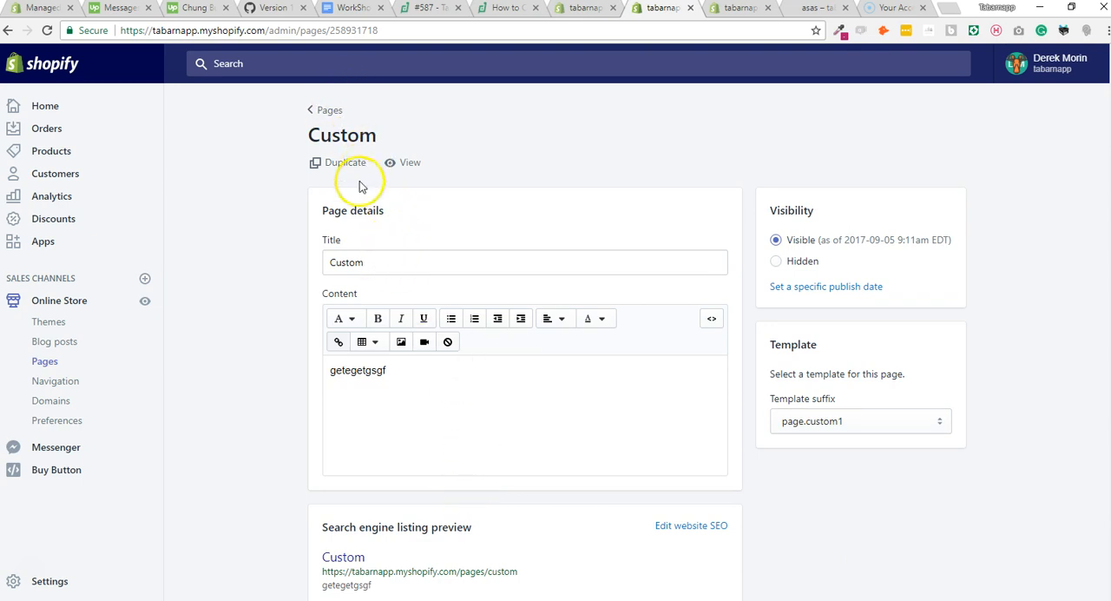
# Delete the Custom page's content, save the page, and check the Custom tab on the asas storefront page.
pyautogui.moveTo(336, 263); pyautogui.dragTo(409, 371)
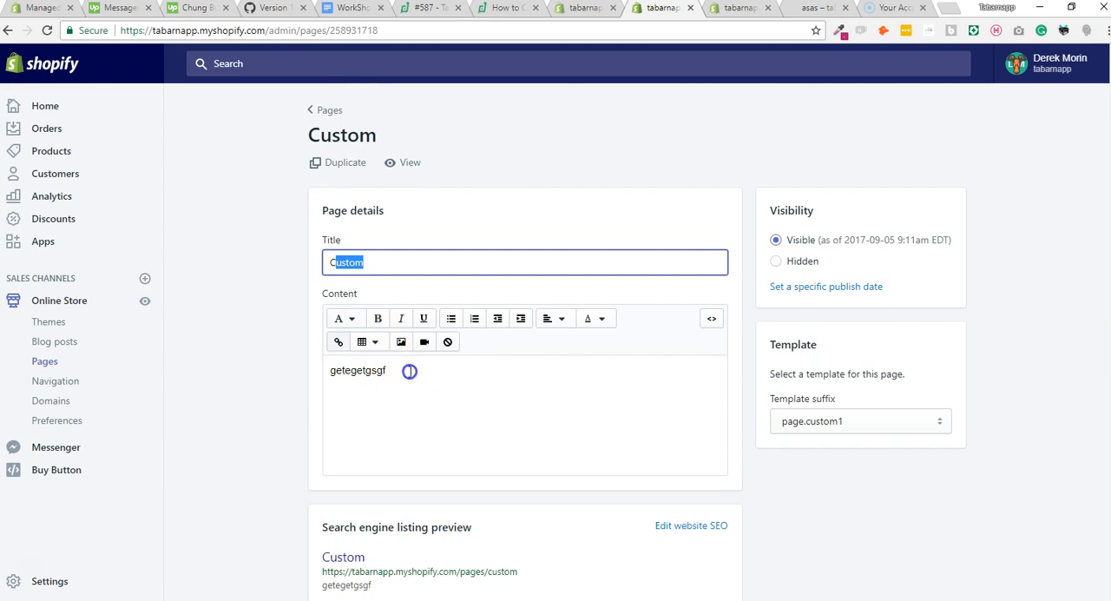
pyautogui.tripleClick(322, 373)
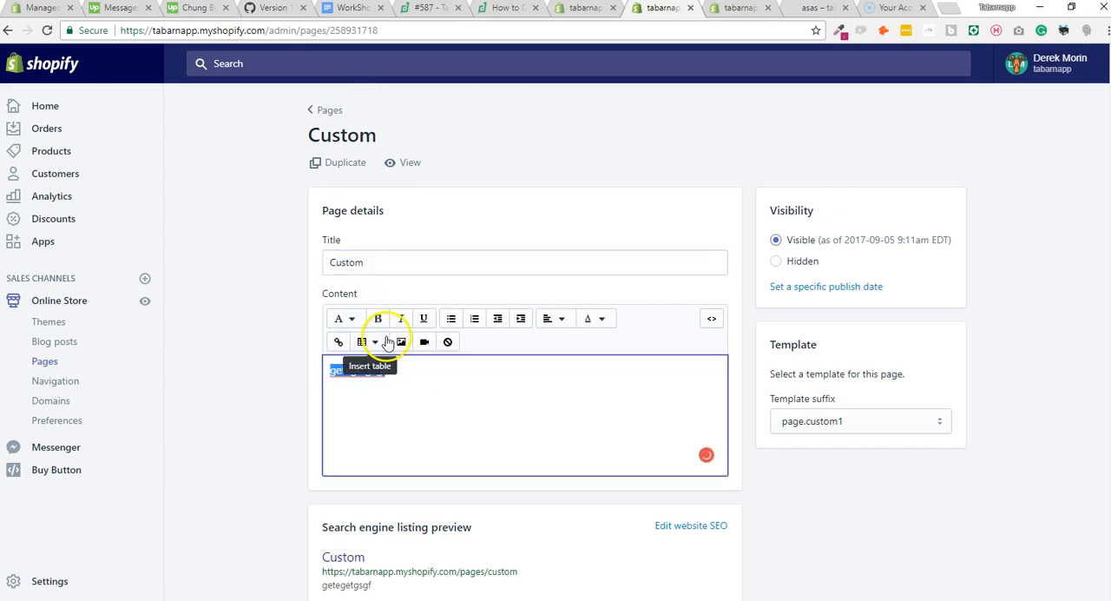
pyautogui.click(961, 59)
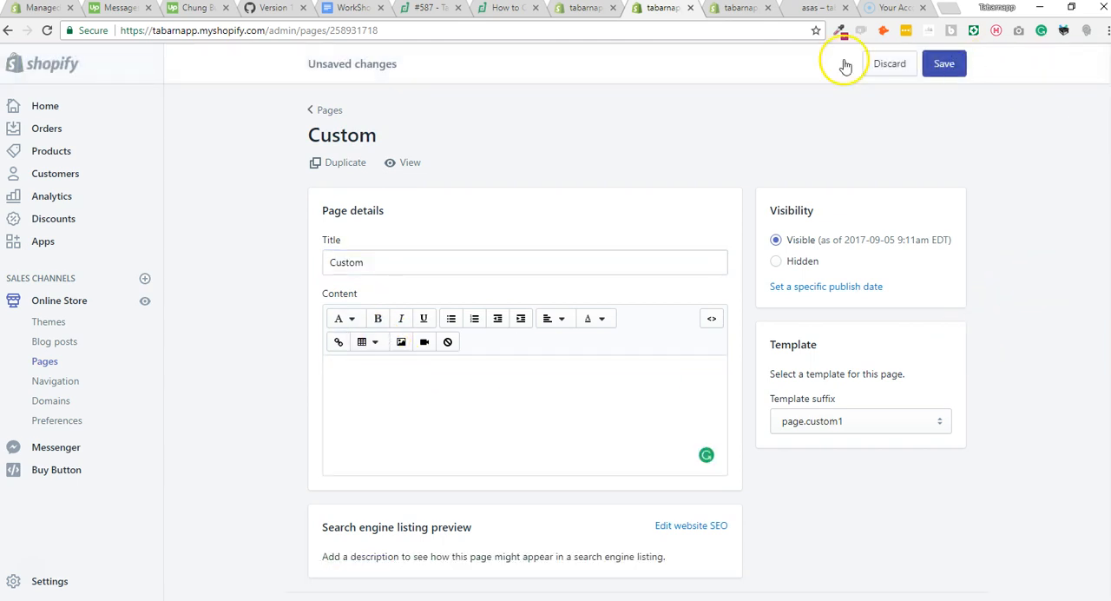
pyautogui.click(820, 7)
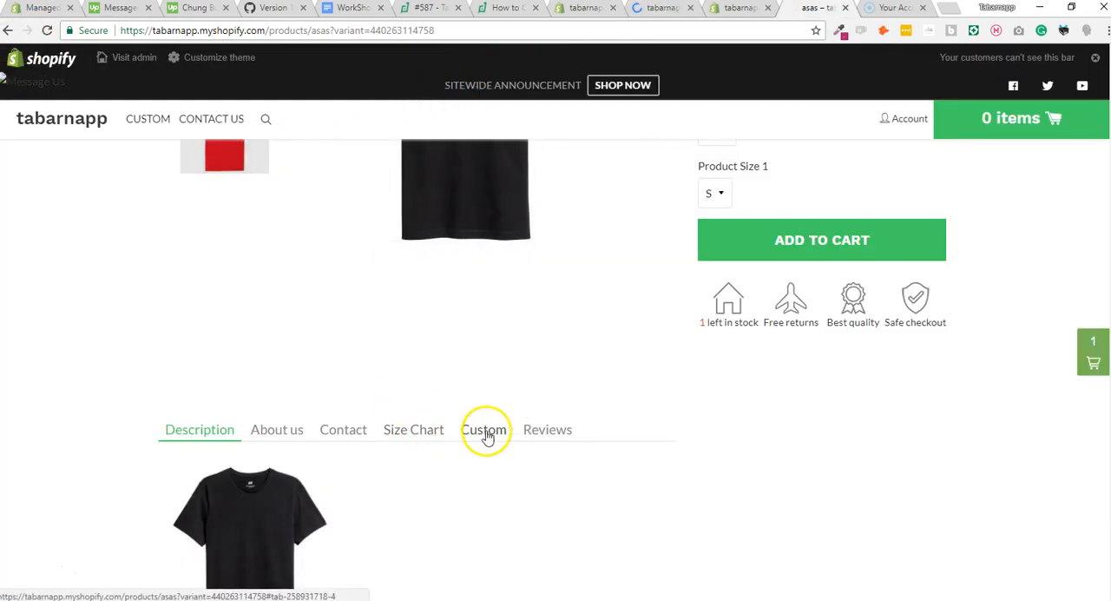
# Reload the asas storefront page, and save the Custom page in the Shopify admin with the content "frfewfewferw".
pyautogui.click(48, 31)
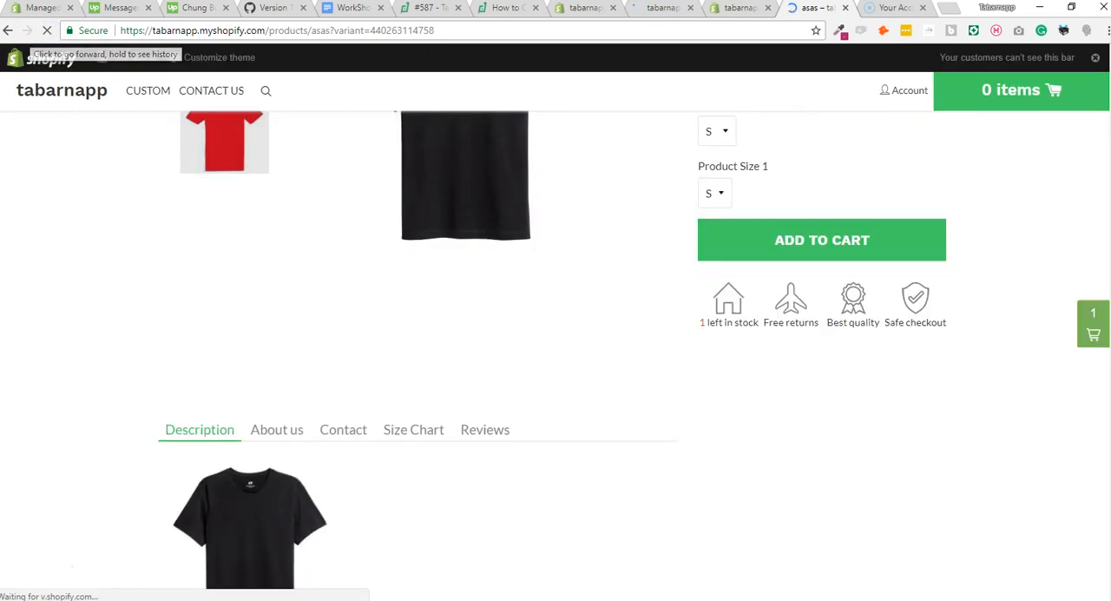
pyautogui.click(670, 13)
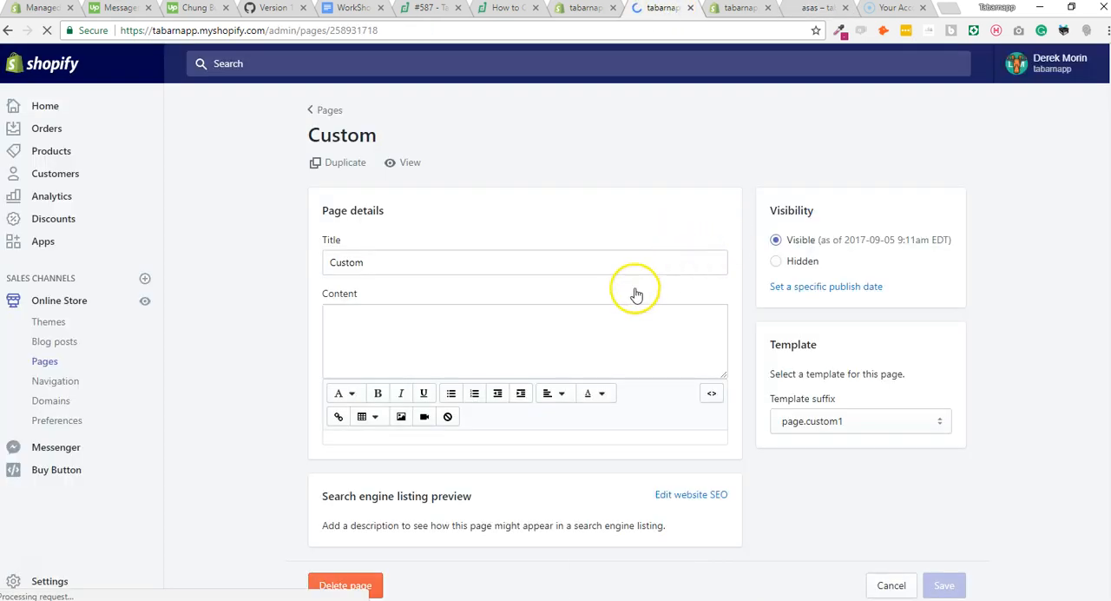
pyautogui.click(524, 320)
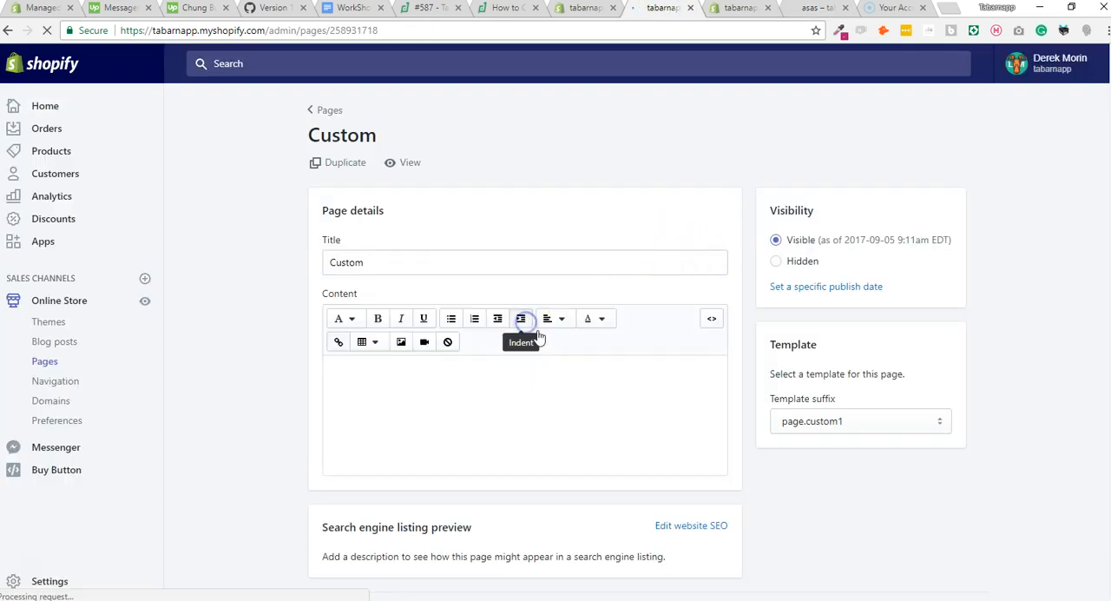
pyautogui.click(545, 383)
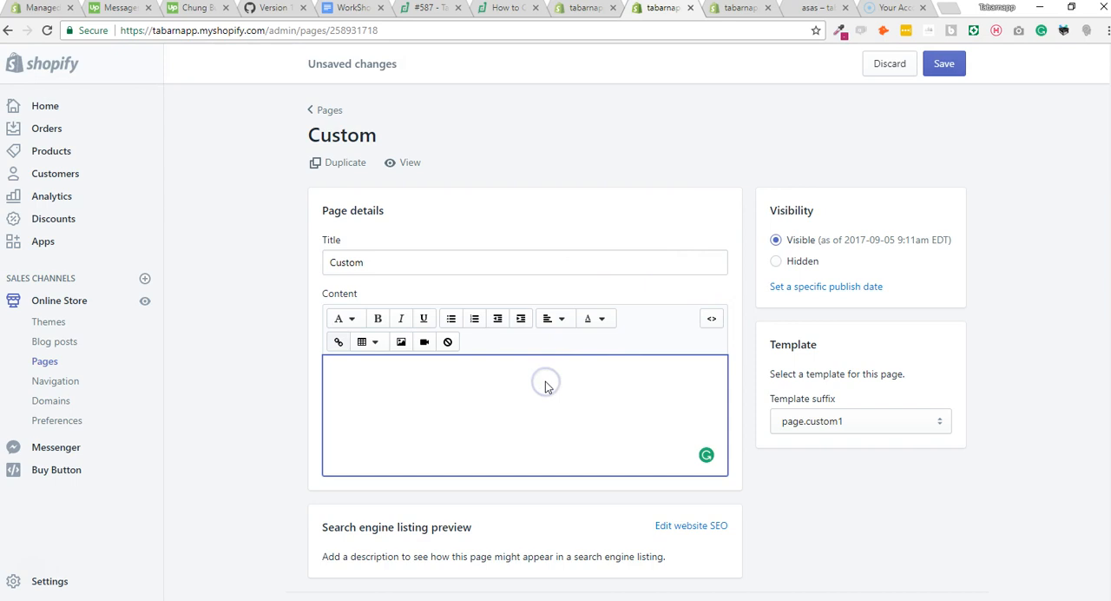
pyautogui.write('frfewfewferw')
pyautogui.click(944, 65)
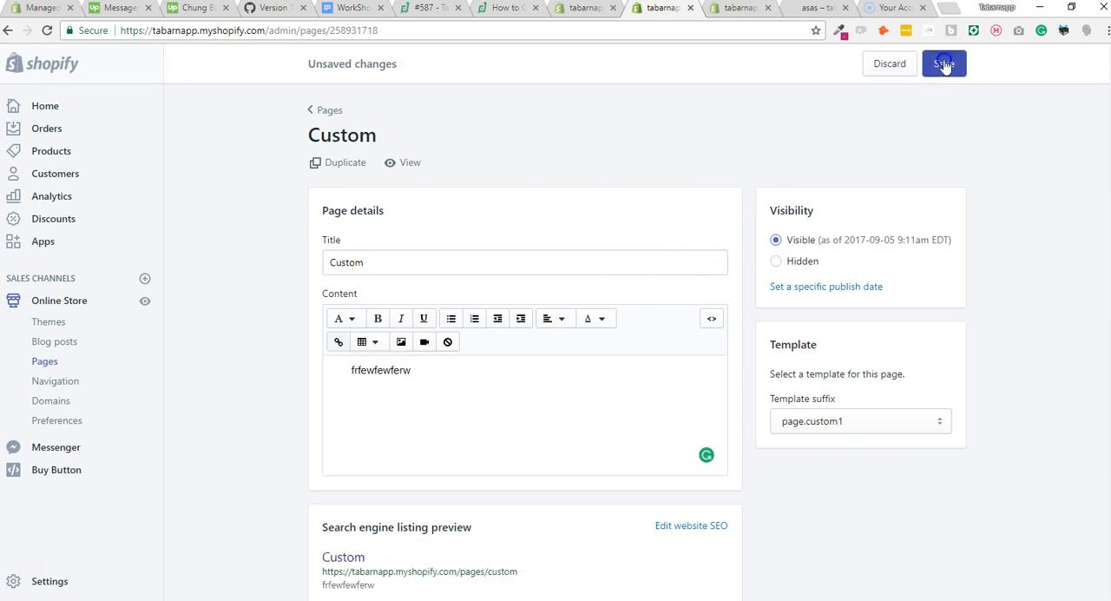
# Return to the asas product page on the storefront, reload it, and view its Custom tab.
pyautogui.click(786, 9)
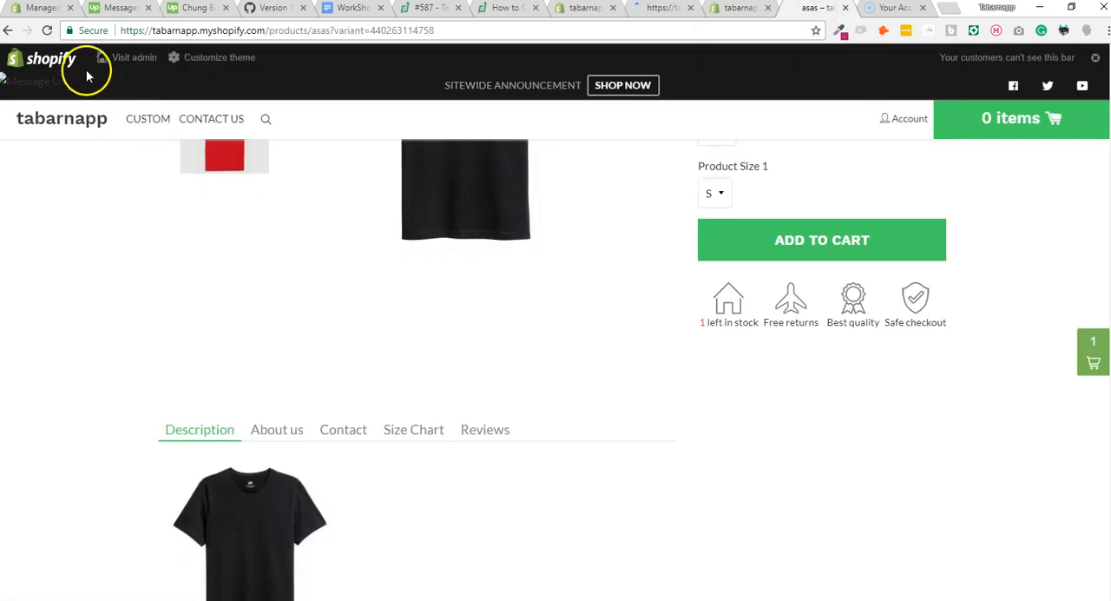
pyautogui.click(50, 30)
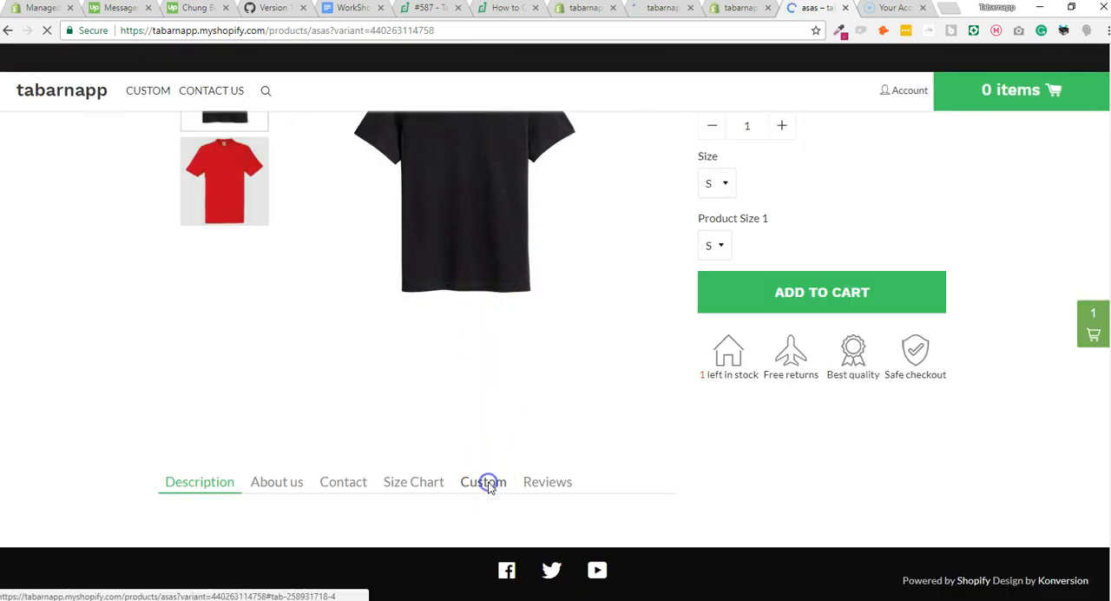
pyautogui.click(486, 483)
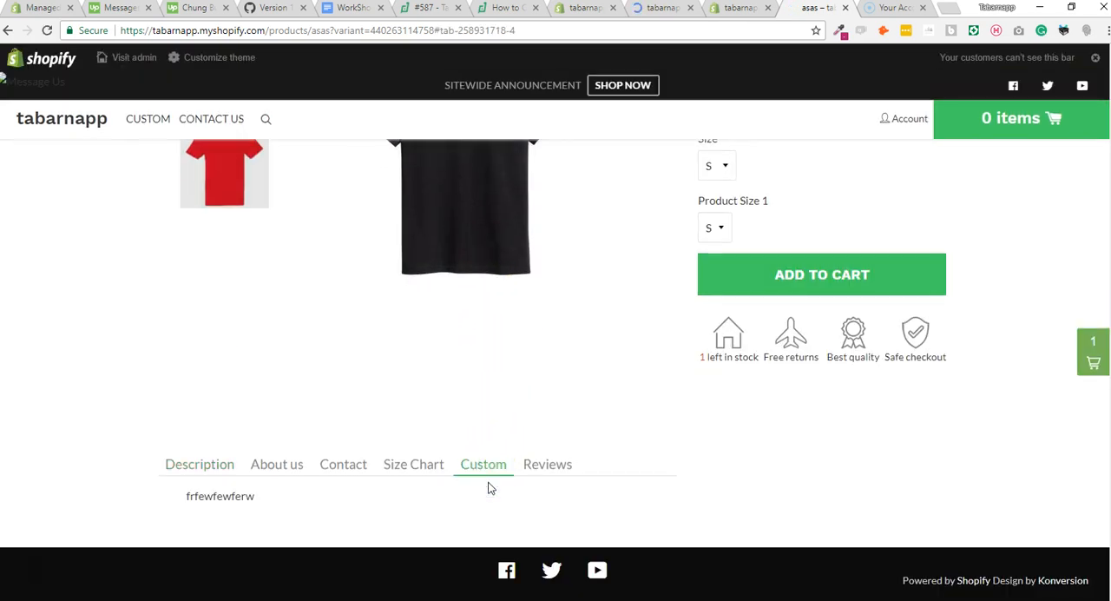